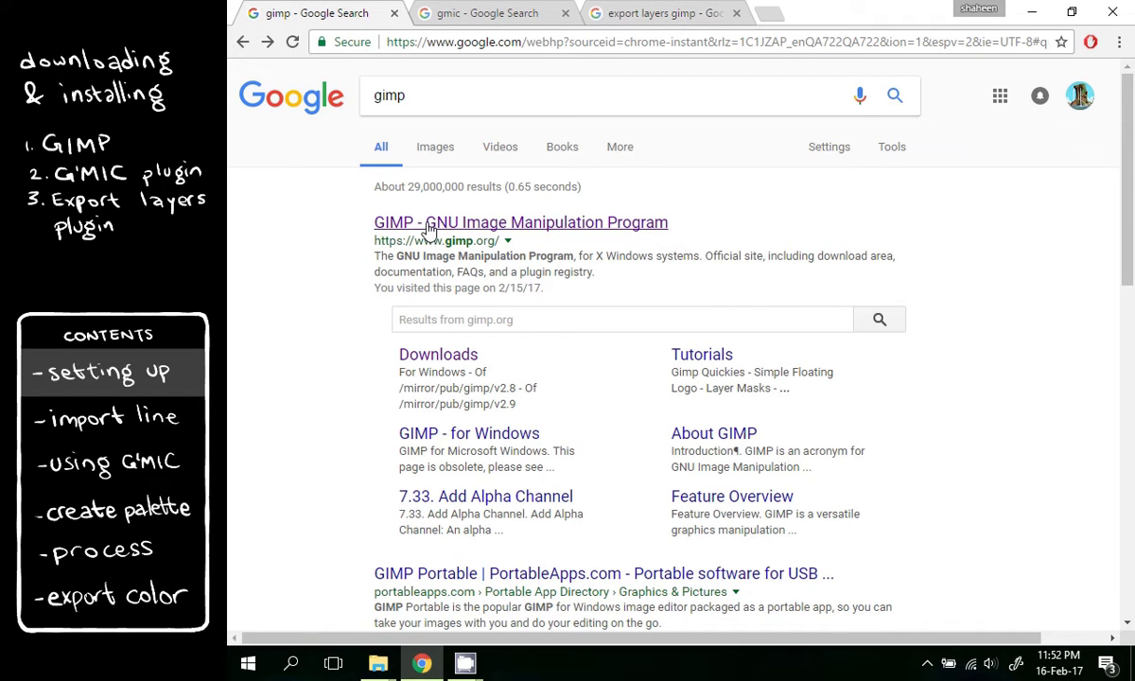
Go from the GIMP search result to the downloads page and start the GIMP 2.8.20 direct download
left_click(399, 222)
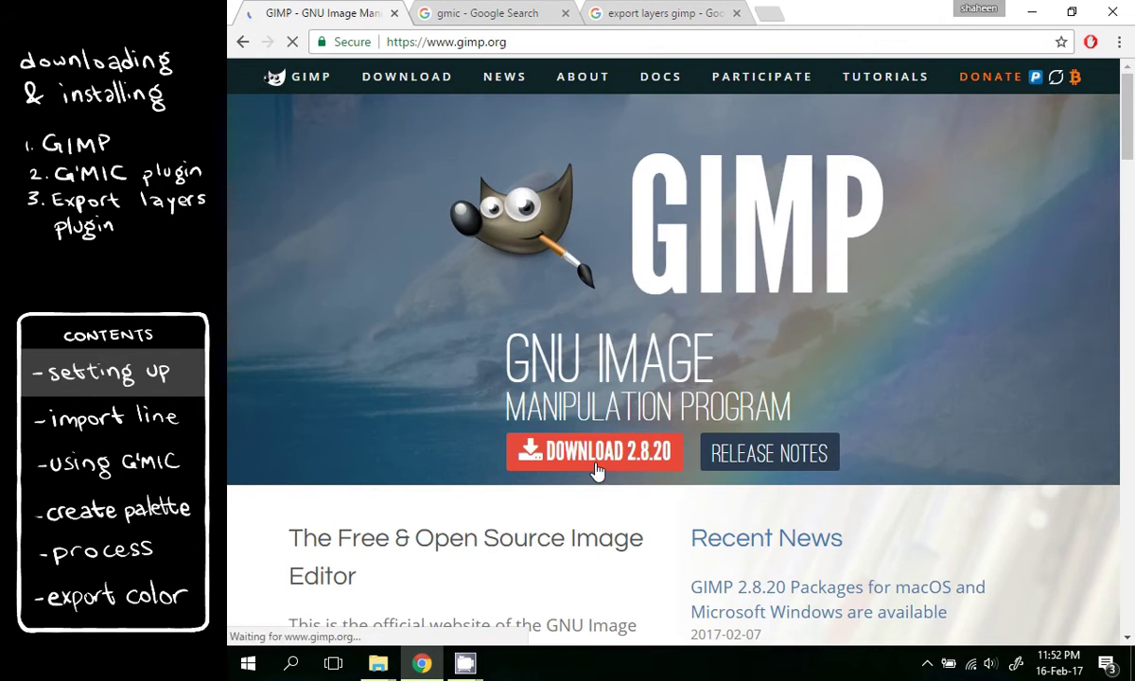
left_click(599, 470)
scroll(715, 406, "down", 1)
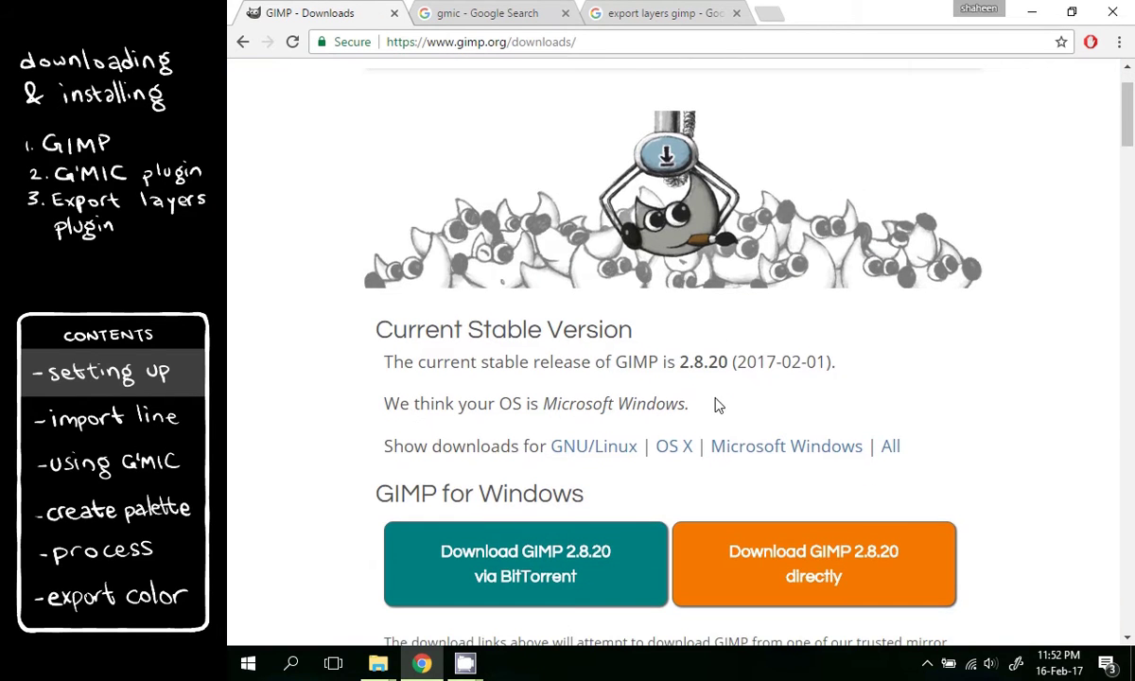
left_click(800, 516)
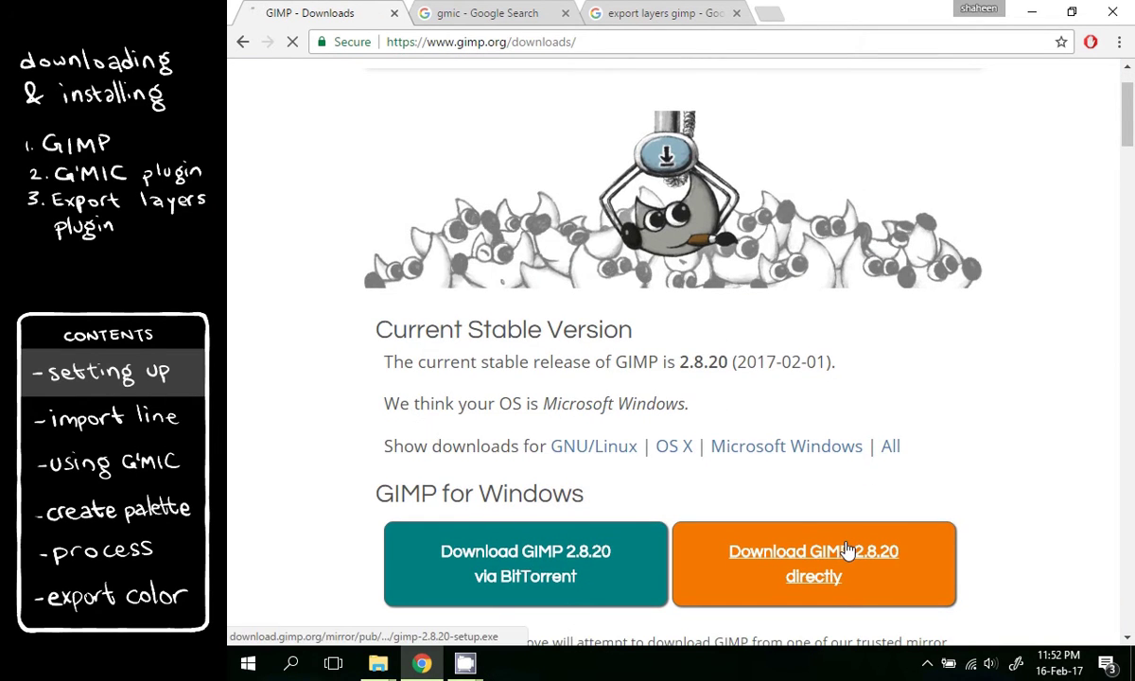
Download the 64-bit Windows G'MIC plug-in for GIMP from gmic.eu
left_click(474, 13)
left_click(440, 227)
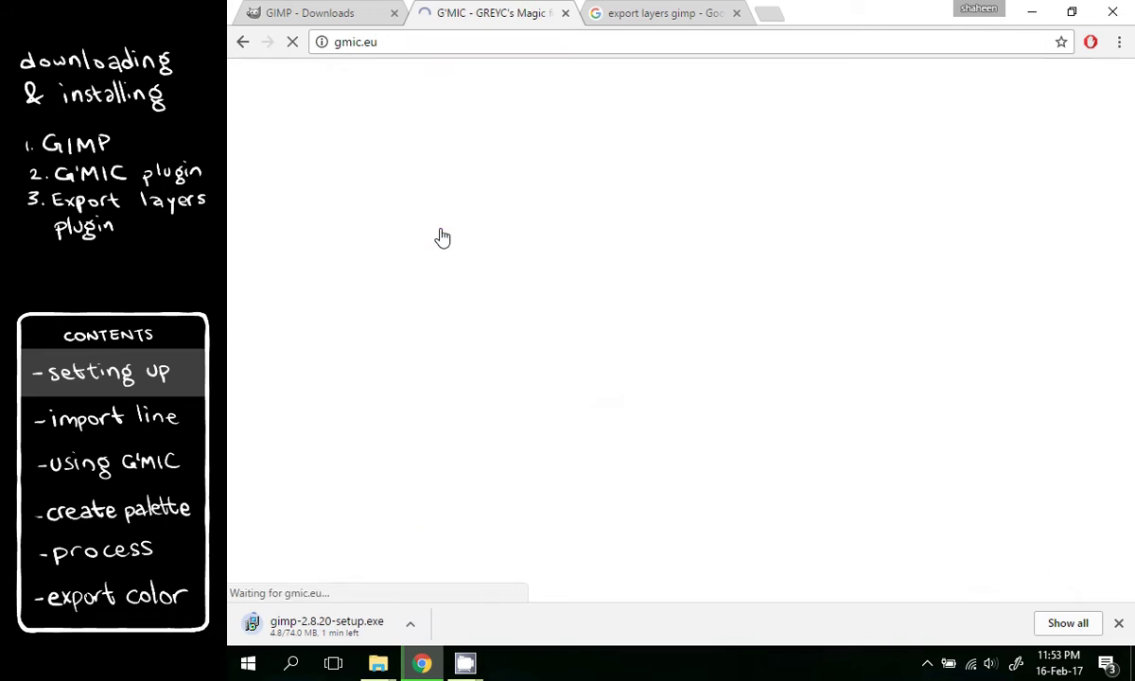
left_click(537, 298)
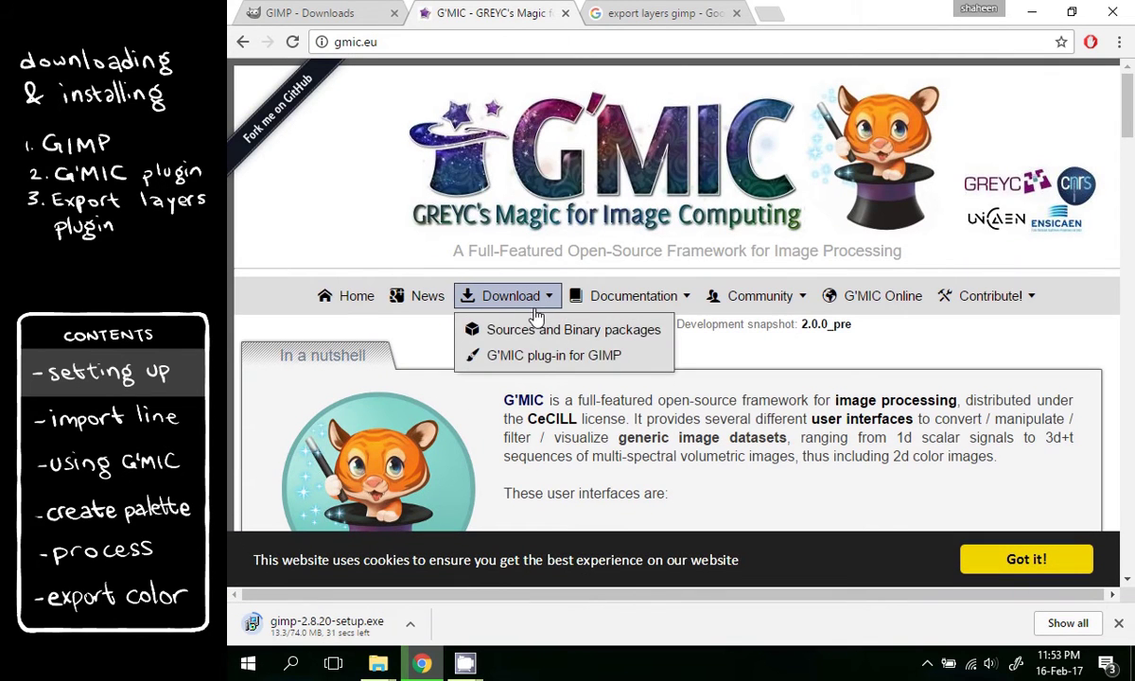
left_click(535, 359)
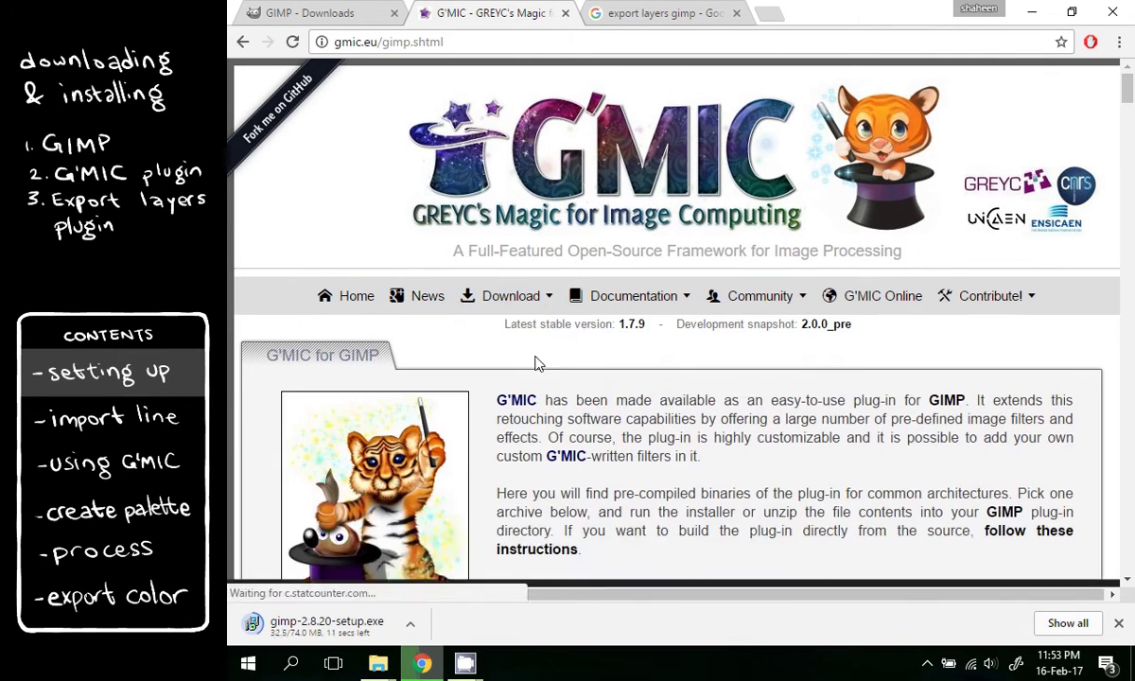
scroll(836, 434, "down", 2)
left_click(846, 430)
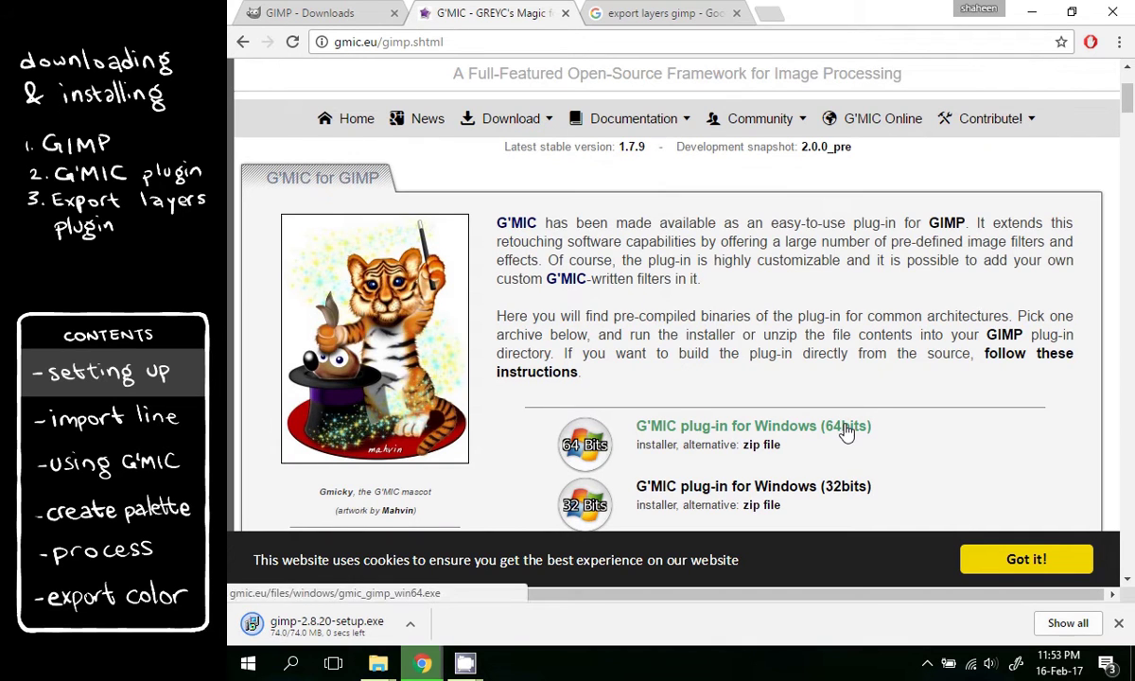
Open the Export Layers plug-in's GitHub repository from its registry page
left_click(662, 13)
left_click(466, 225)
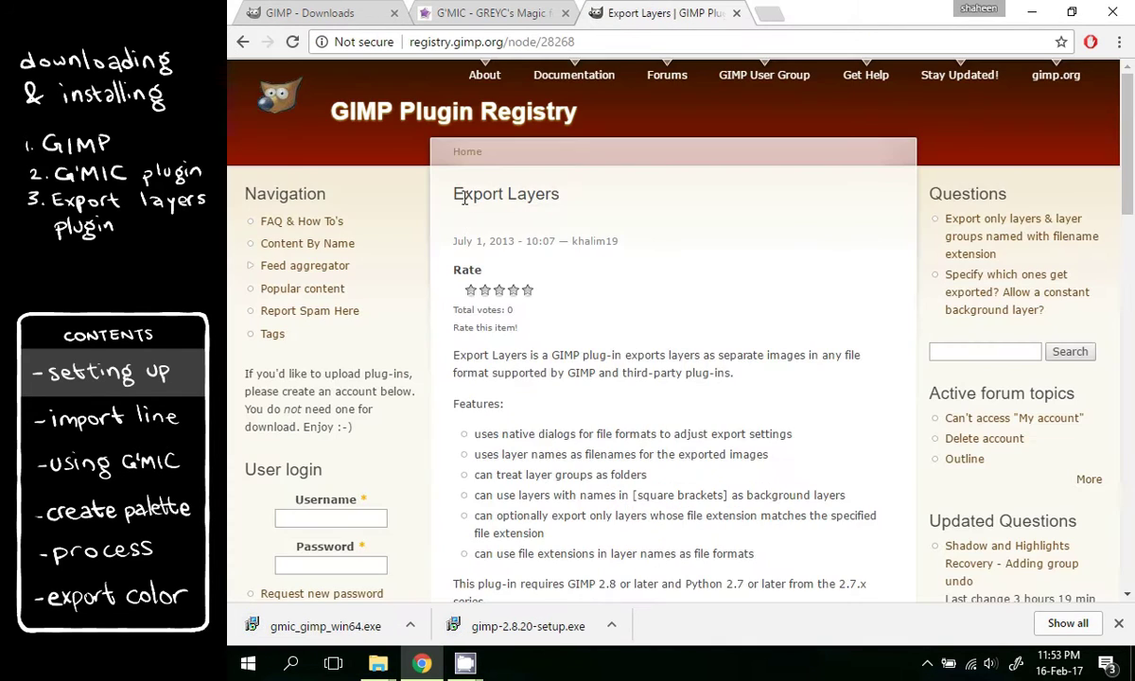
scroll(619, 246, "down", 15)
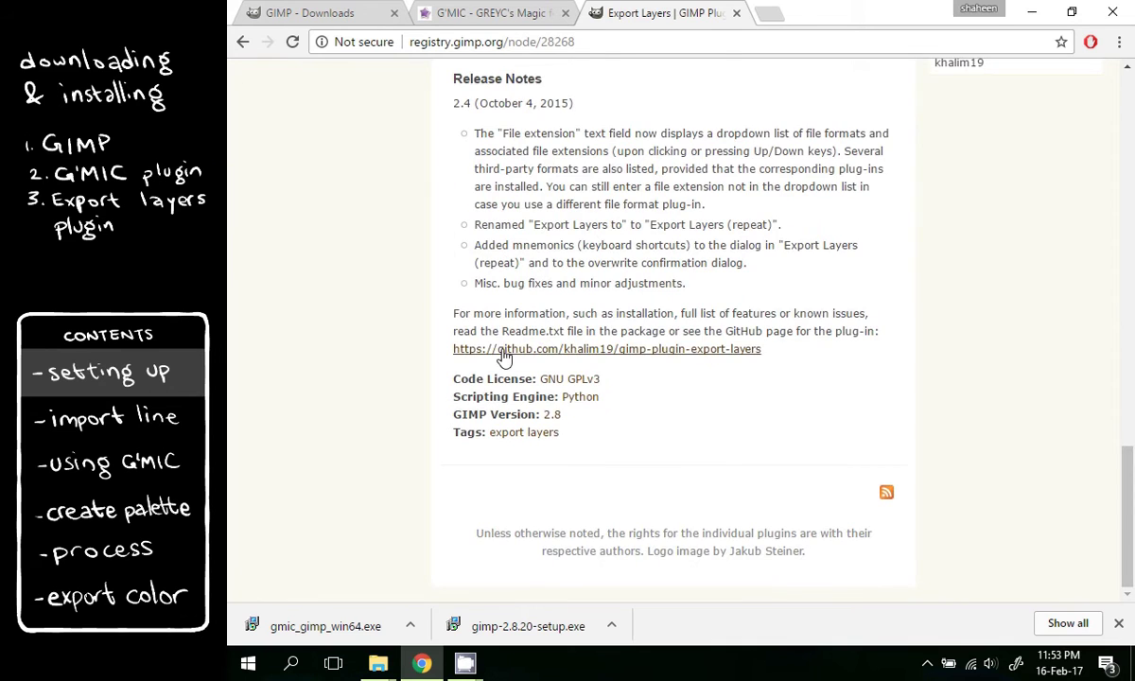
left_click(473, 339)
scroll(518, 323, "down", 15)
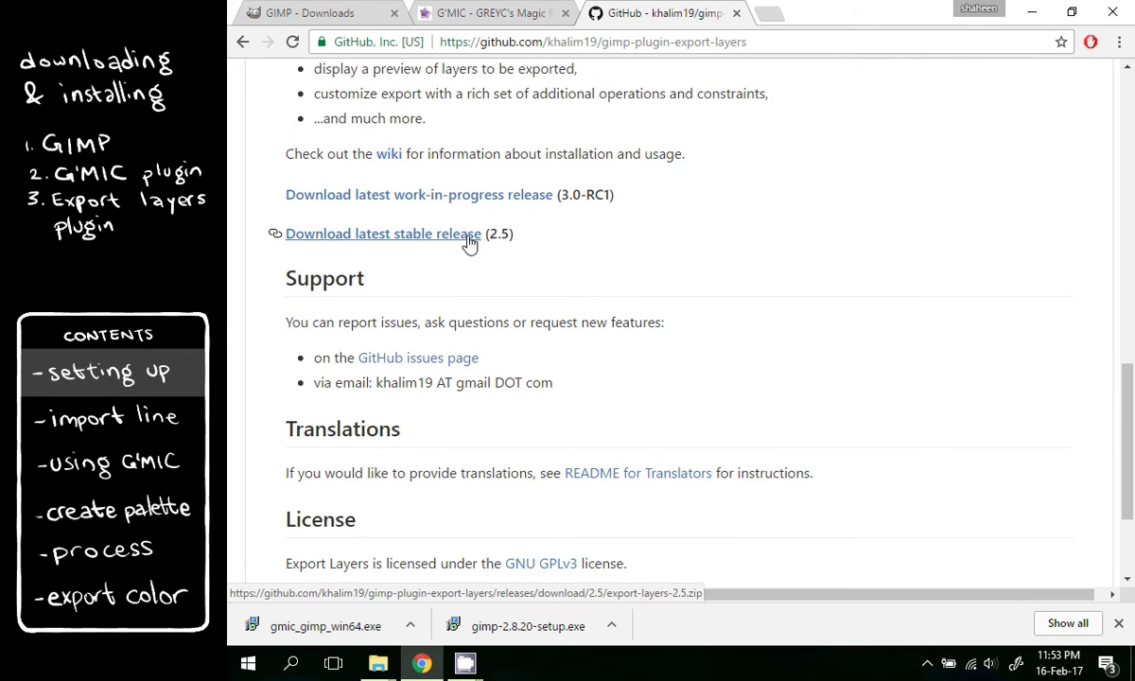
Download the latest stable Export Layers release, install GIMP, and read the Windows install notes
left_click(468, 242)
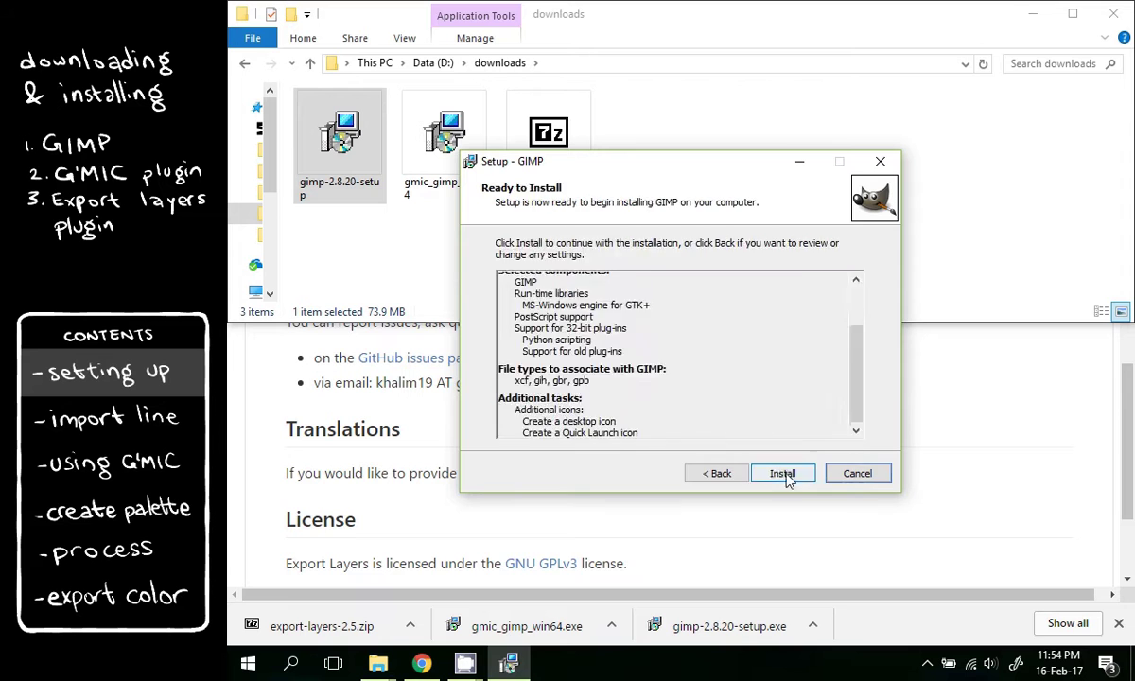
left_click(785, 473)
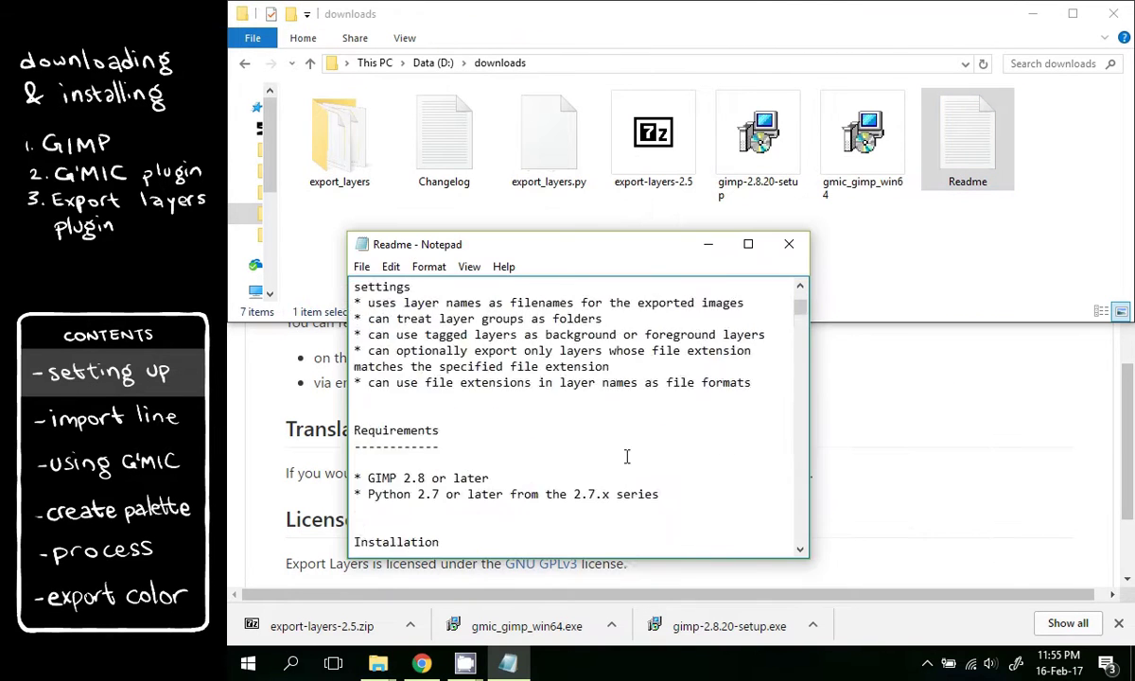
scroll(626, 456, "down", 5)
left_click_drag(640, 462, 349, 430)
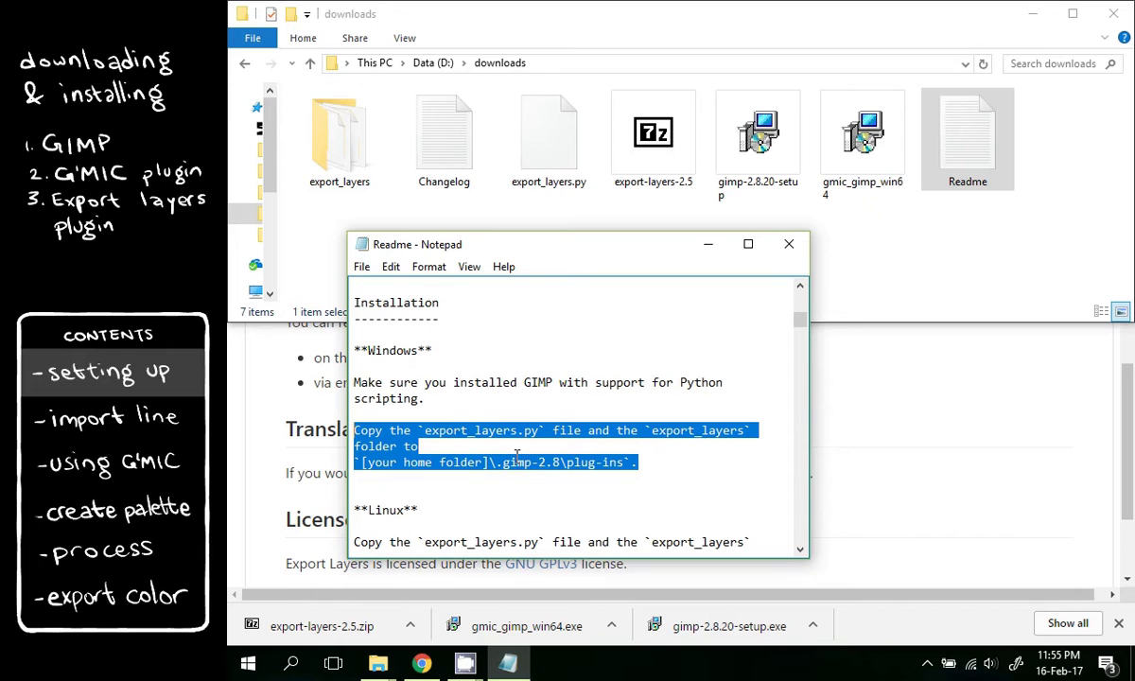
Copy export_layers and export_layers.py into the .gimp-2.8 plug-ins folder
left_click(548, 142)
left_click(345, 170, "ctrl")
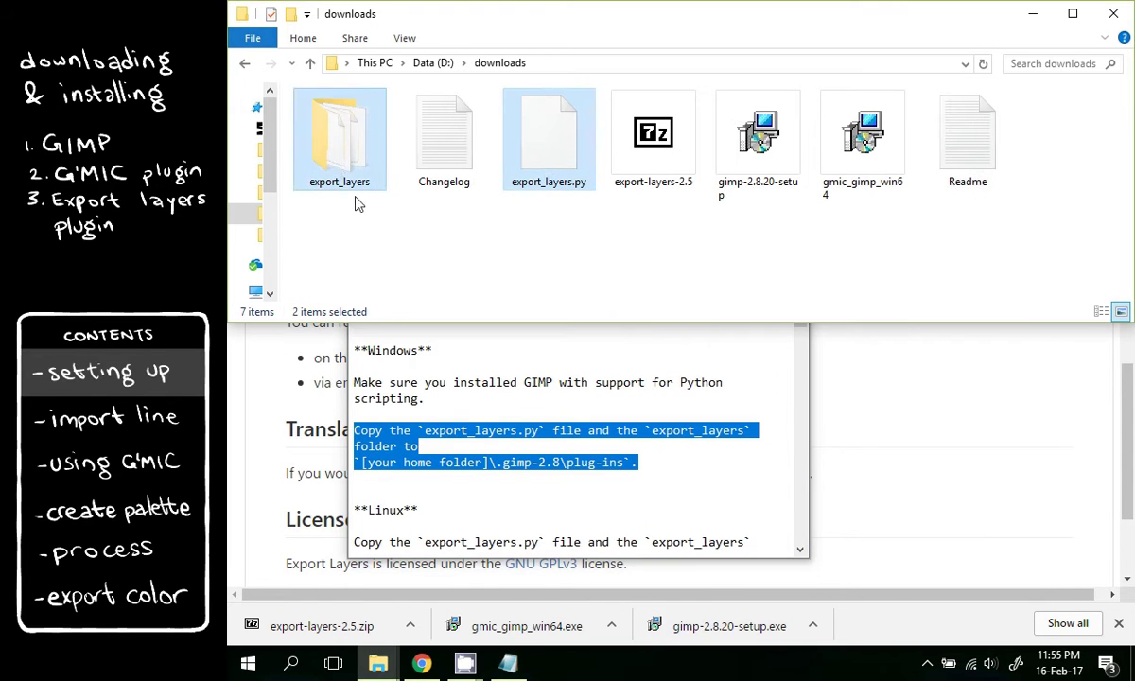
mouse_move(377, 664)
left_click(506, 608)
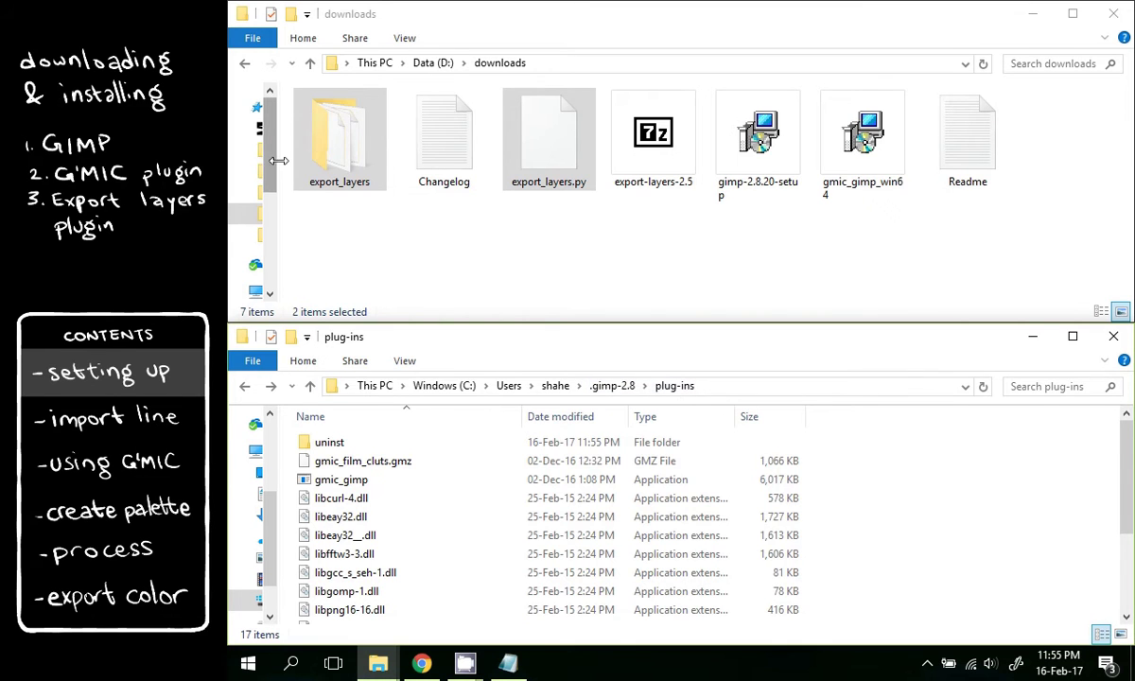
left_click_drag(326, 151, 903, 506)
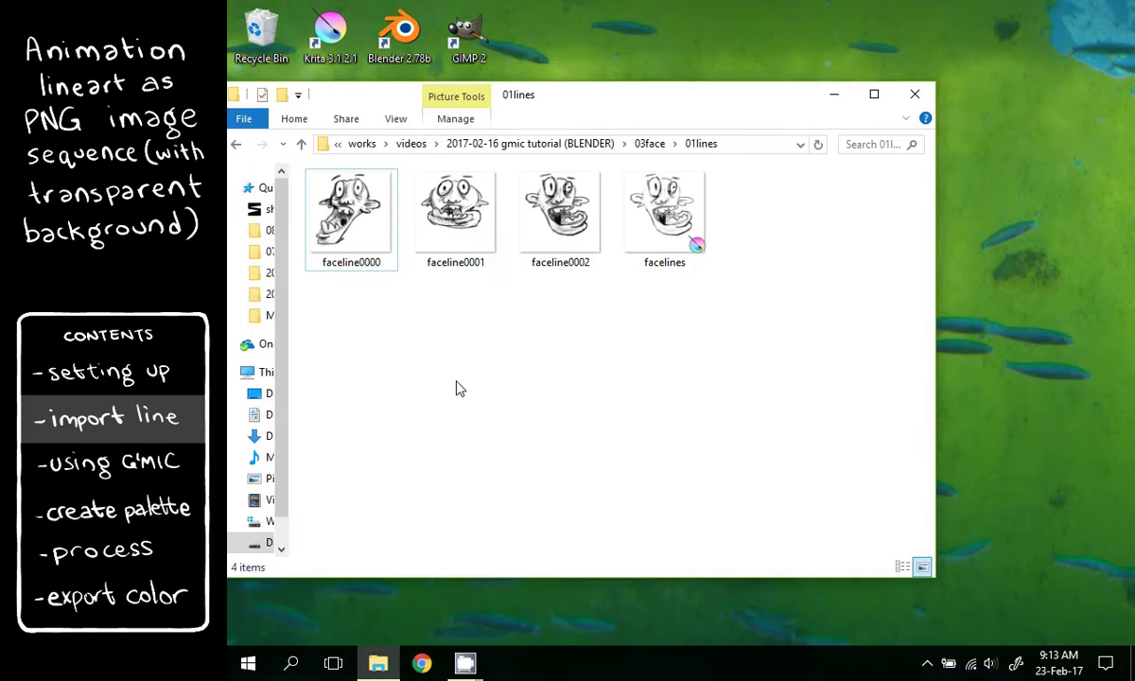
Preview faceline0000–faceline0002 in Photo Viewer, minimize it, and launch GIMP 2
left_click_drag(575, 345, 331, 203)
double_click(352, 237)
key("Right")
key("Right")
key("Right")
key("Right")
key("Right")
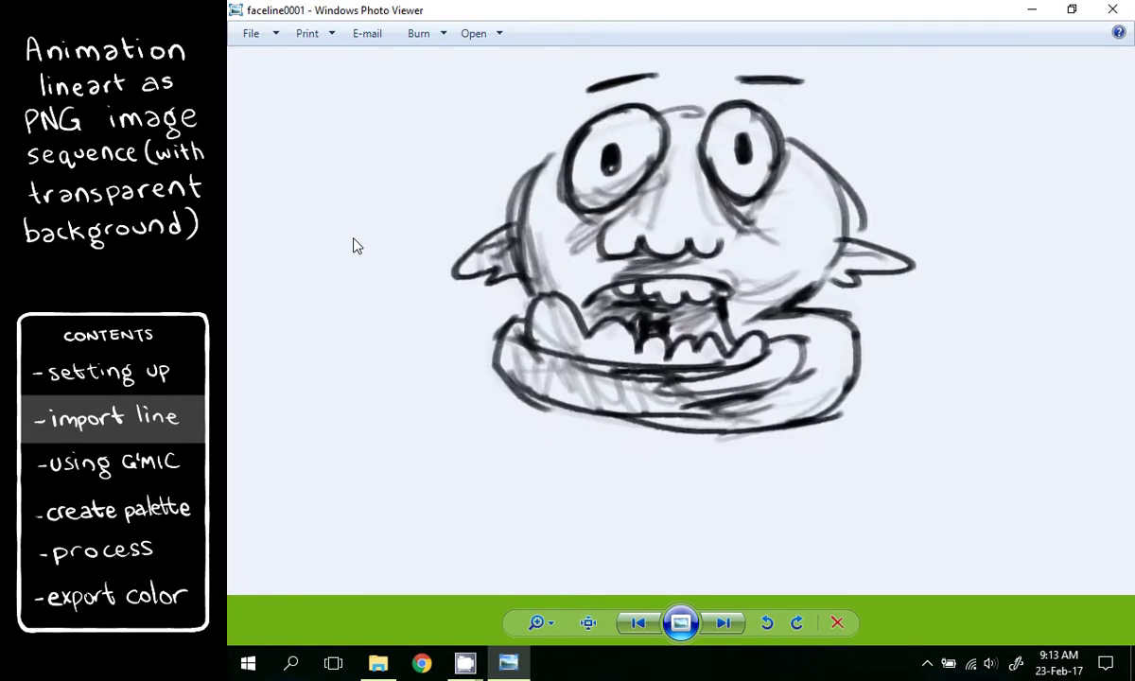
left_click(1032, 9)
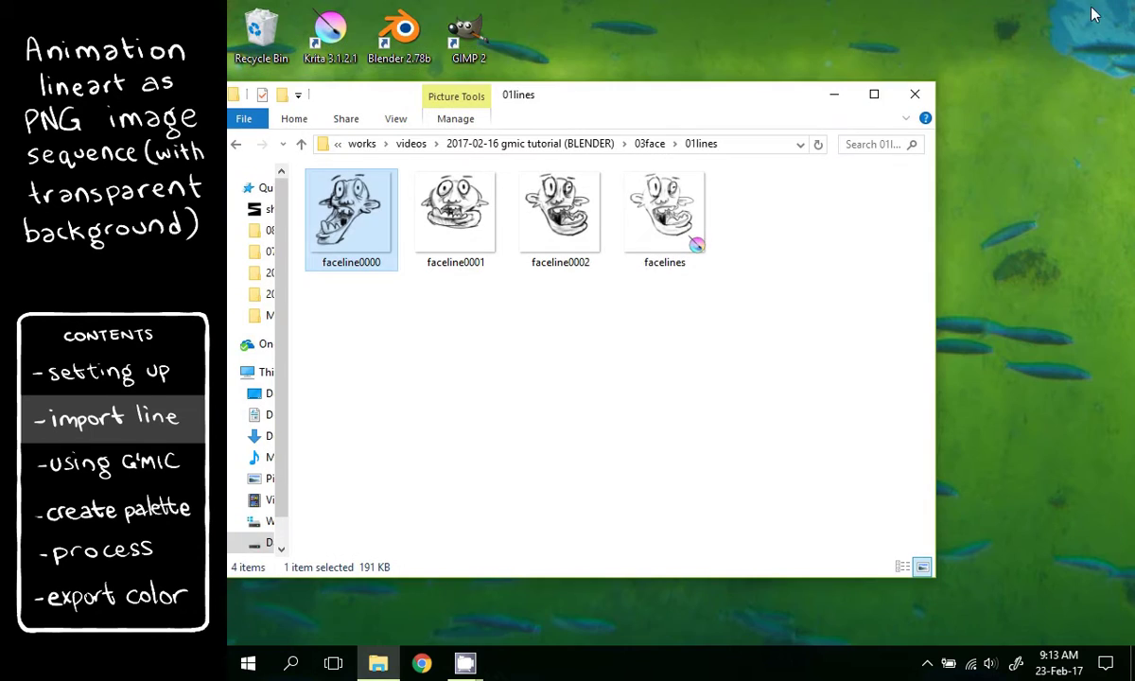
double_click(468, 40)
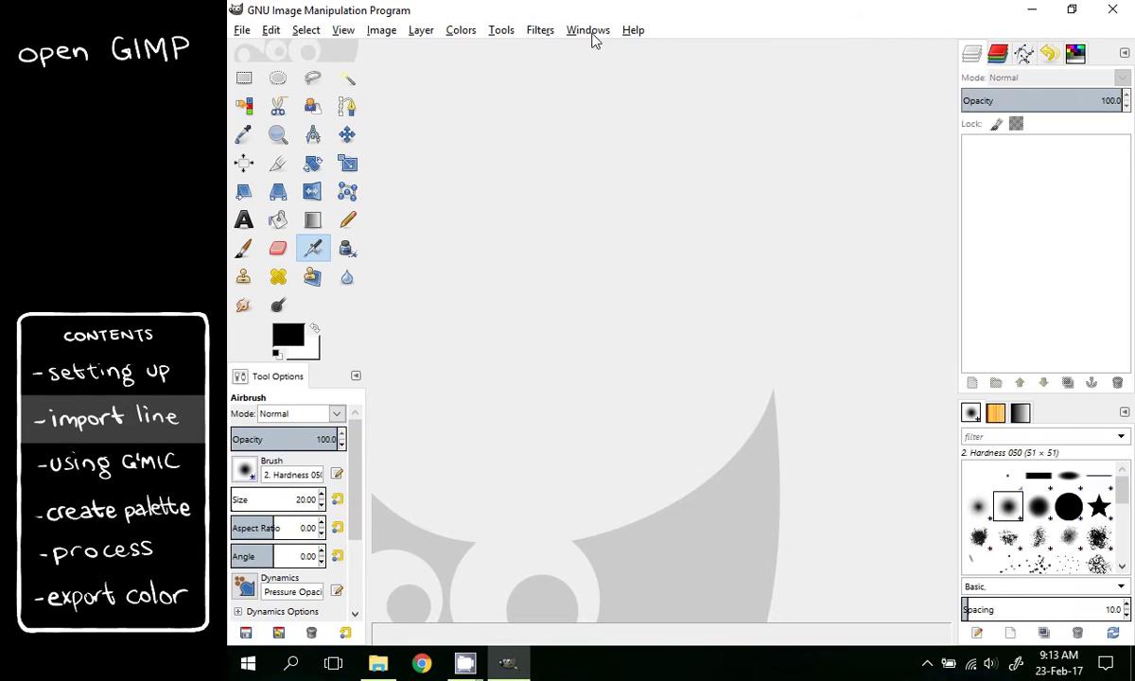
Load all three faceline PNGs from the 01lines folder with File > Open as Layers
left_click(590, 31)
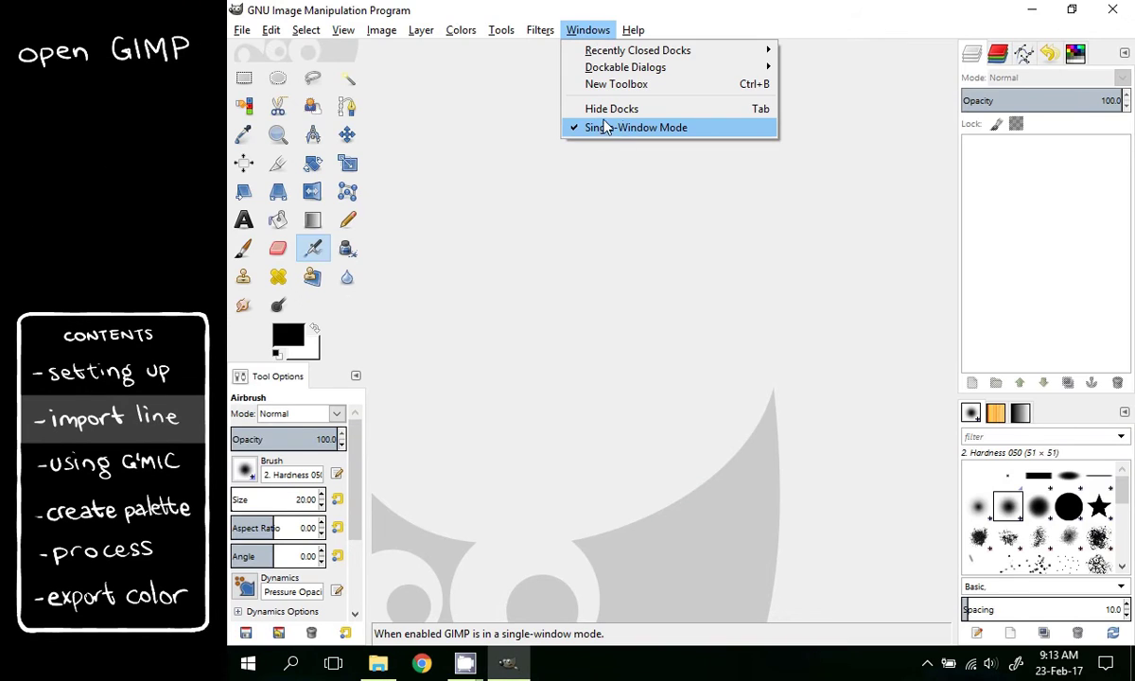
key("Escape")
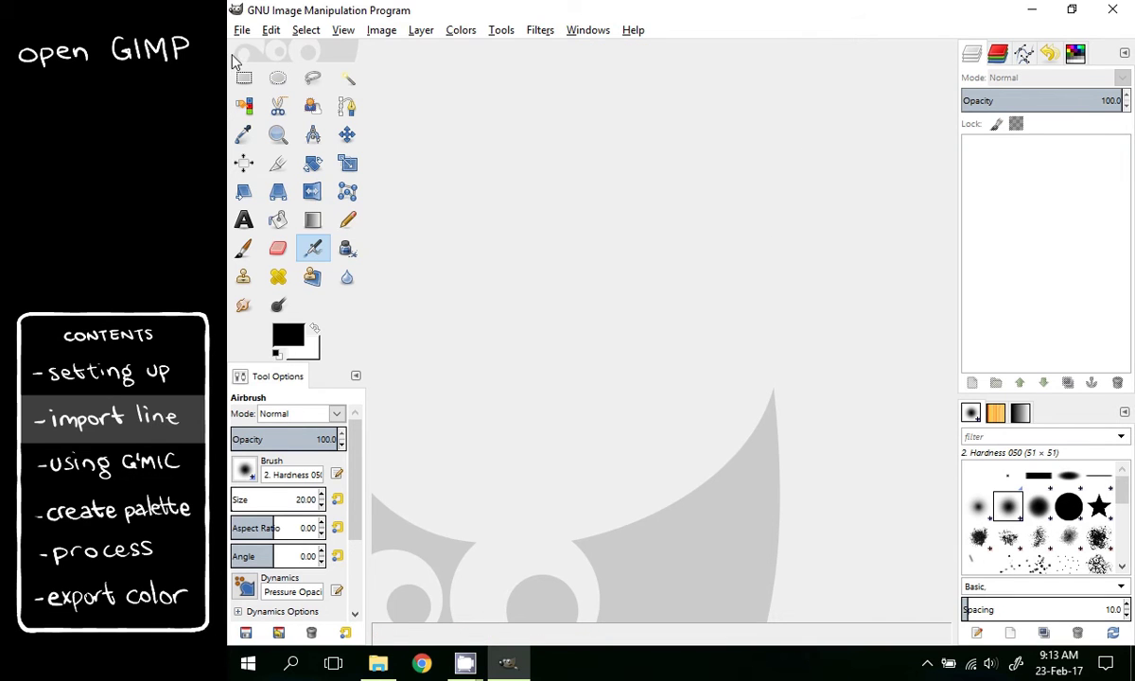
left_click(243, 31)
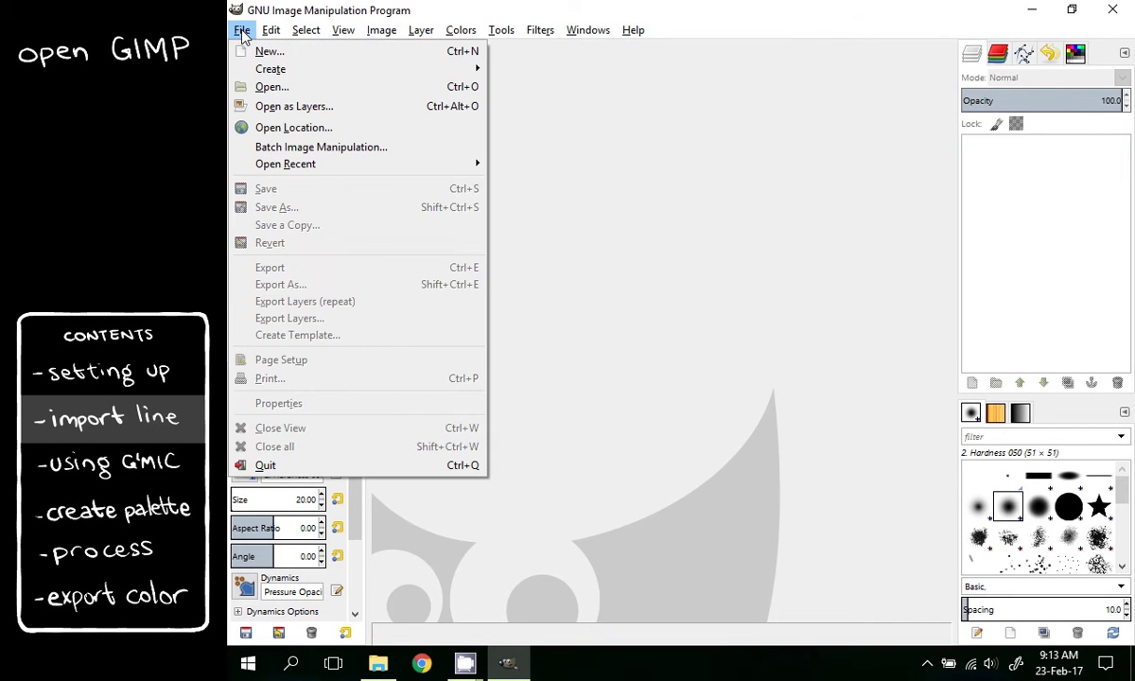
left_click(304, 109)
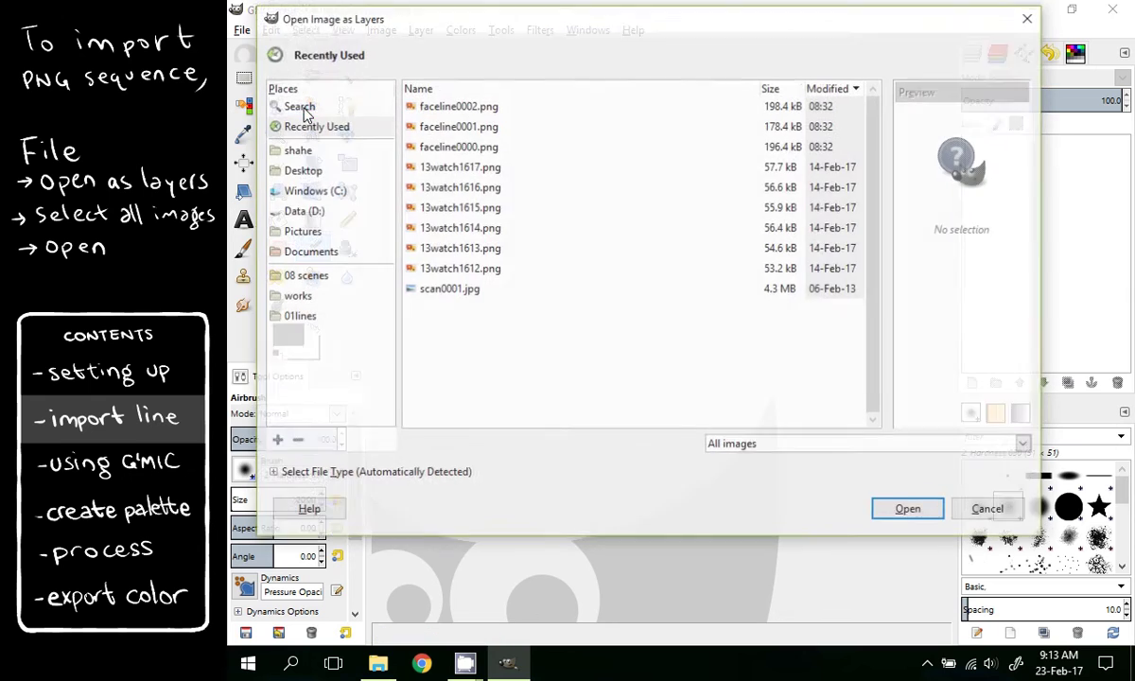
left_click(298, 317)
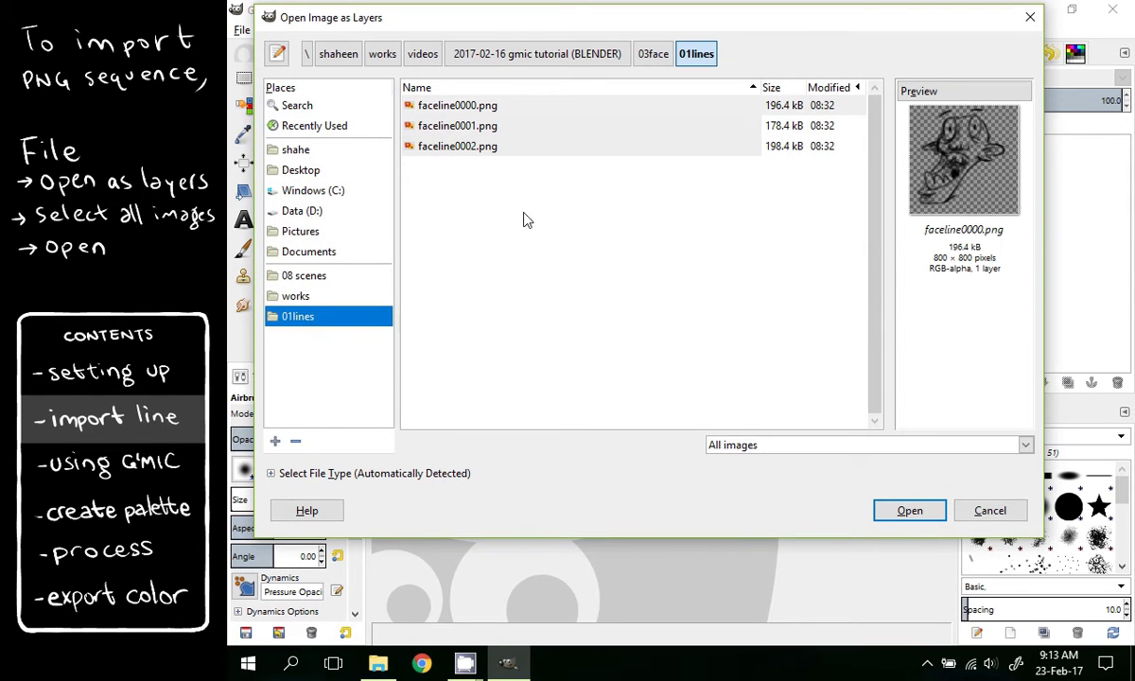
left_click(492, 203)
left_click(492, 148)
key("ctrl+a")
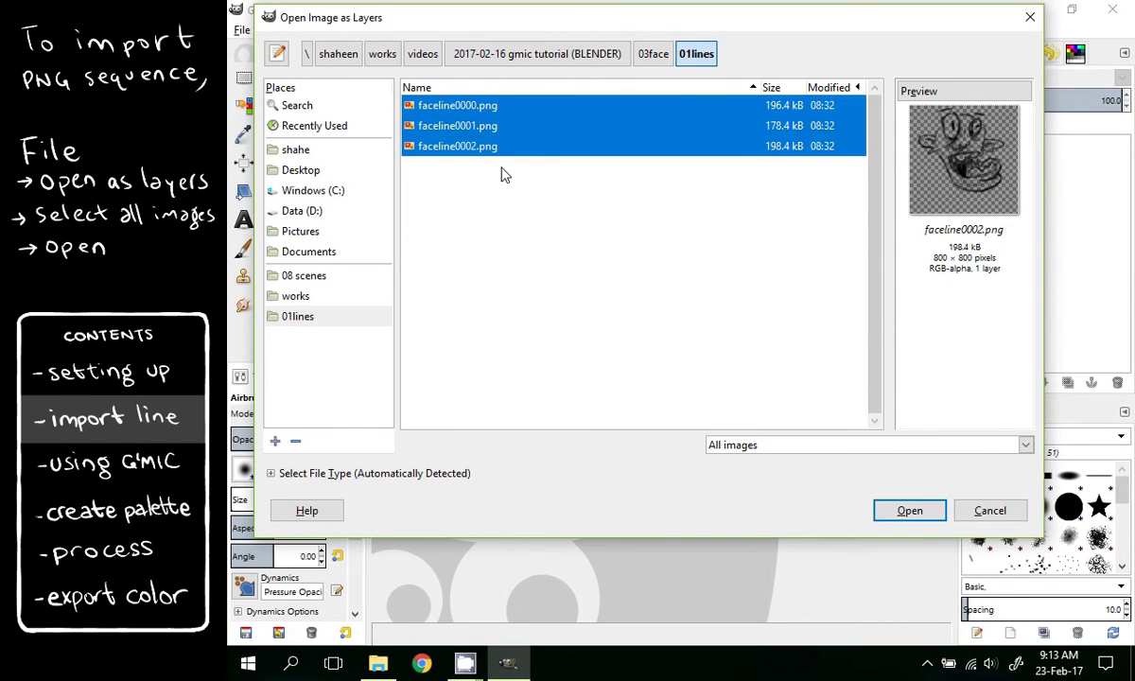
left_click(909, 510)
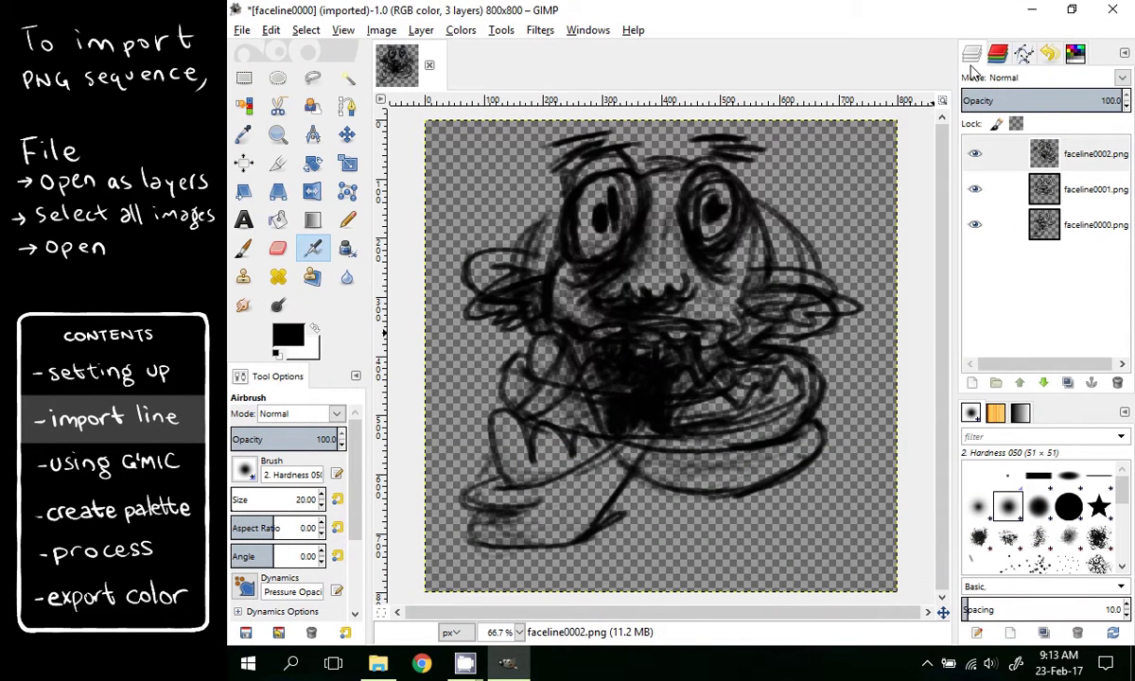
Hide and restore the three faceline layers to check each frame
left_click(974, 153)
left_click(974, 189)
left_click(977, 224)
key("ctrl+z")
key("ctrl+z")
key("ctrl+z")
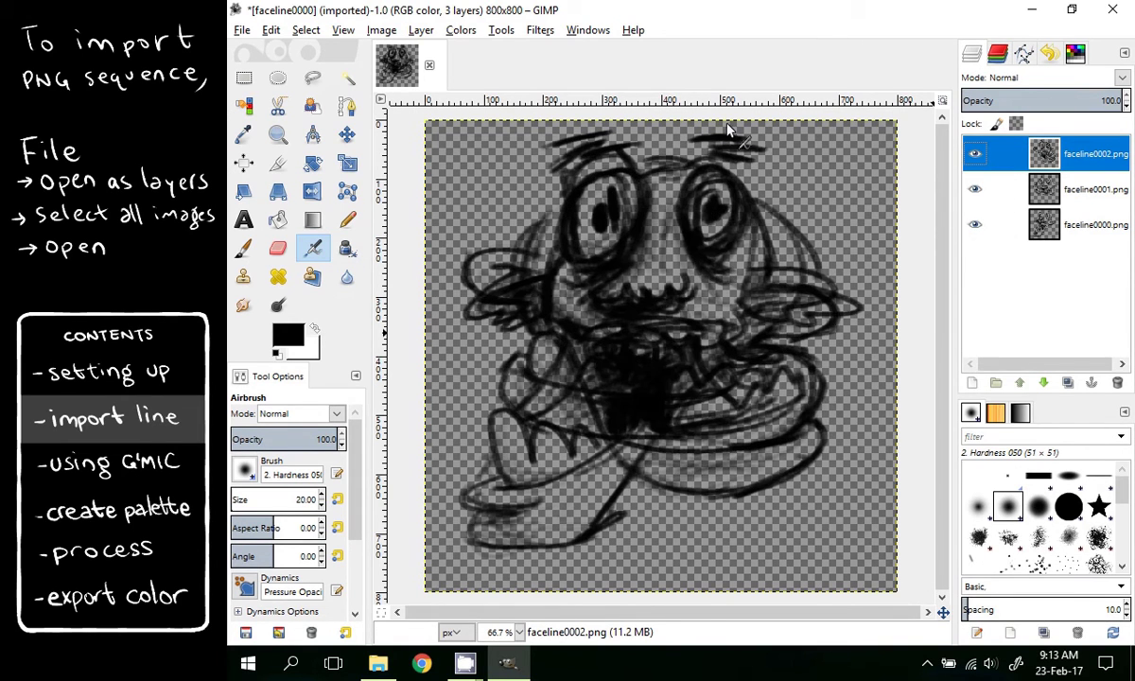
left_click(540, 31)
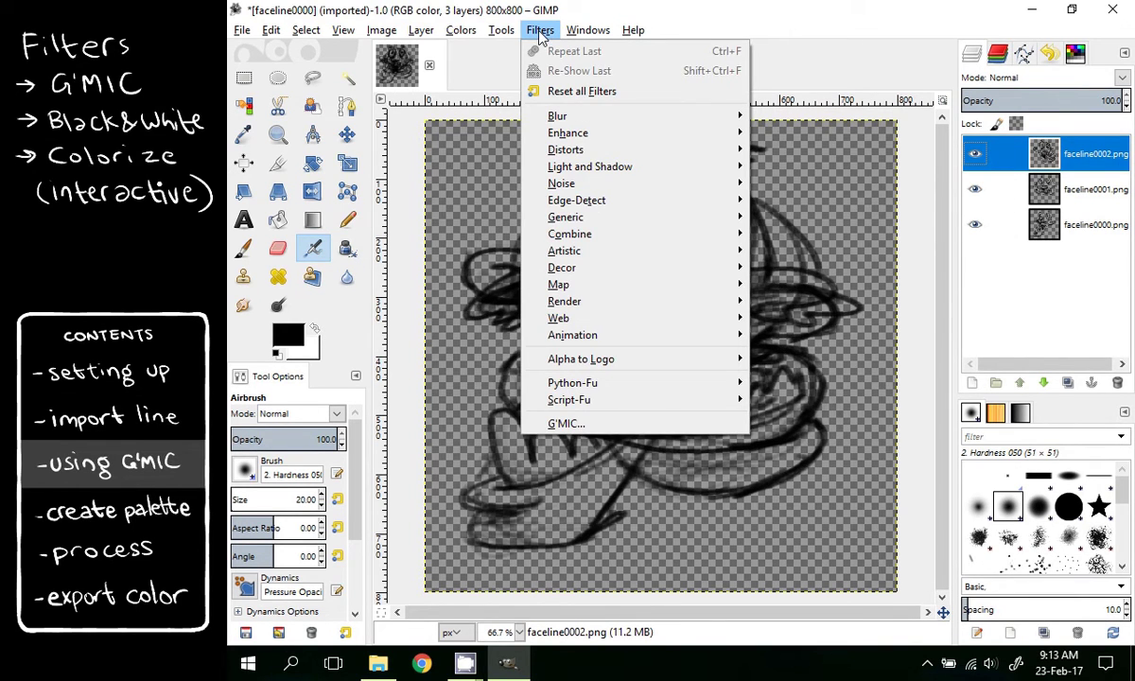
Open G'MIC's Black & white > Colorize [interactive] filter
left_click(573, 423)
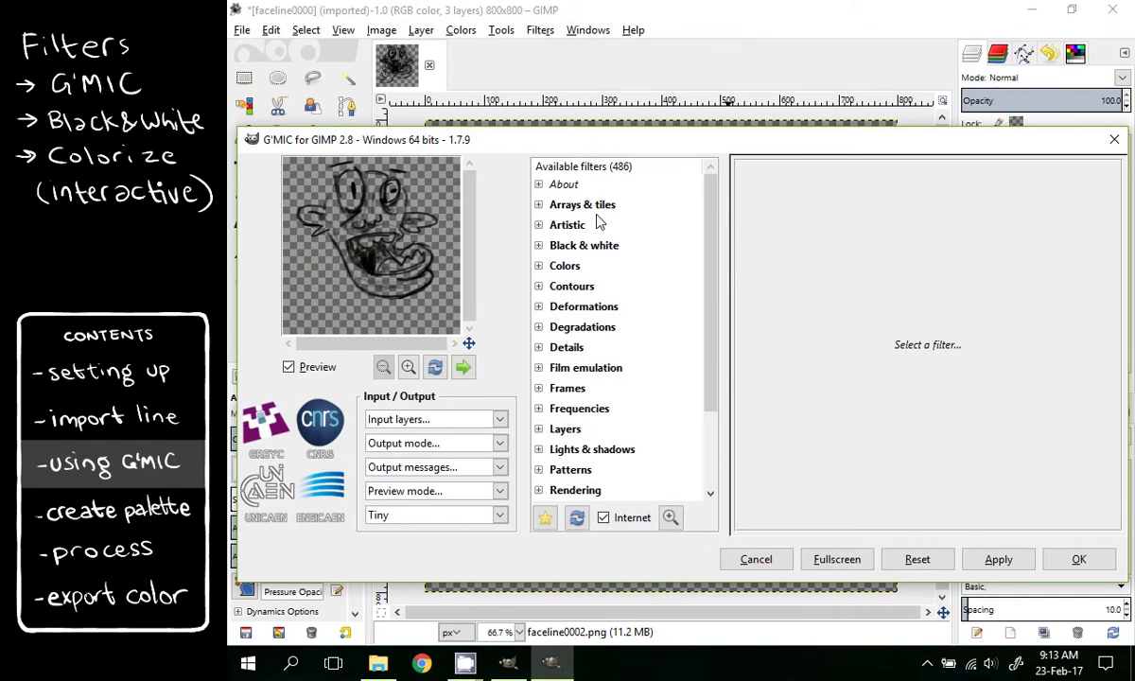
left_click(538, 246)
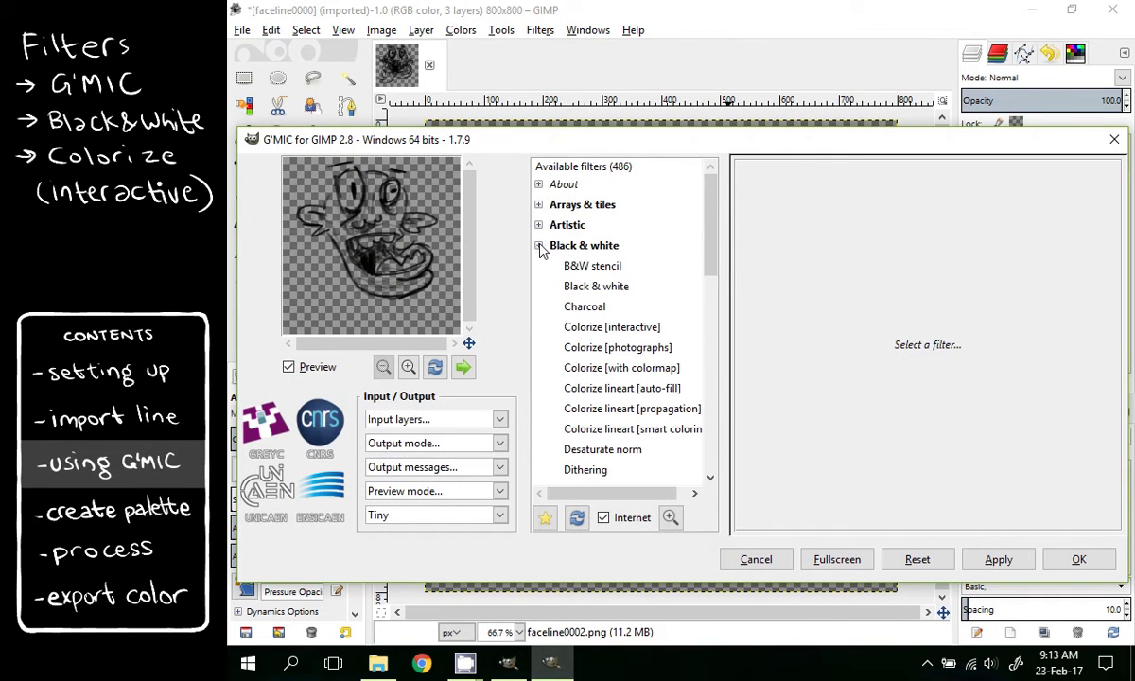
left_click(620, 328)
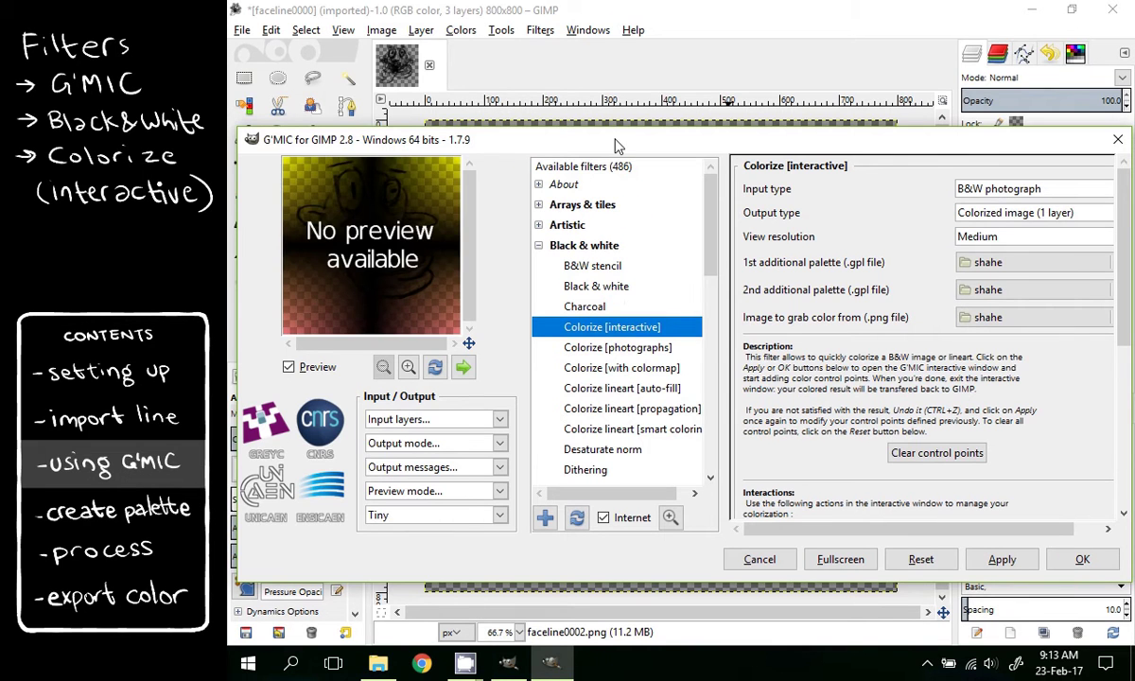
left_click_drag(579, 134, 501, 95)
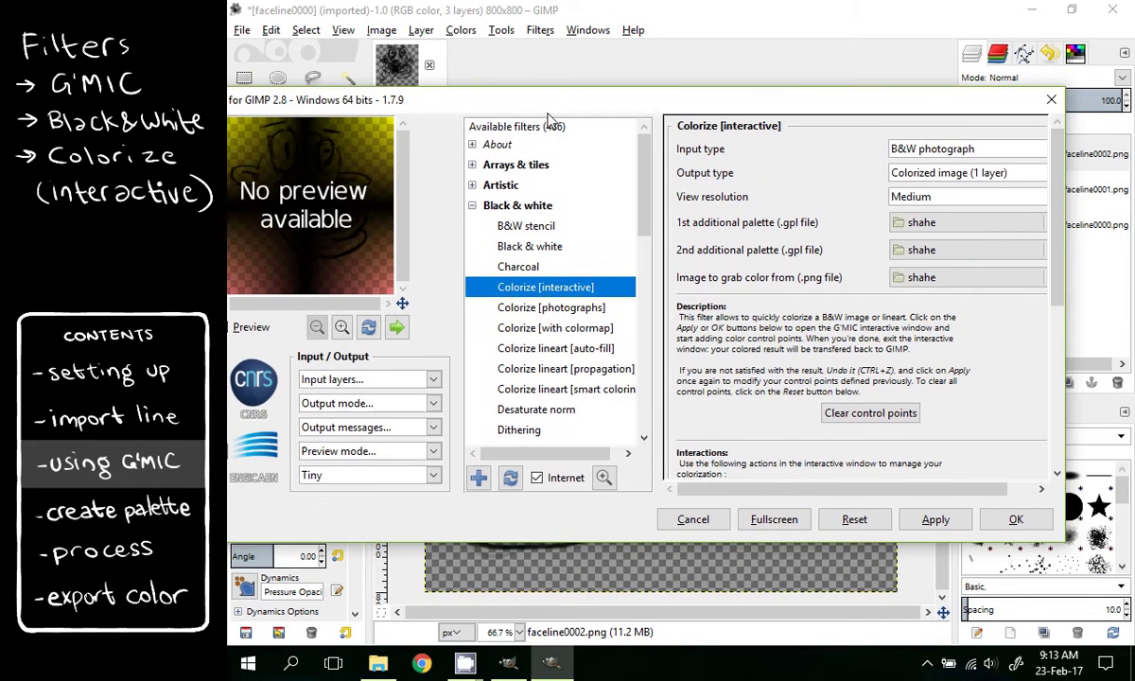
Set Input type Lineart, Output Image + Colors (2 layers), and View resolution Very high
left_click(932, 152)
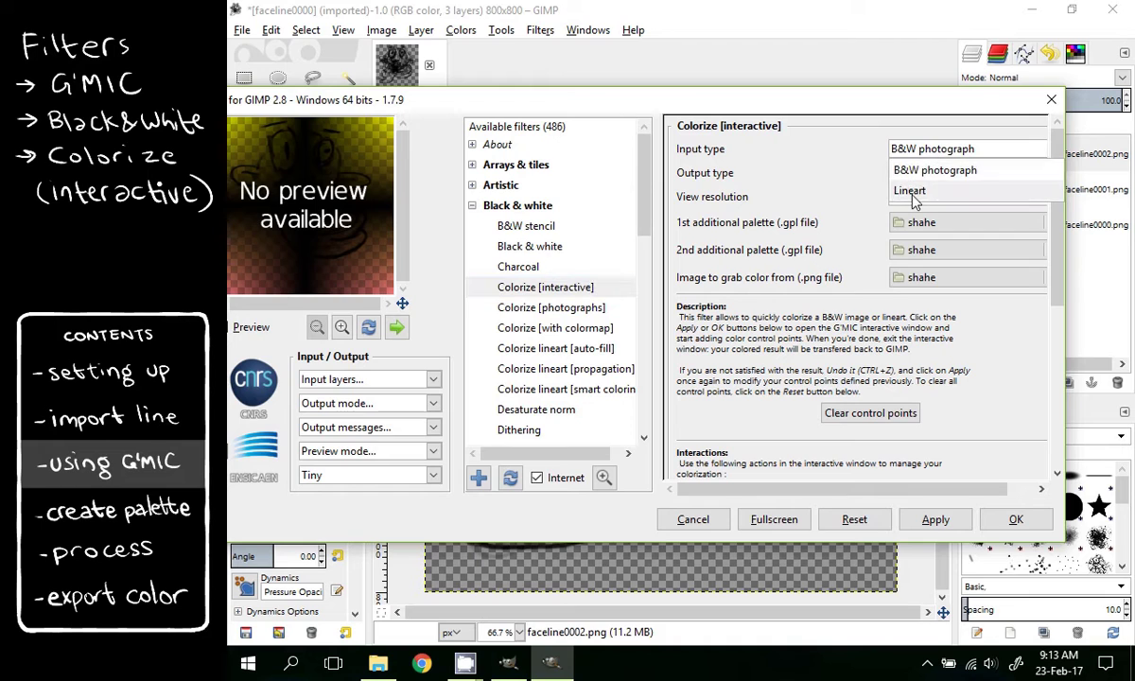
left_click(900, 191)
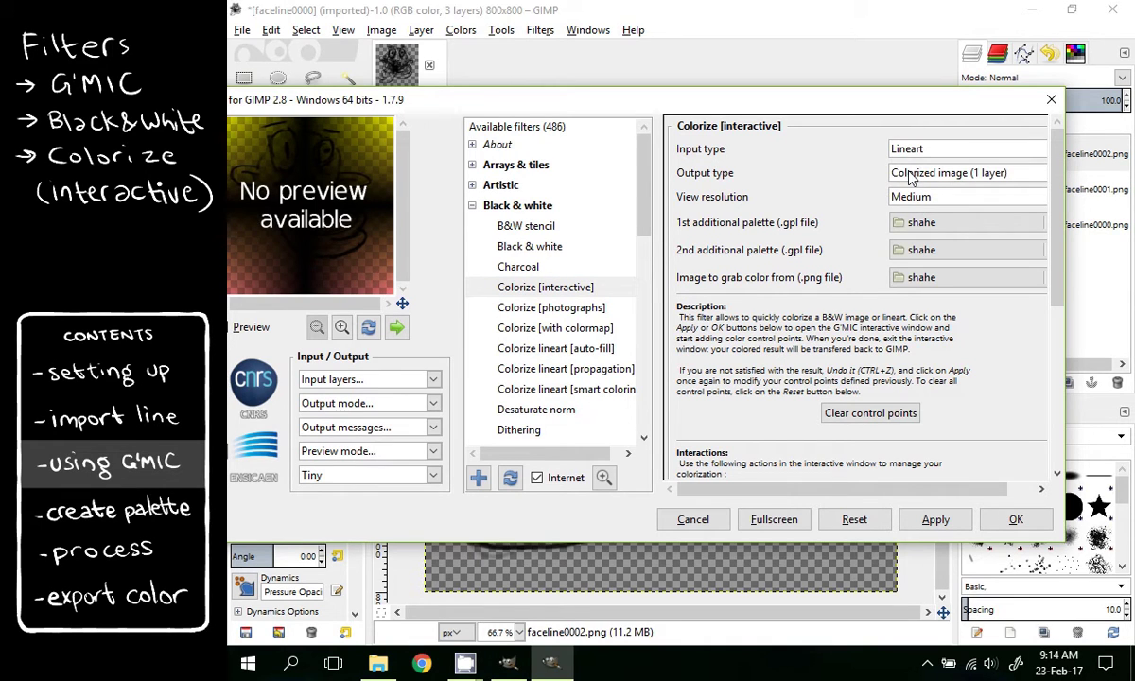
left_click(910, 179)
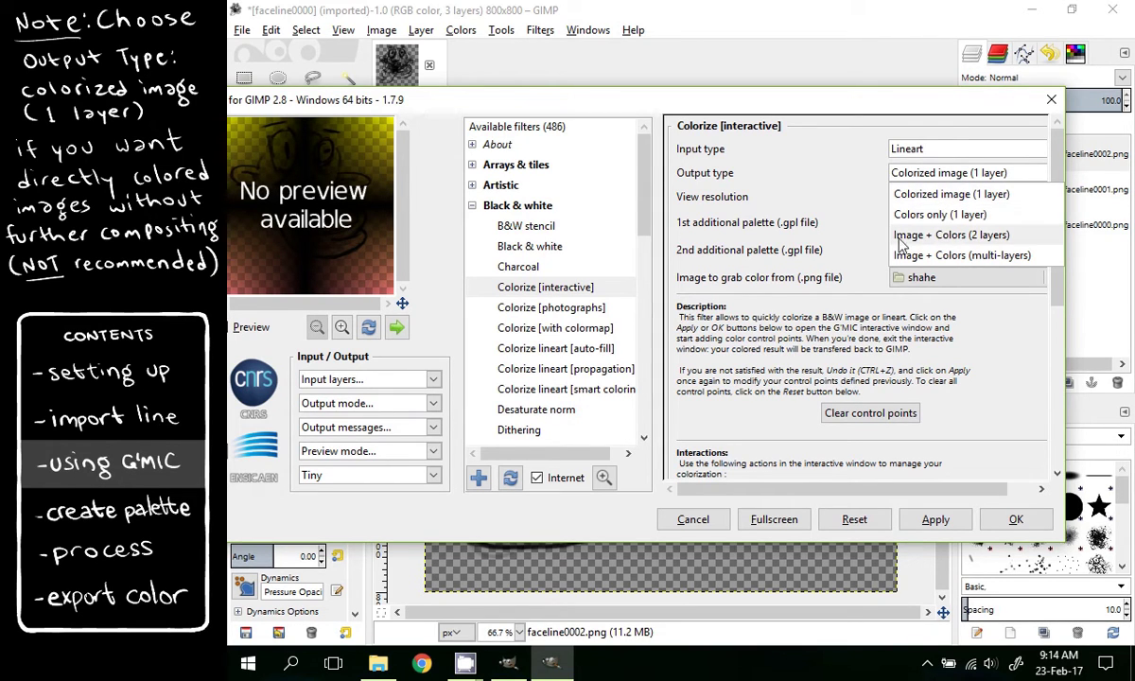
left_click(943, 236)
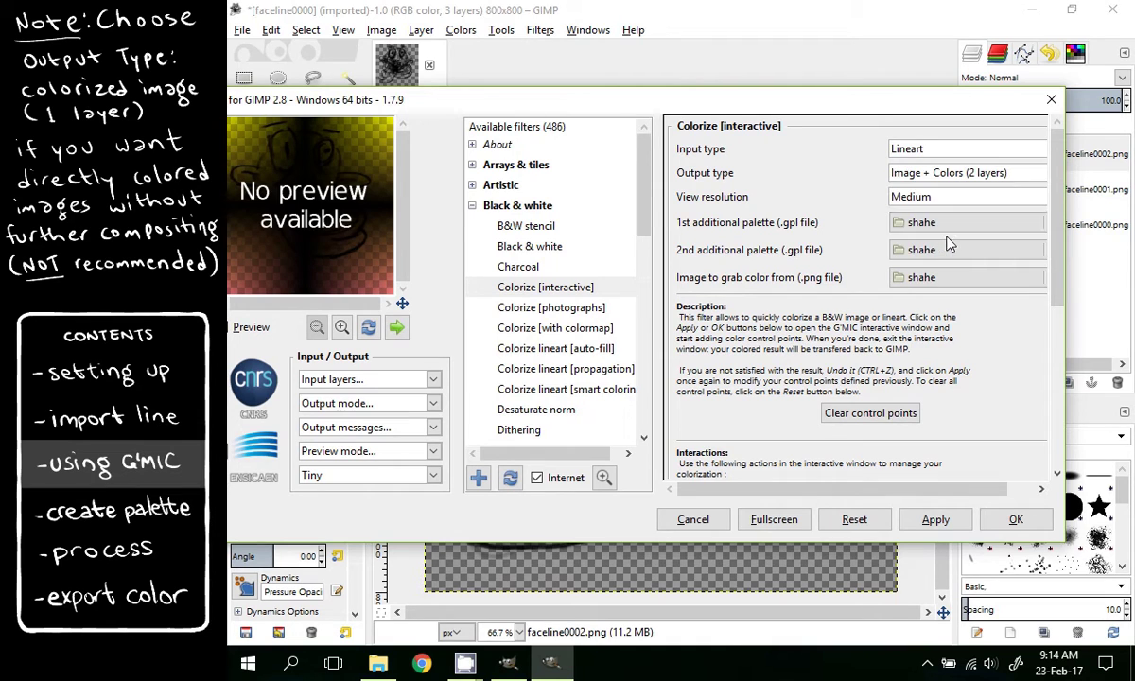
left_click_drag(849, 111, 747, 77)
left_click(856, 163)
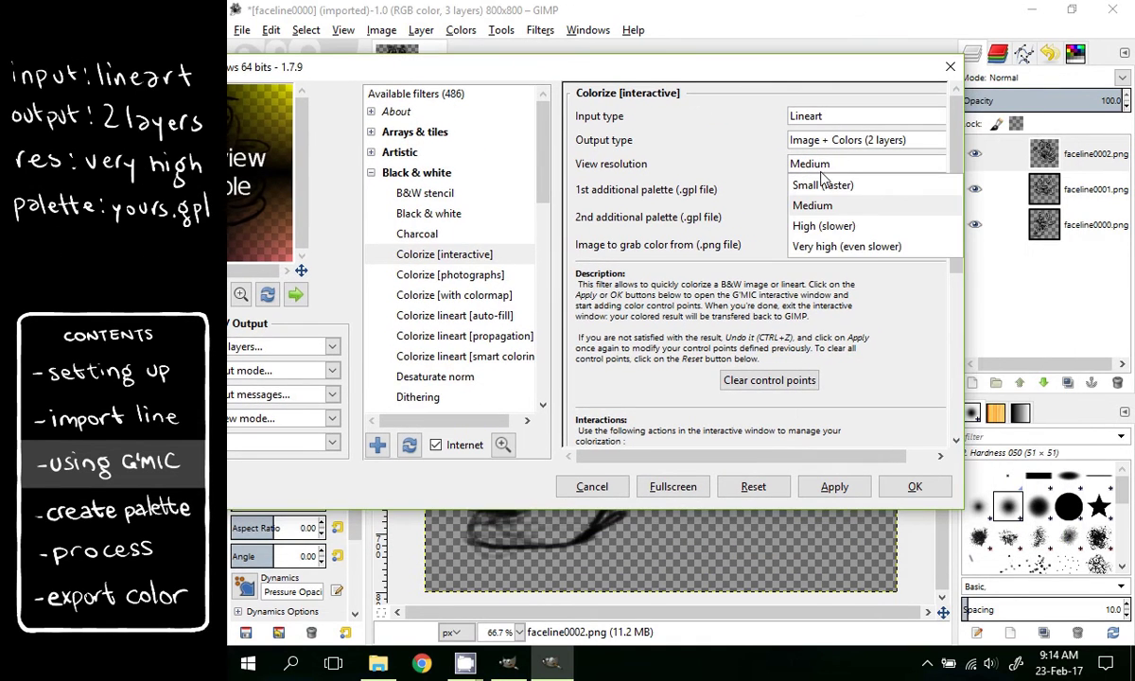
left_click(822, 248)
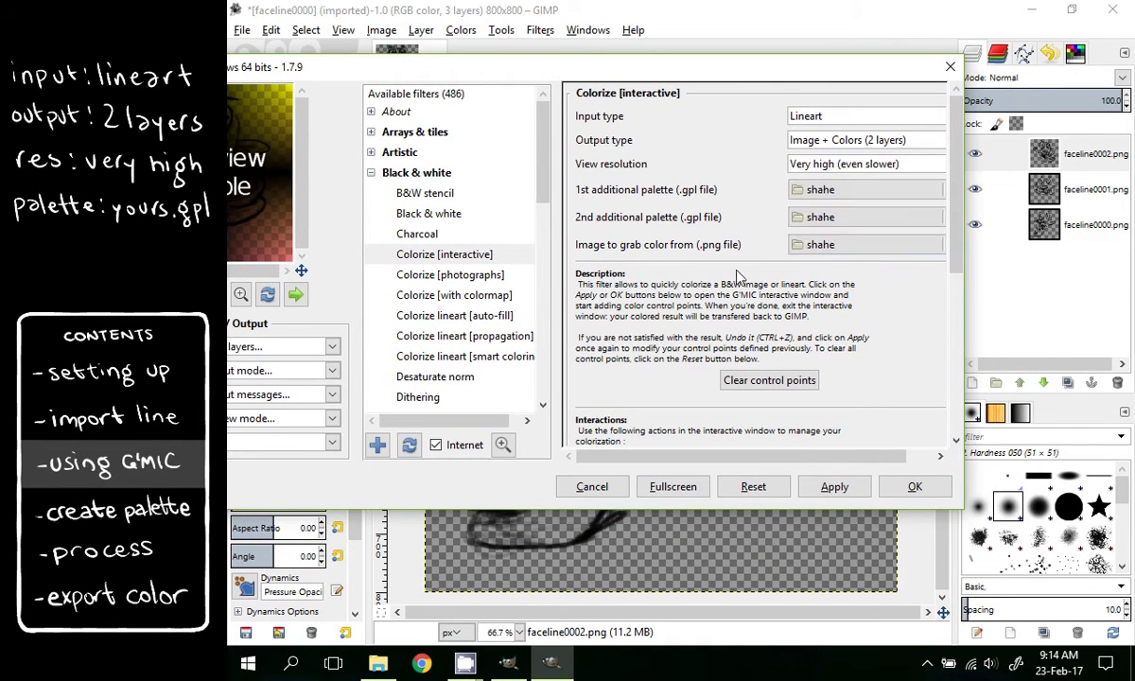
scroll(829, 333, "down", 4)
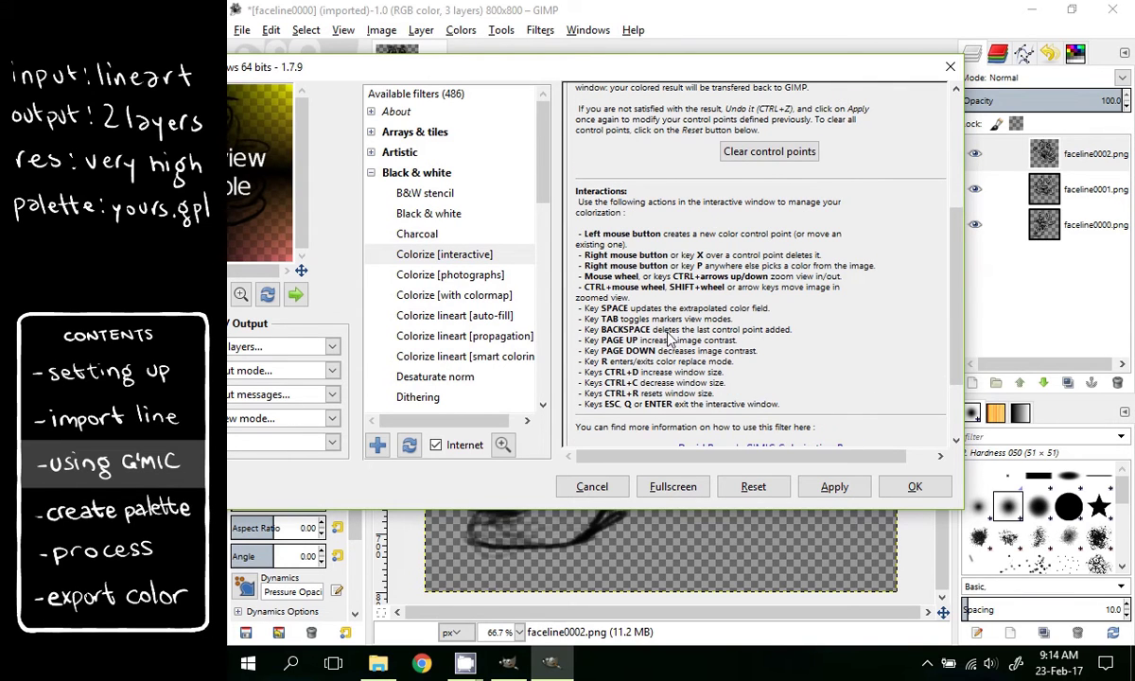
Start the interactive Colorize session and place a red point in the top-right background
left_click(915, 487)
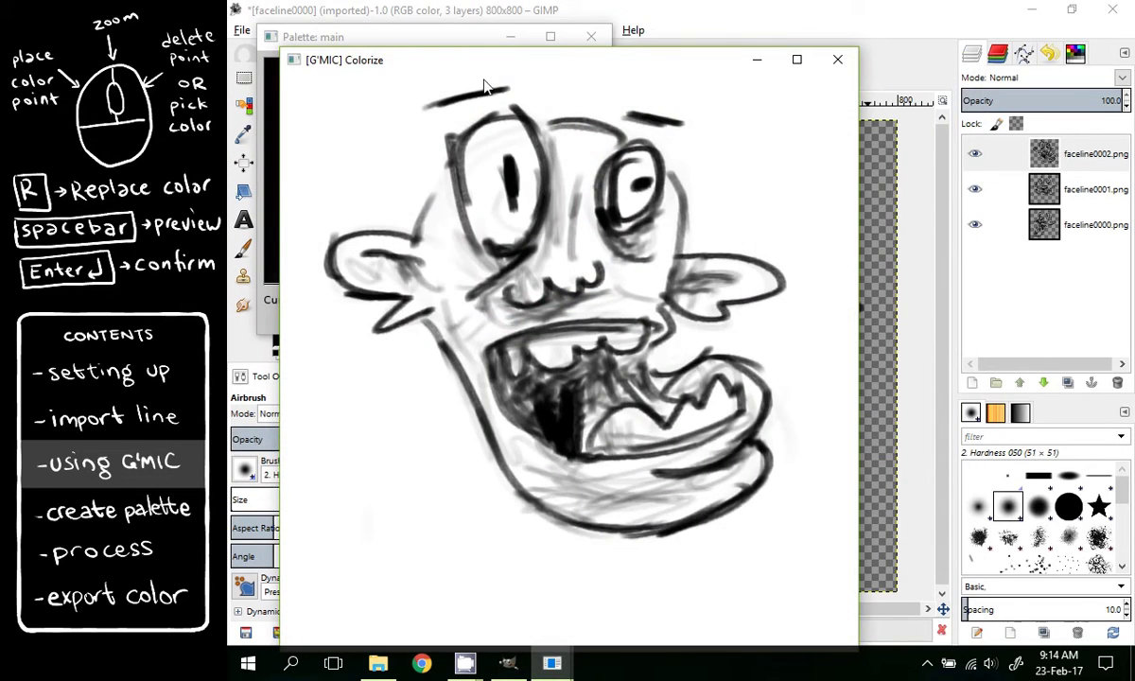
left_click_drag(473, 61, 737, 47)
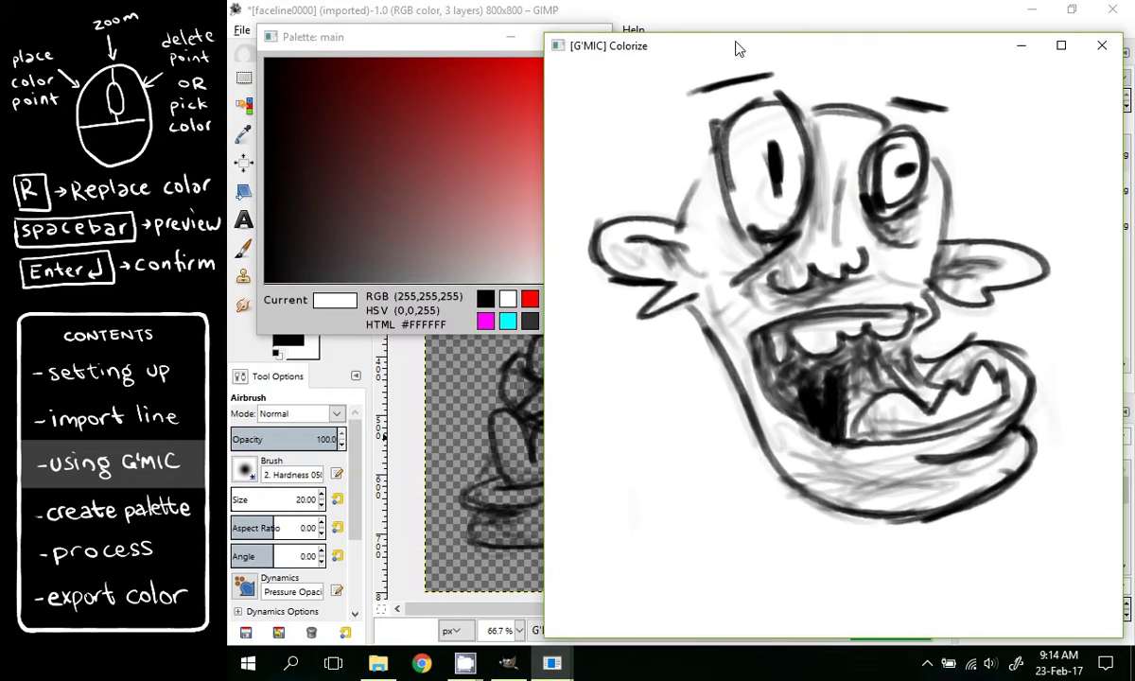
left_click_drag(385, 44, 352, 106)
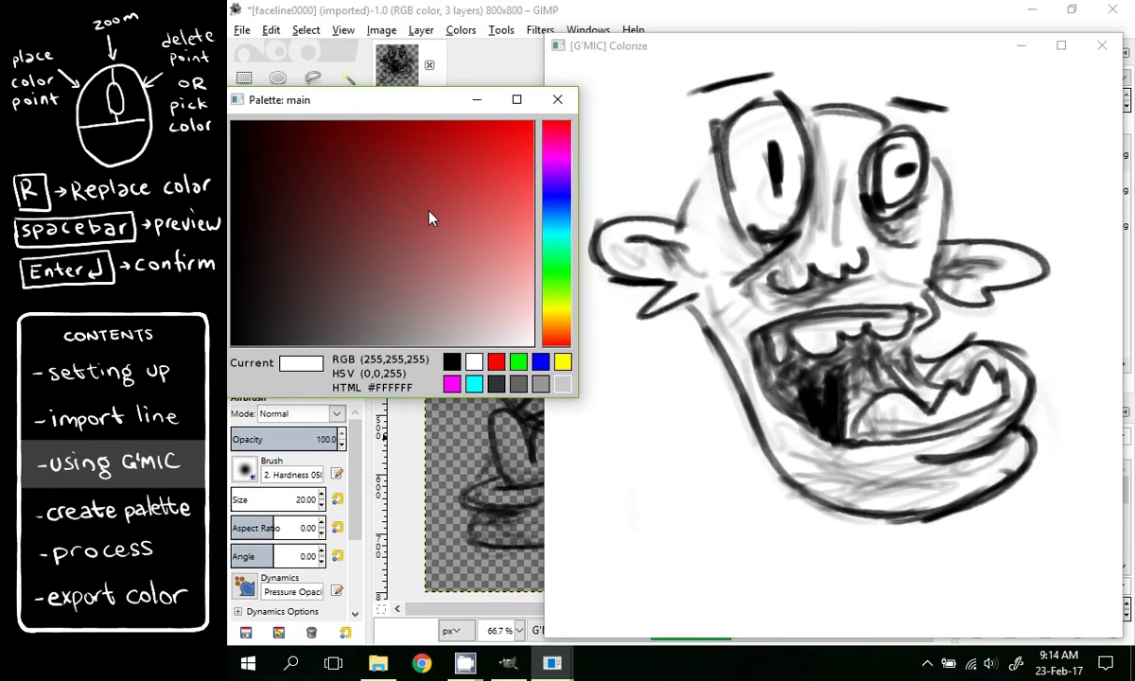
left_click_drag(519, 130, 526, 123)
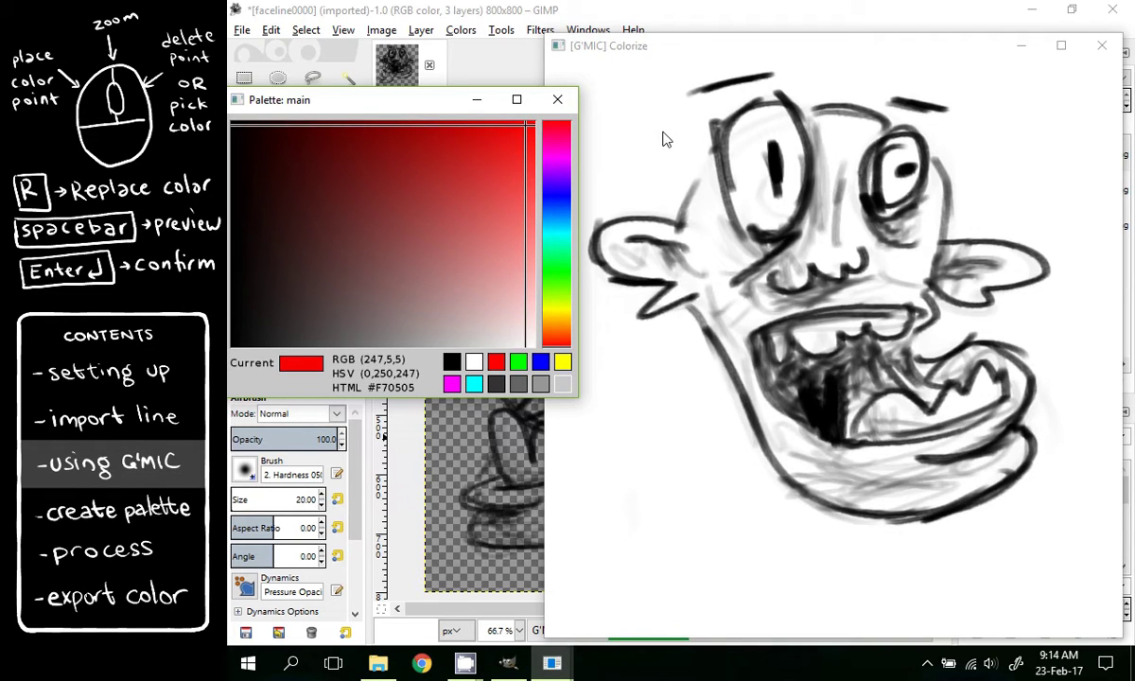
left_click(1026, 104)
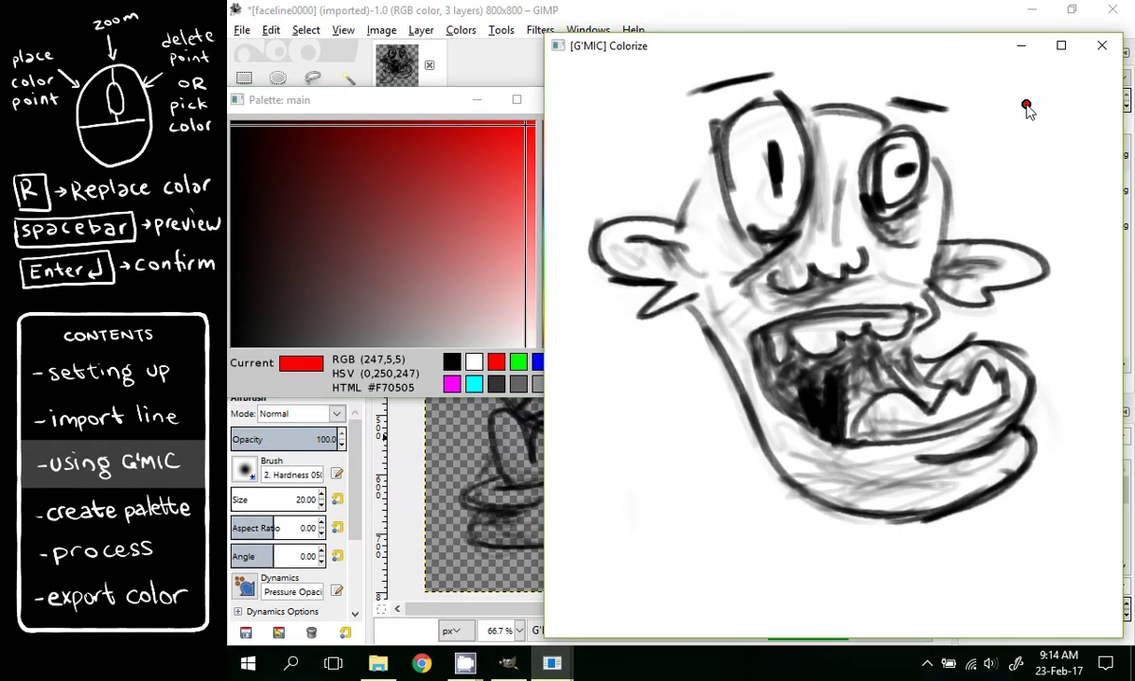
Place blue points on the nose and chin and green points in both eyes
left_click(410, 106)
left_click(551, 195)
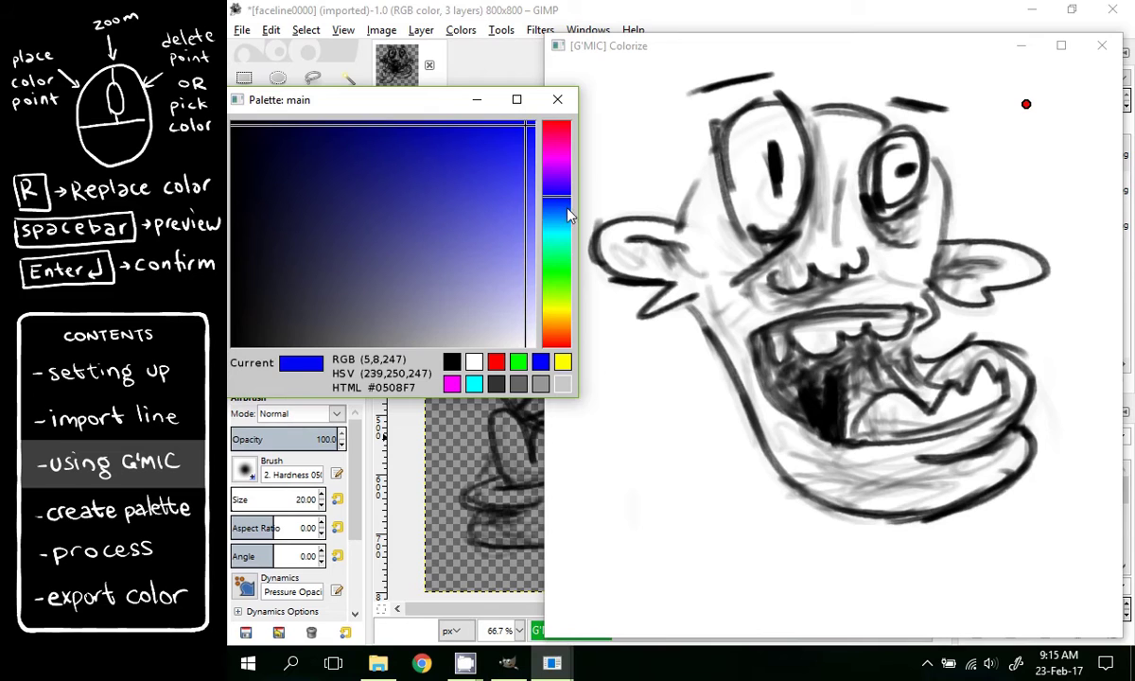
left_click(908, 480)
left_click(841, 246)
left_click(406, 105)
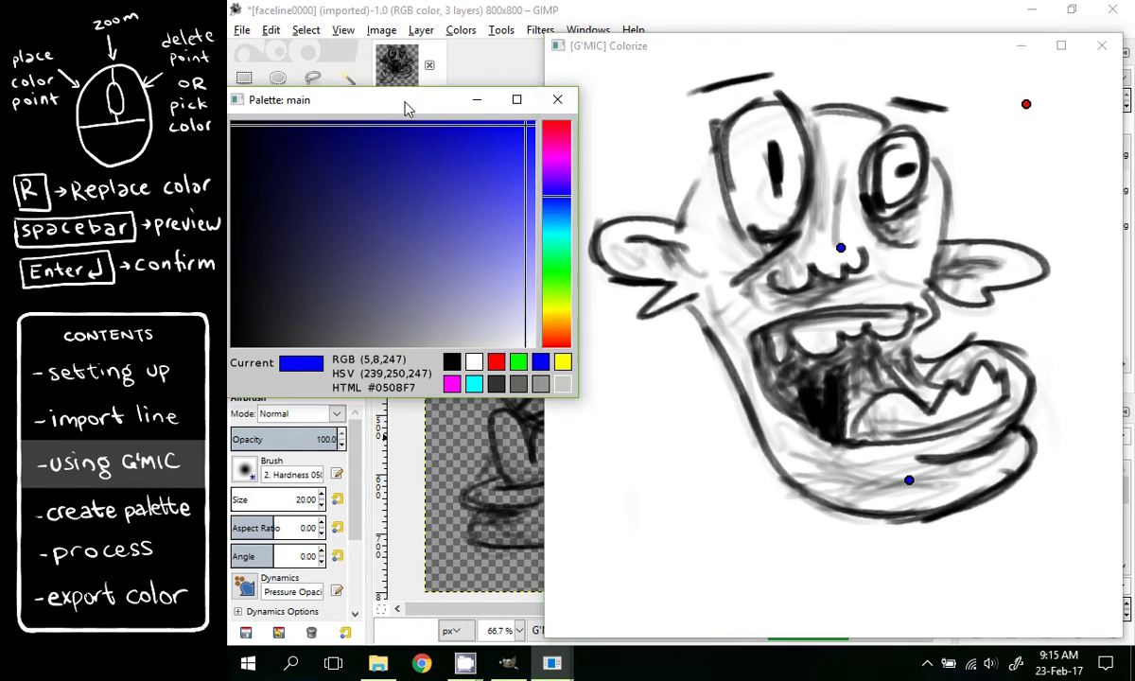
left_click(556, 272)
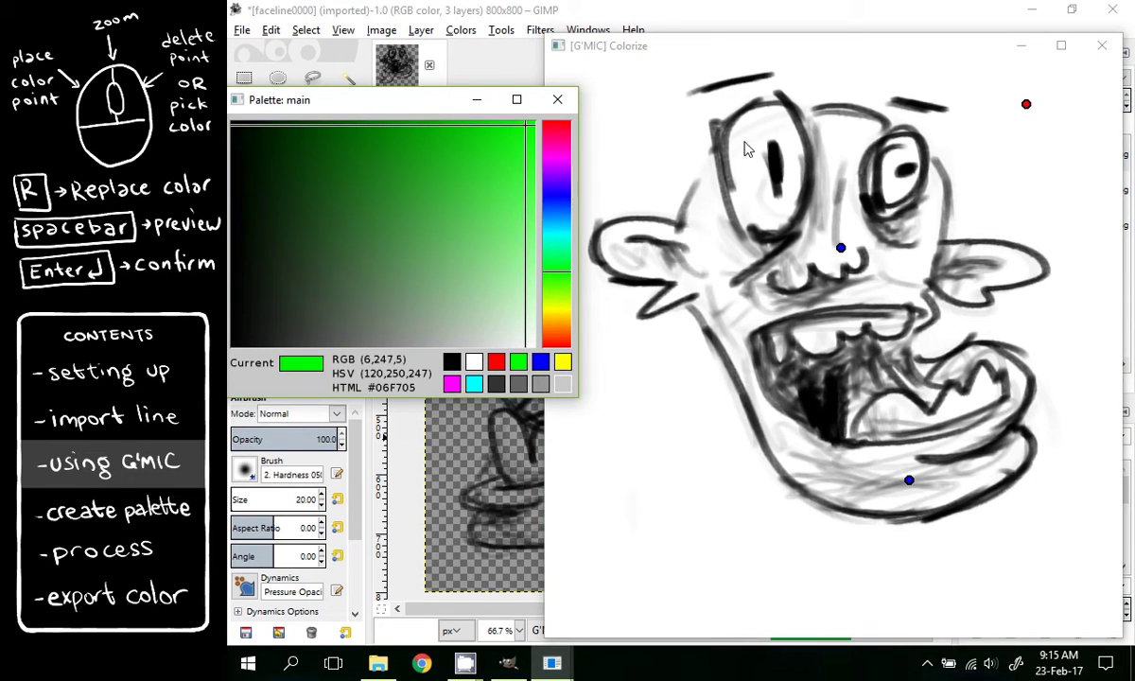
left_click(755, 185)
left_click(883, 179)
Place yellow points on the teeth and tongue and deep red points inside the mouth
left_click(439, 100)
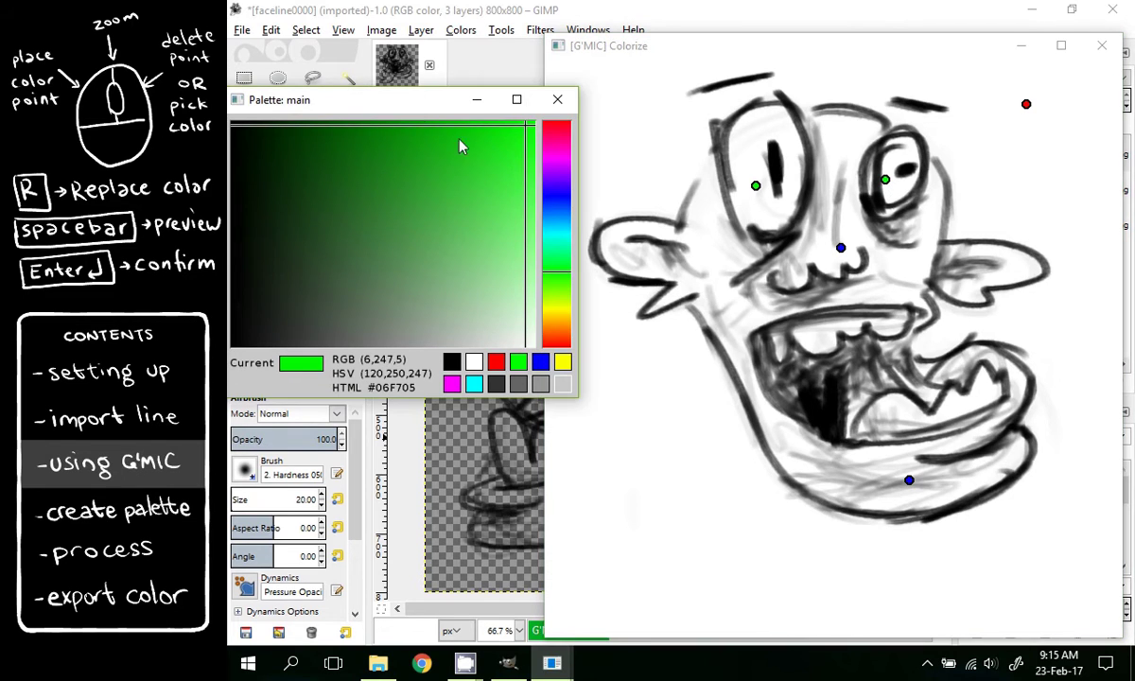
left_click(555, 312)
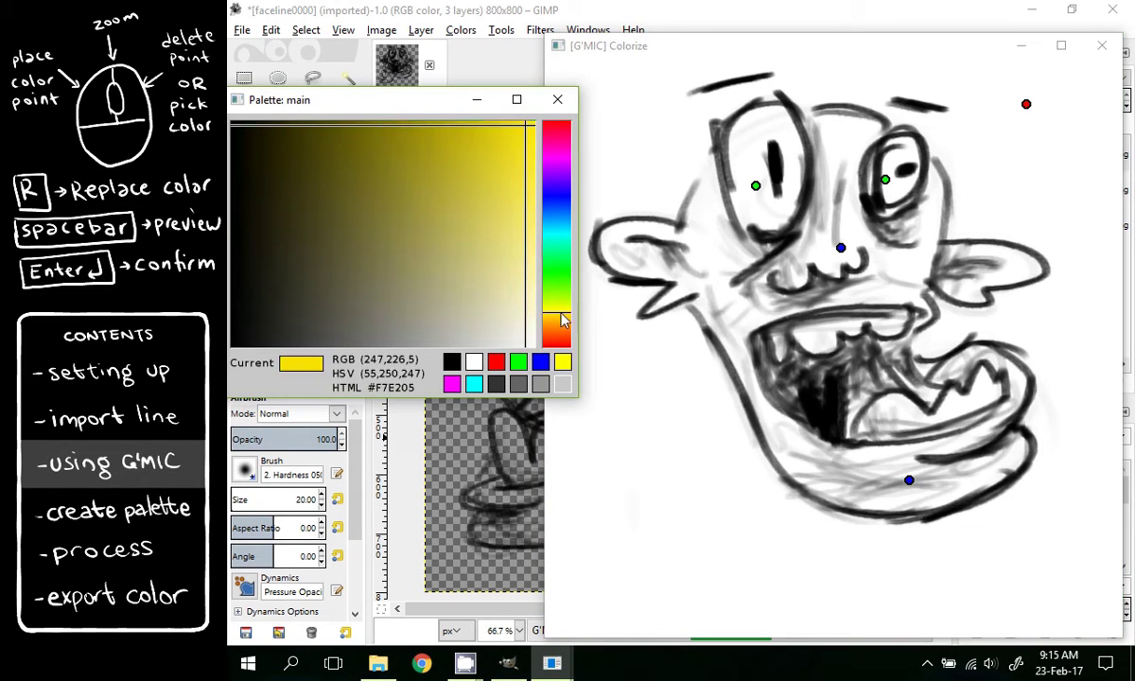
left_click(812, 328)
left_click(897, 410)
left_click(466, 185)
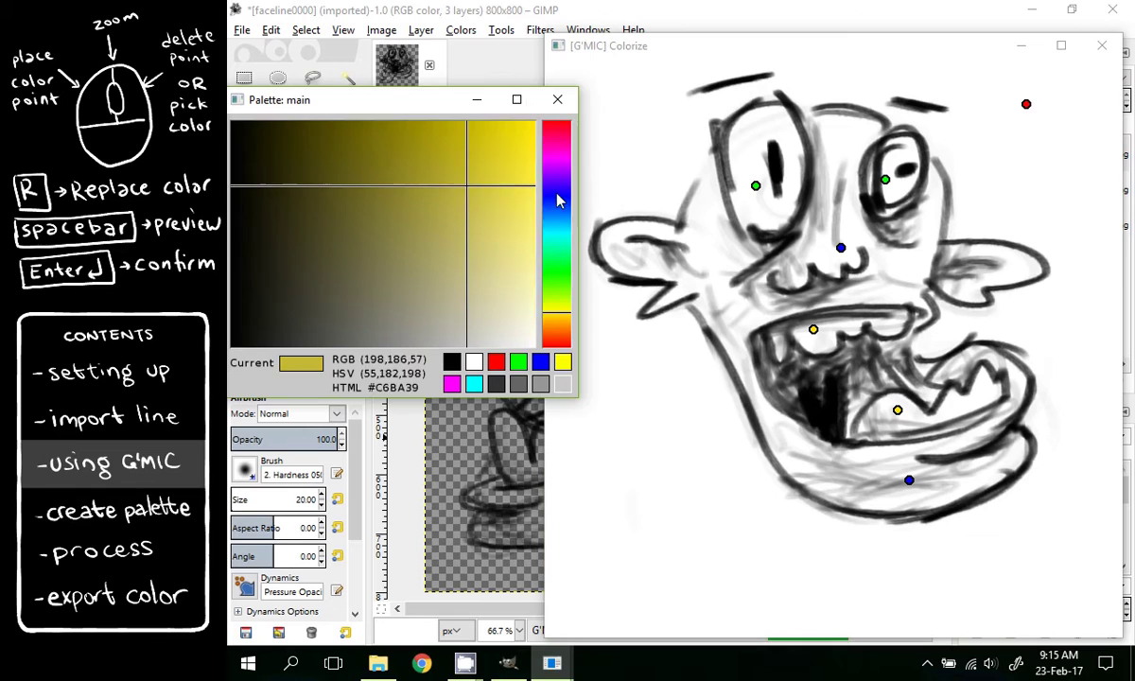
left_click_drag(558, 200, 558, 126)
left_click(805, 383)
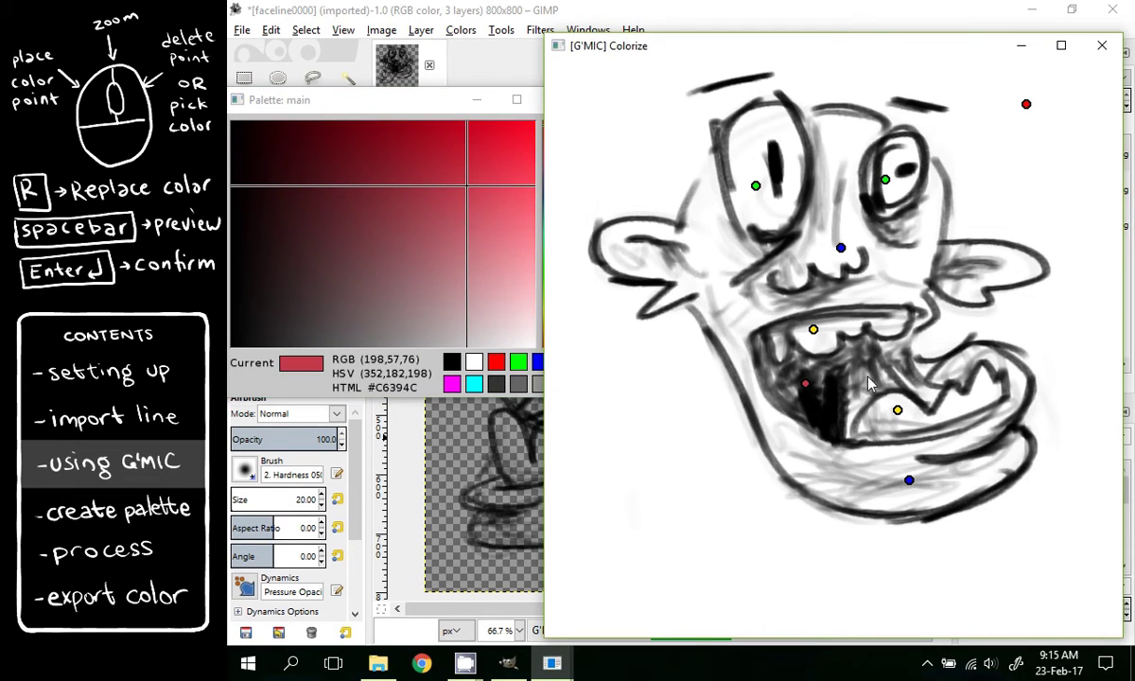
left_click(863, 376)
Place cyan points in the top-right and lower-left background
left_click(381, 100)
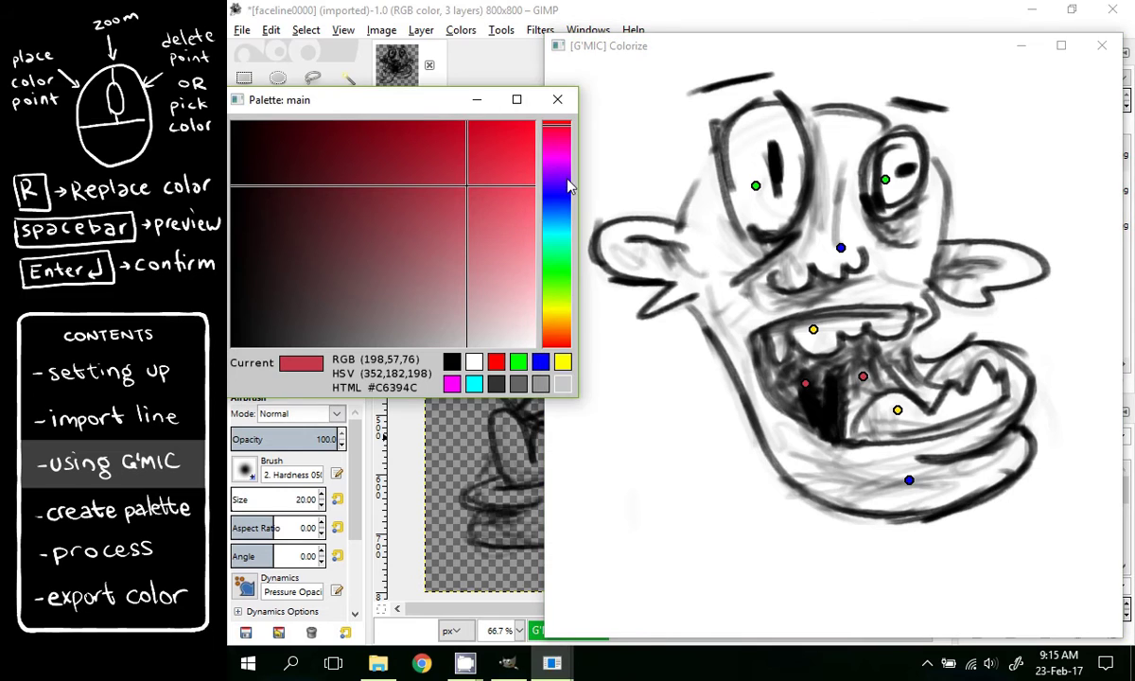
left_click(558, 202)
left_click_drag(558, 201, 558, 234)
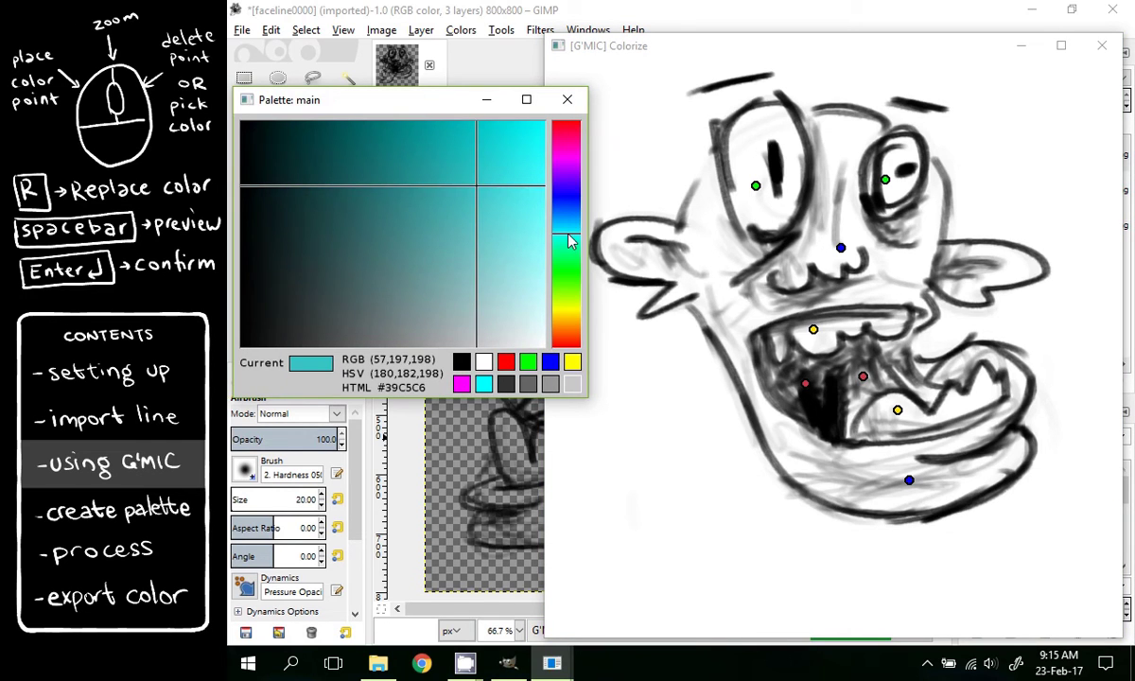
left_click(1029, 167)
left_click(682, 523)
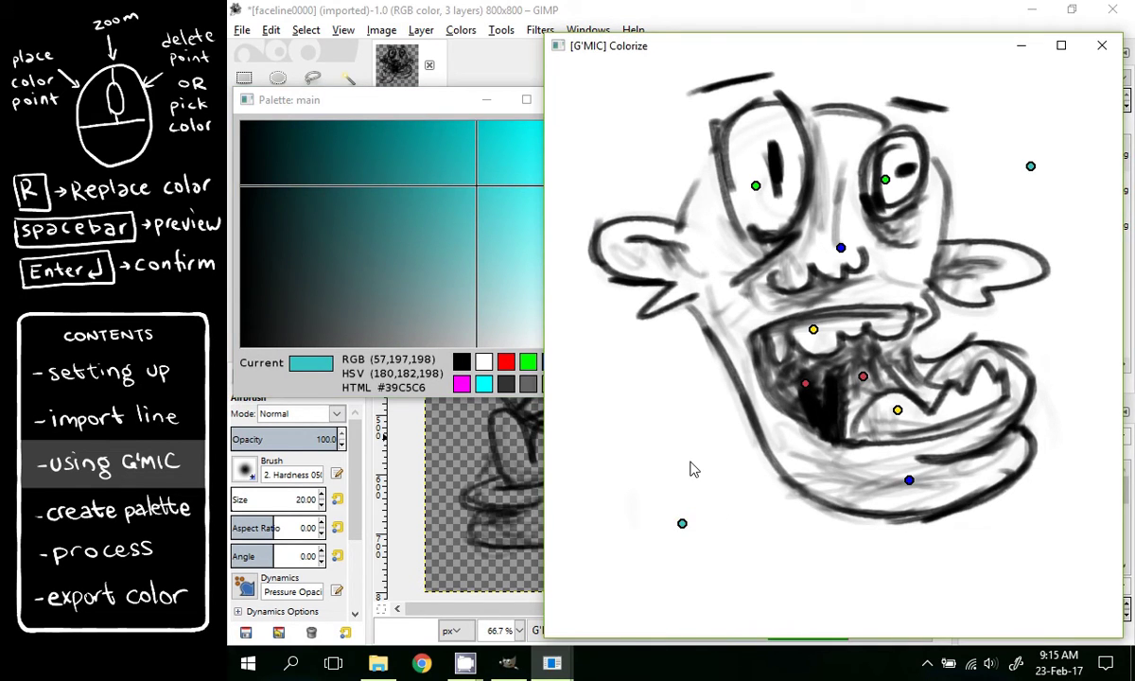
Compute the colorized preview and fix points: blue left ear, head edge, green left eye
key("space")
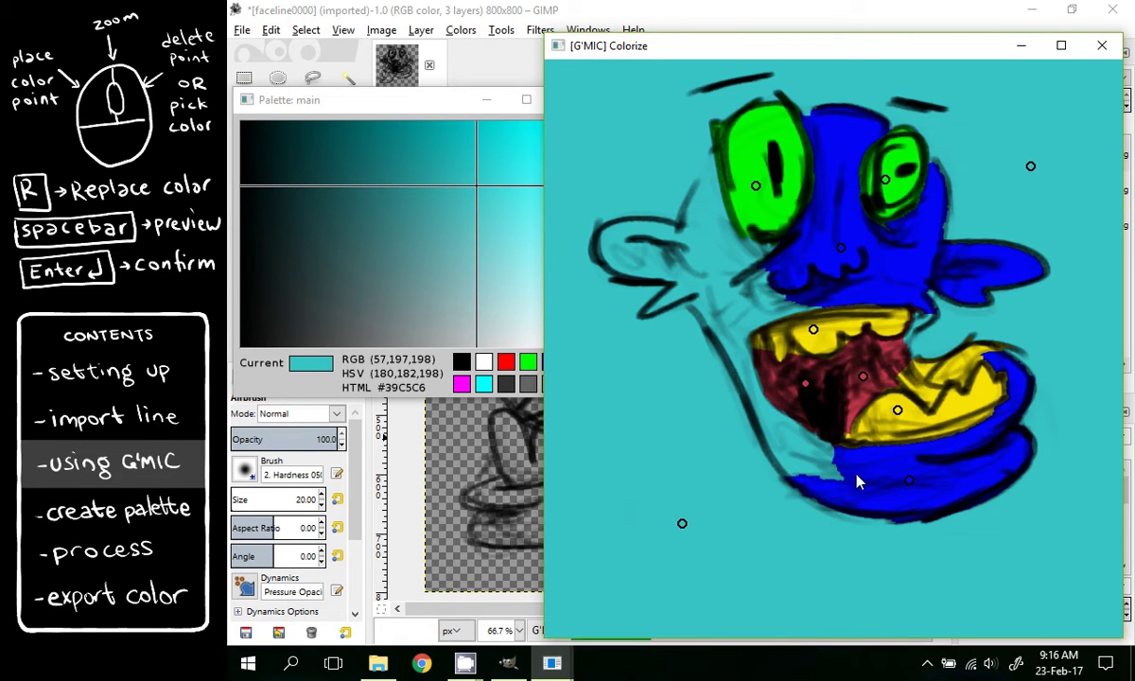
right_click(847, 149)
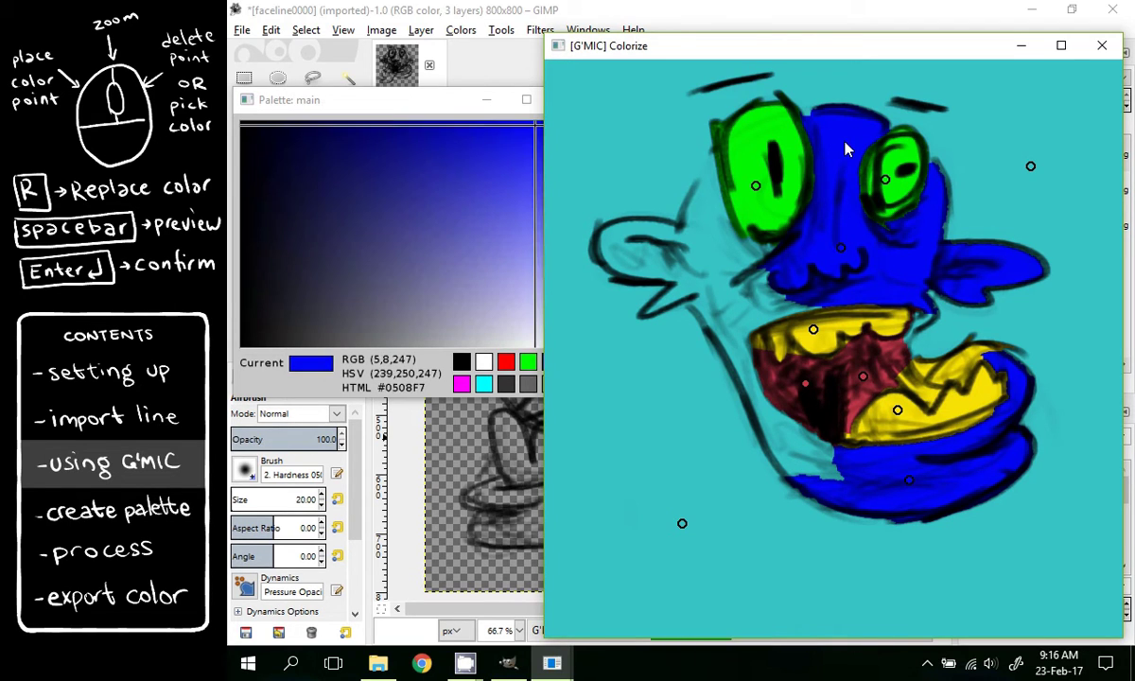
left_click(693, 275)
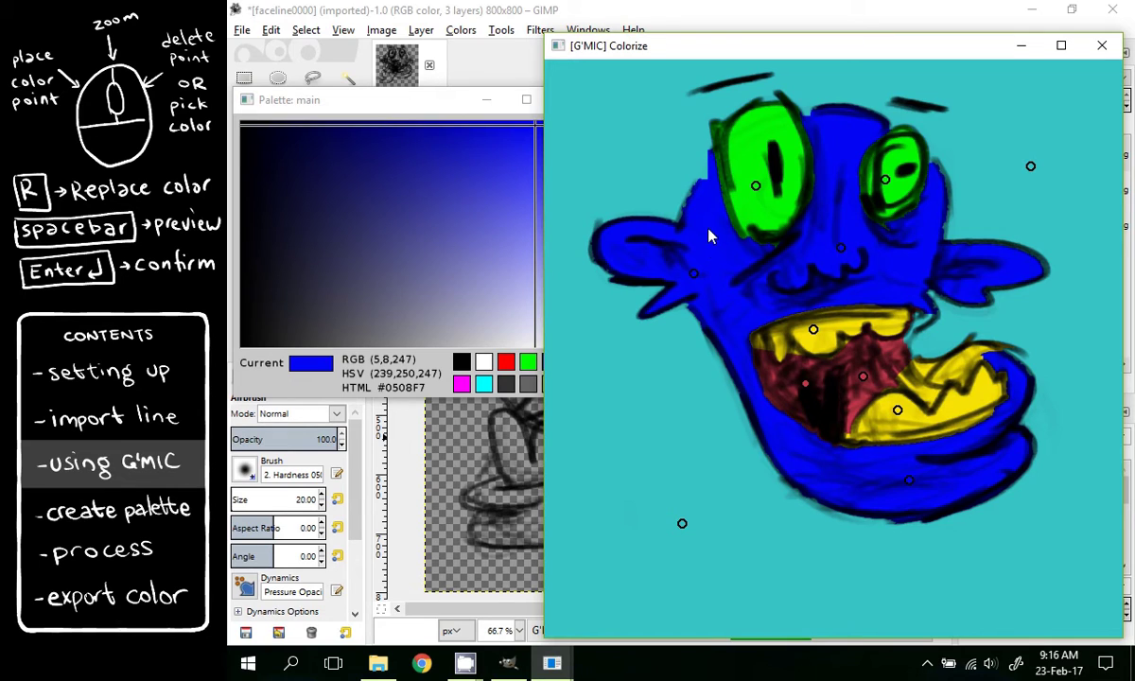
left_click(709, 178)
left_click(693, 166)
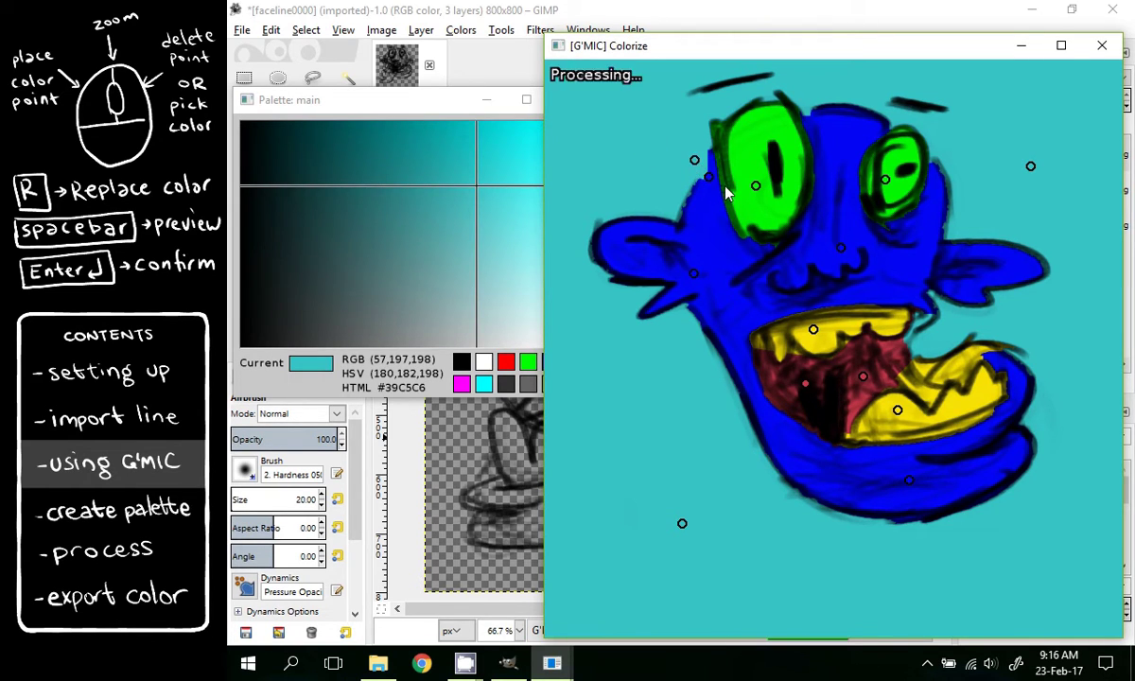
right_click(709, 177)
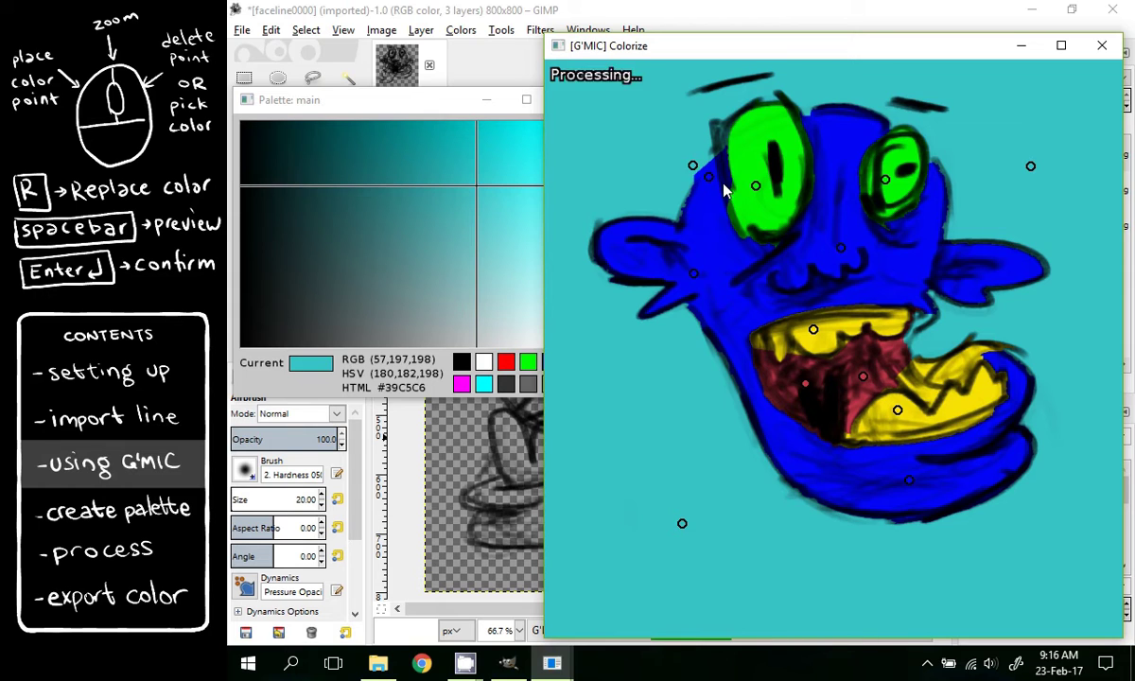
right_click(728, 165)
left_click(726, 161)
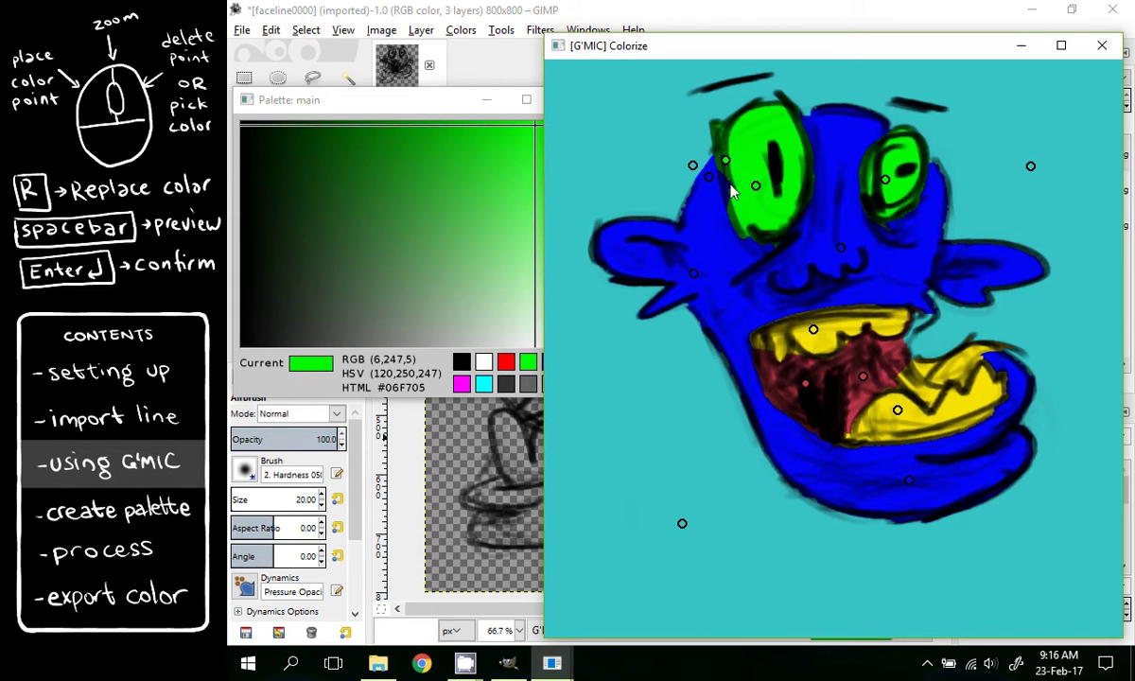
left_click(729, 183)
Replace the green eye colour with a teal shade picked in the palette
key("r")
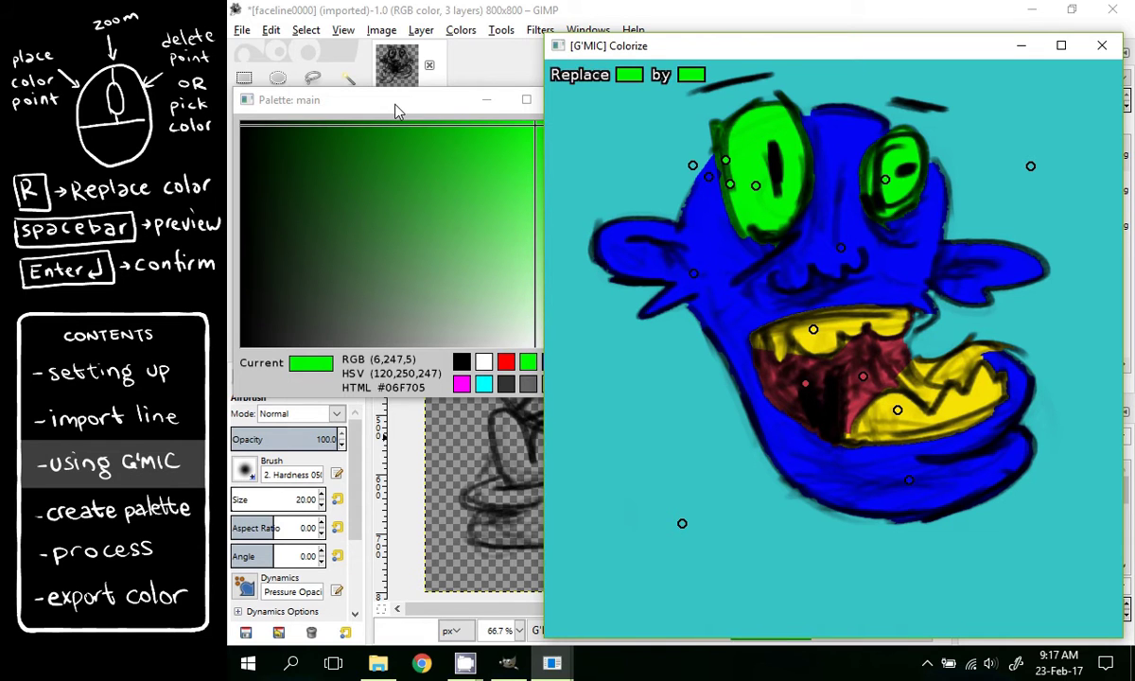
left_click(397, 111)
mouse_move(570, 241)
left_mouse_down()
mouse_move(567, 162)
mouse_move(567, 314)
left_mouse_up()
left_click(397, 219)
left_click(515, 190)
left_click(477, 172)
Apply the new eye colour and toggle the faceline0002 line art repeatedly to inspect the colouring
left_click(697, 246)
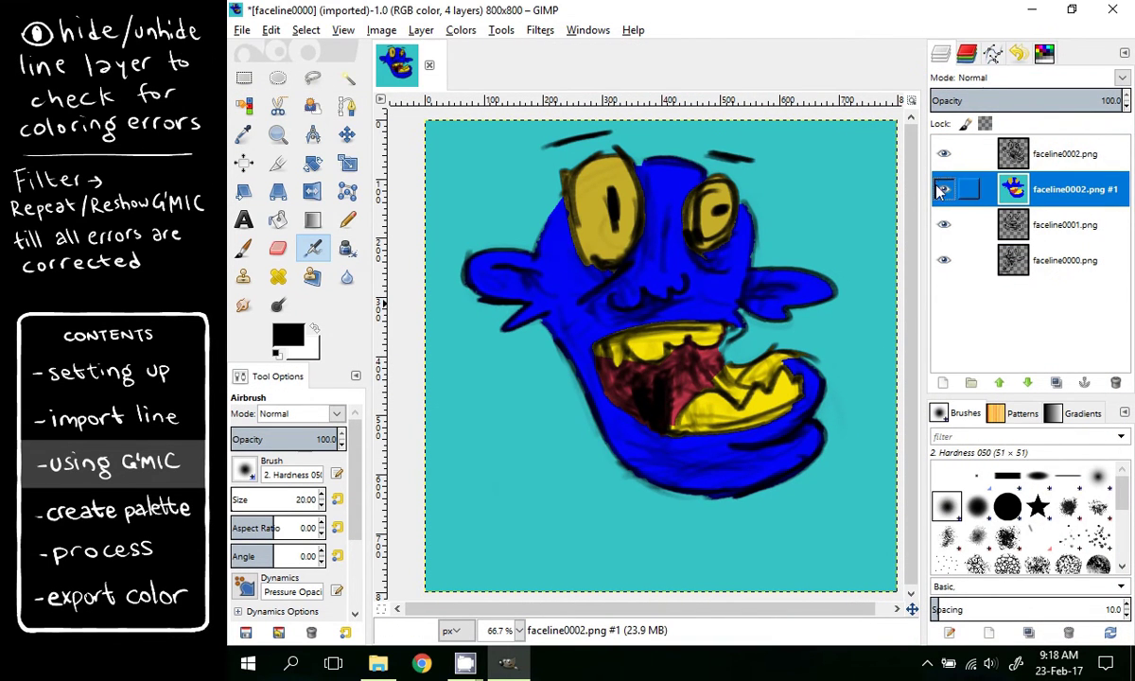
left_click(1083, 162)
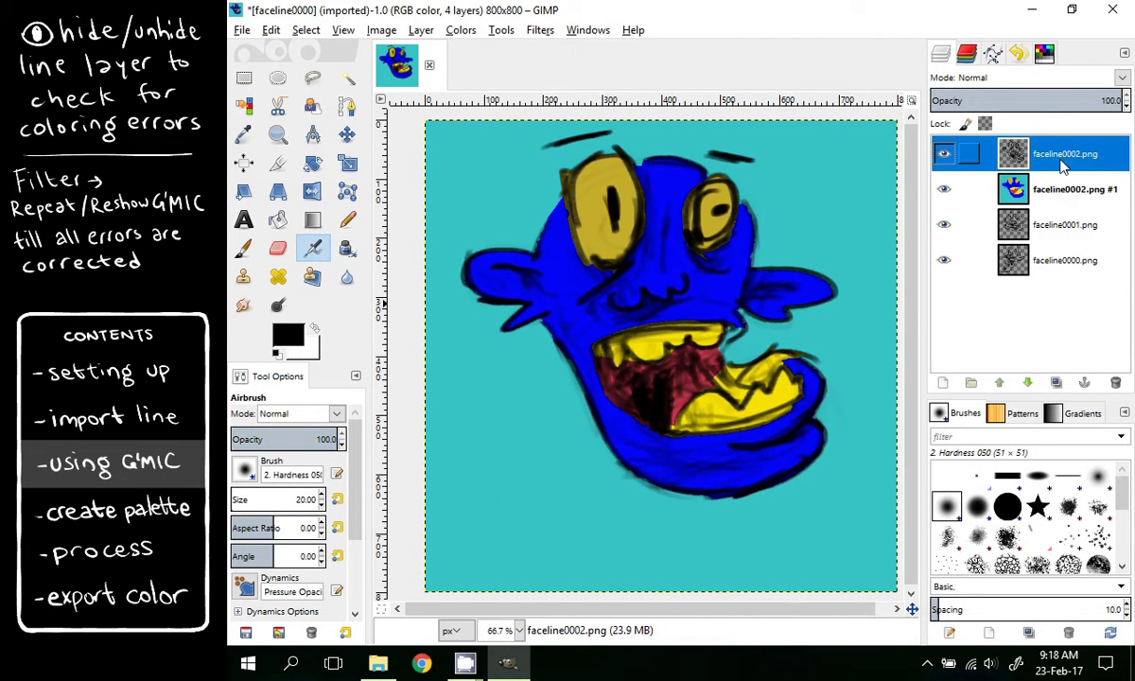
left_click(1077, 189)
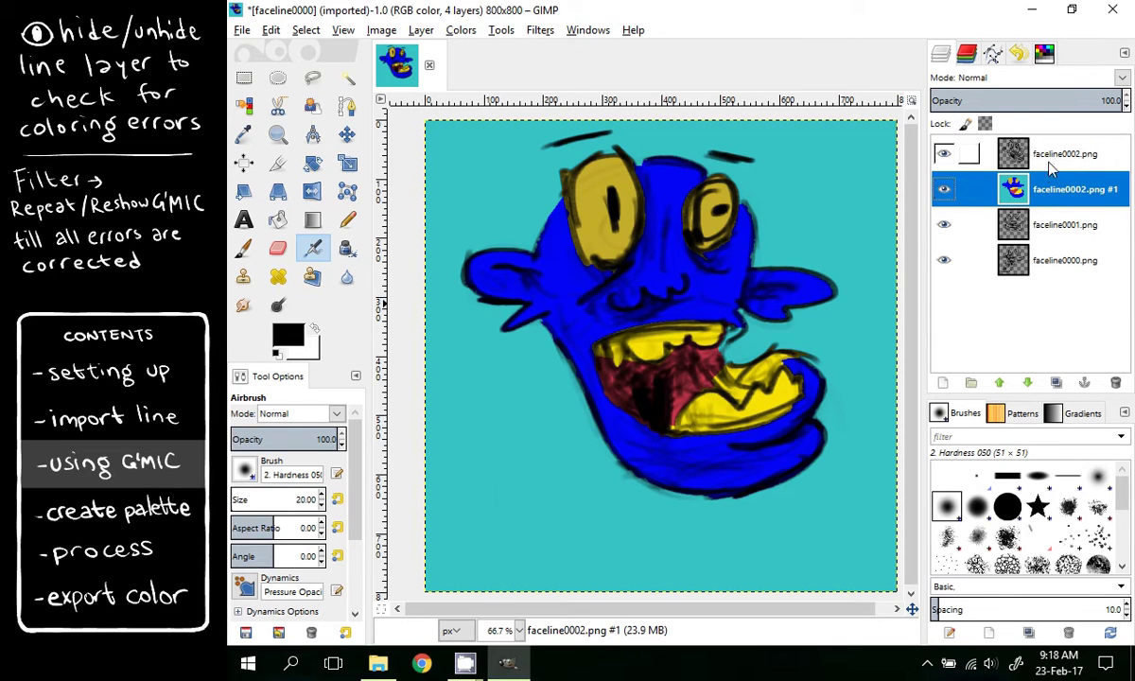
left_click(944, 154)
left_click(945, 156)
left_click(945, 156)
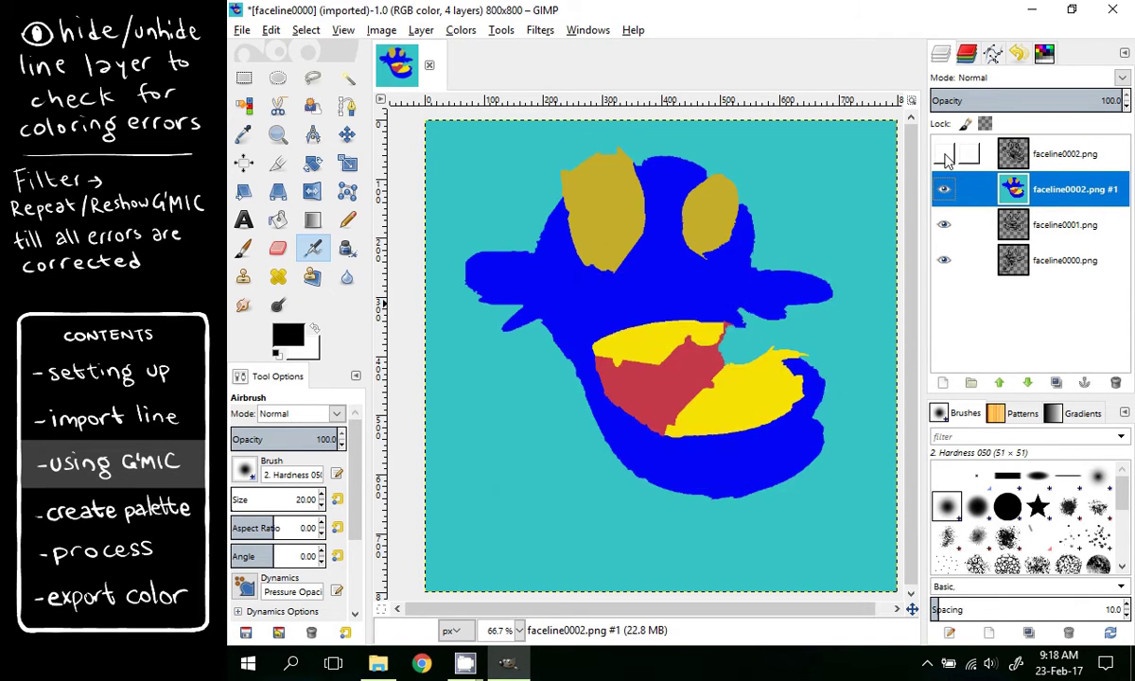
left_click(944, 156)
left_click(945, 156)
left_click(944, 156)
left_click(944, 156)
left_click(945, 156)
left_click(944, 156)
left_click(944, 156)
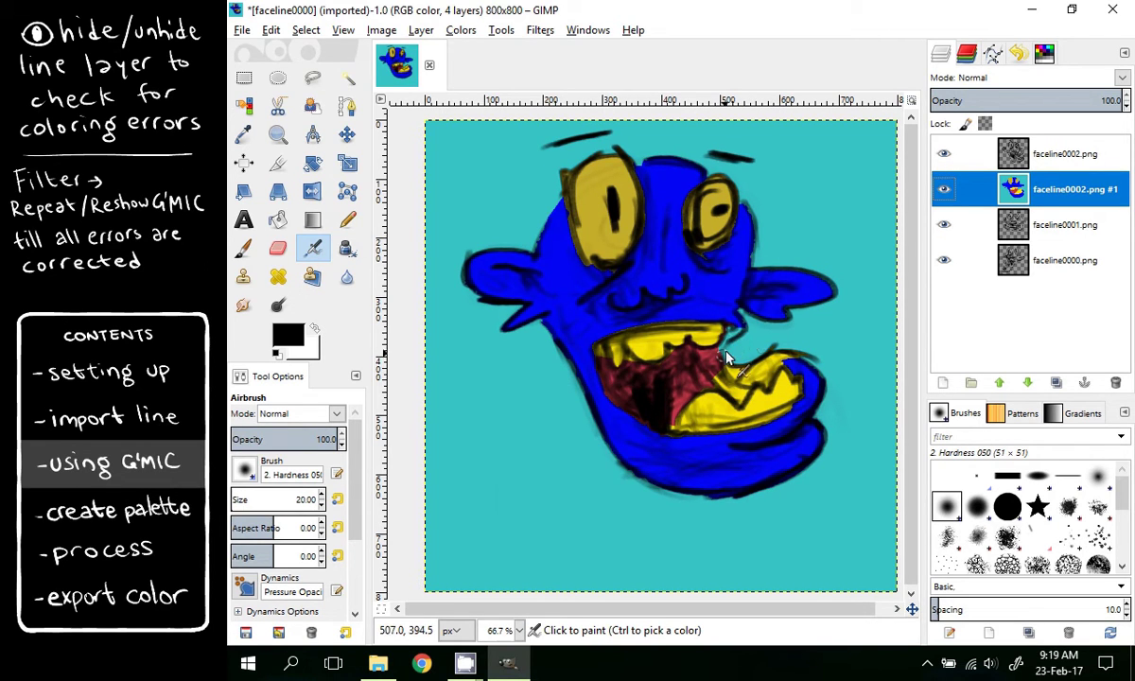
Delete the flawed colour layer, then rerun G'MIC Colorize on faceline0002 with control points cleared
left_click(1114, 382)
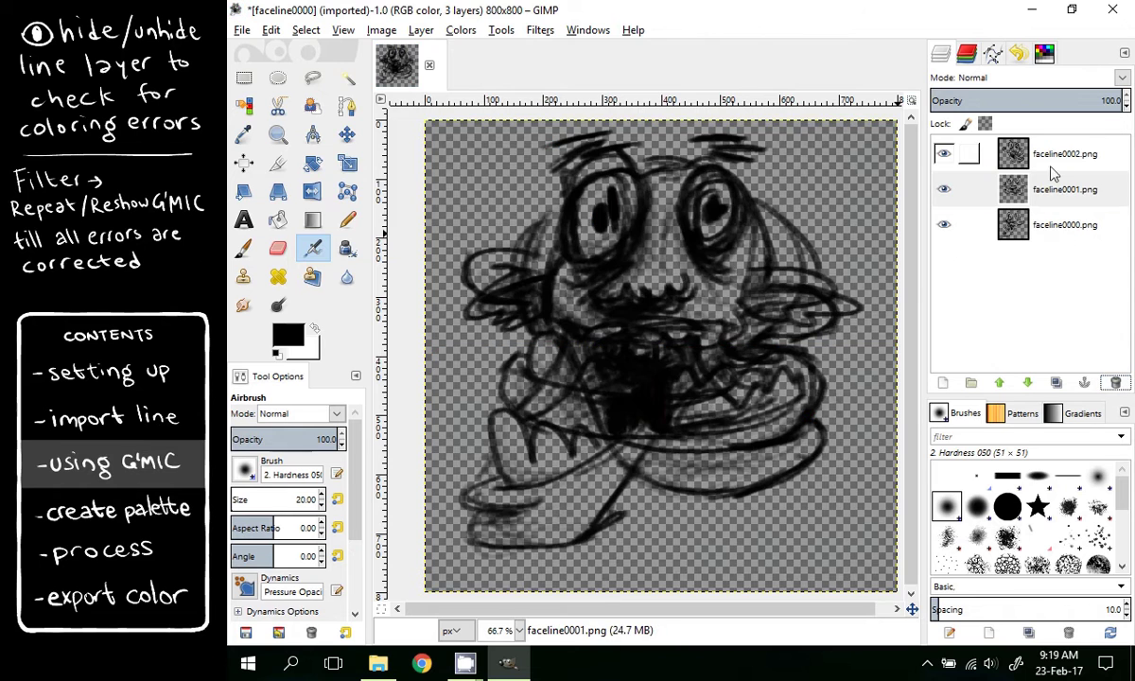
left_click(1056, 157)
left_click(540, 31)
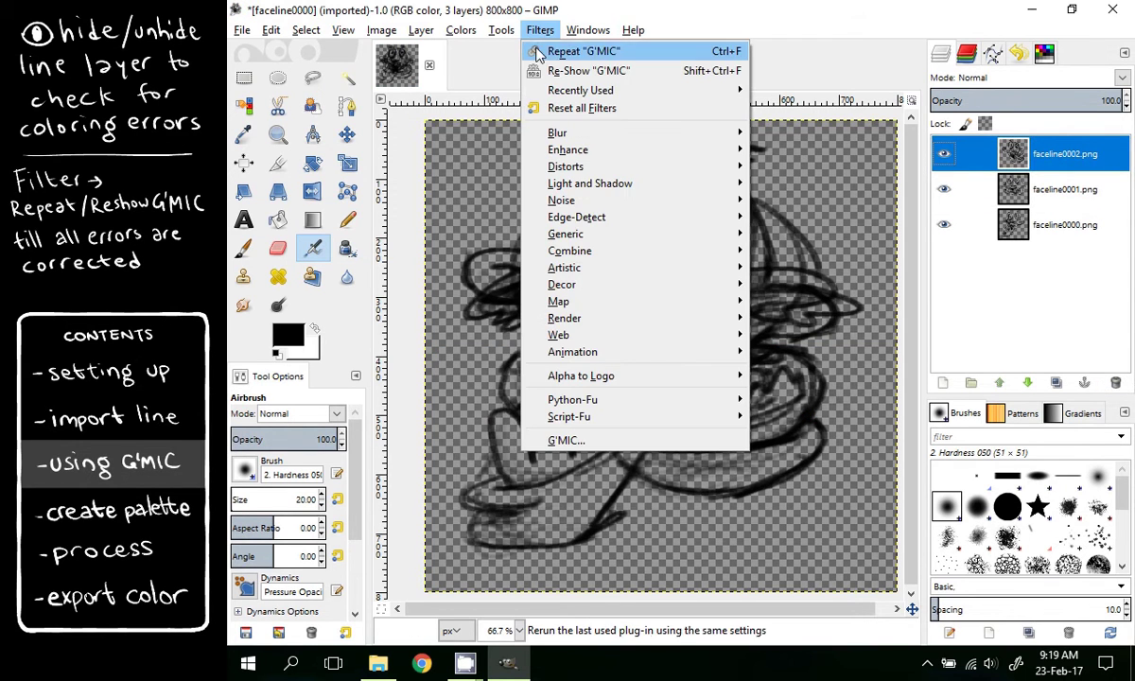
left_click(568, 70)
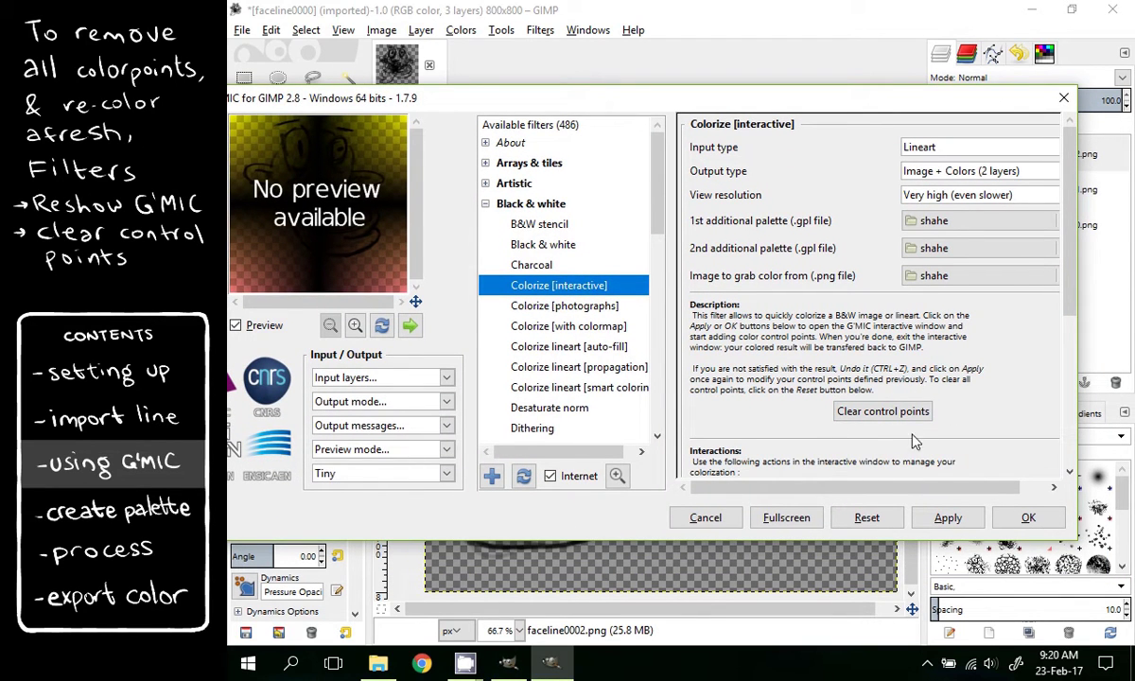
left_click(857, 414)
left_click(1027, 519)
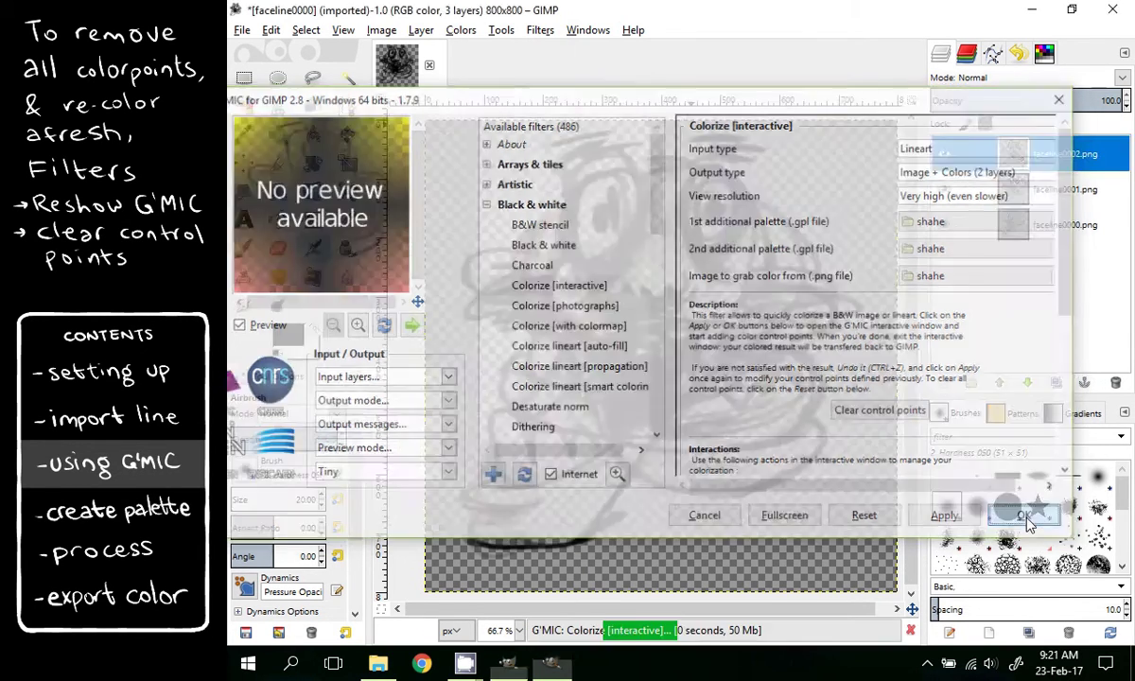
Rearrange the preview and palette windows, then add blue points on the upper and lower lip
left_click_drag(624, 90, 773, 67)
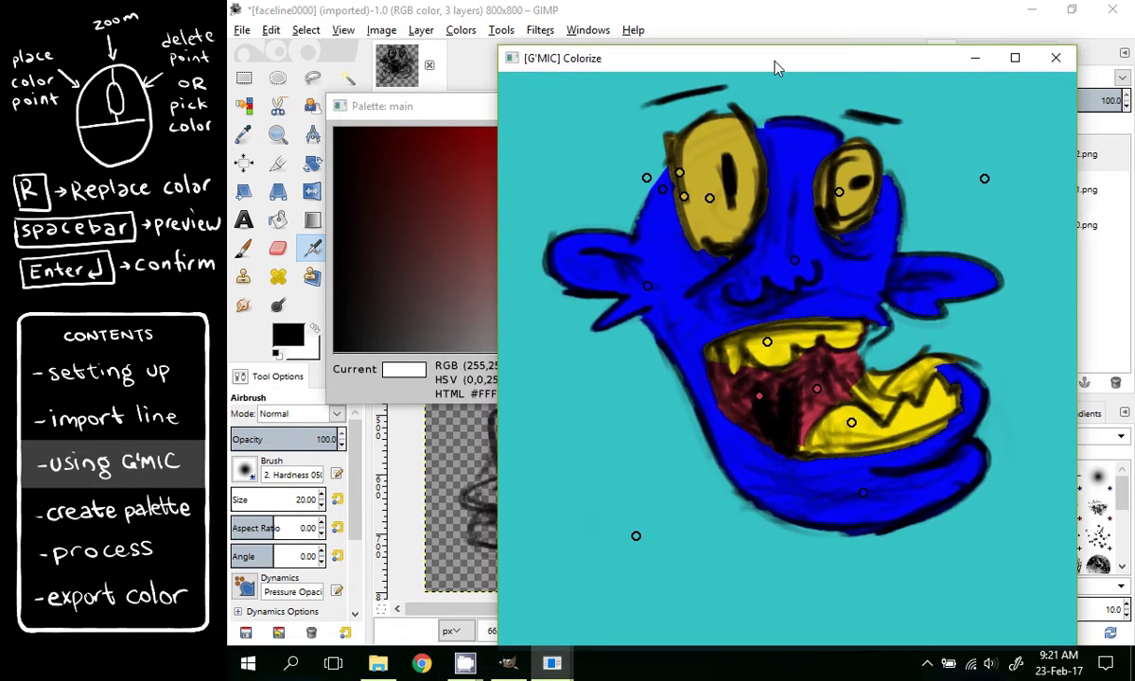
left_click_drag(442, 113, 373, 99)
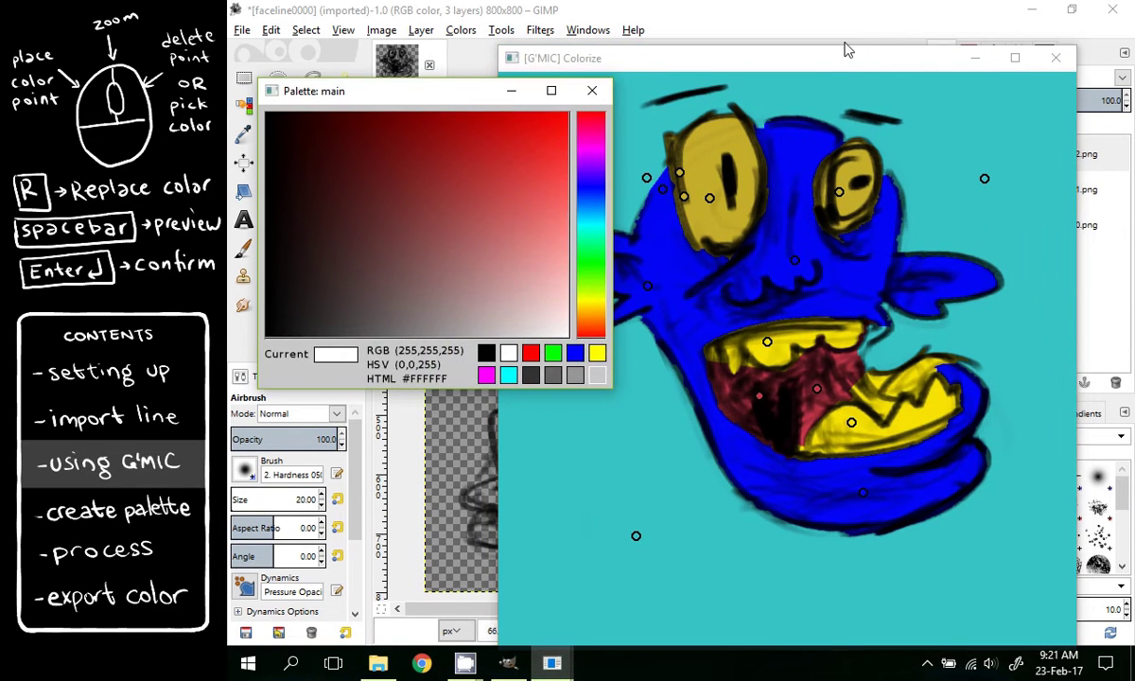
left_click_drag(846, 52, 889, 39)
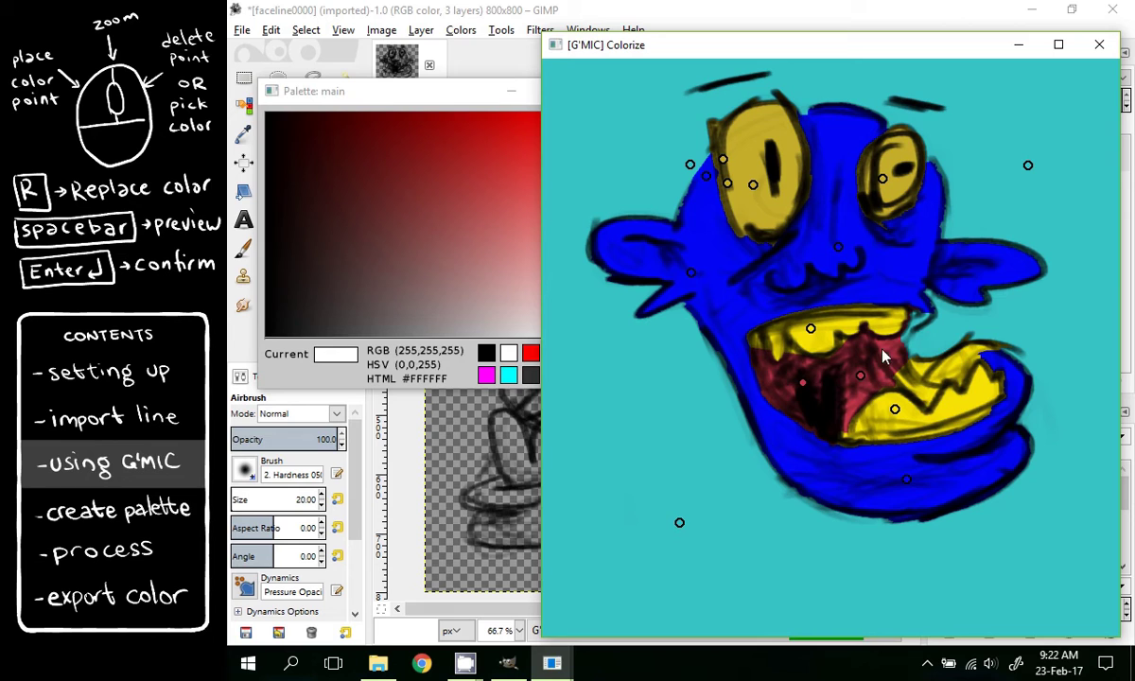
right_click(878, 284)
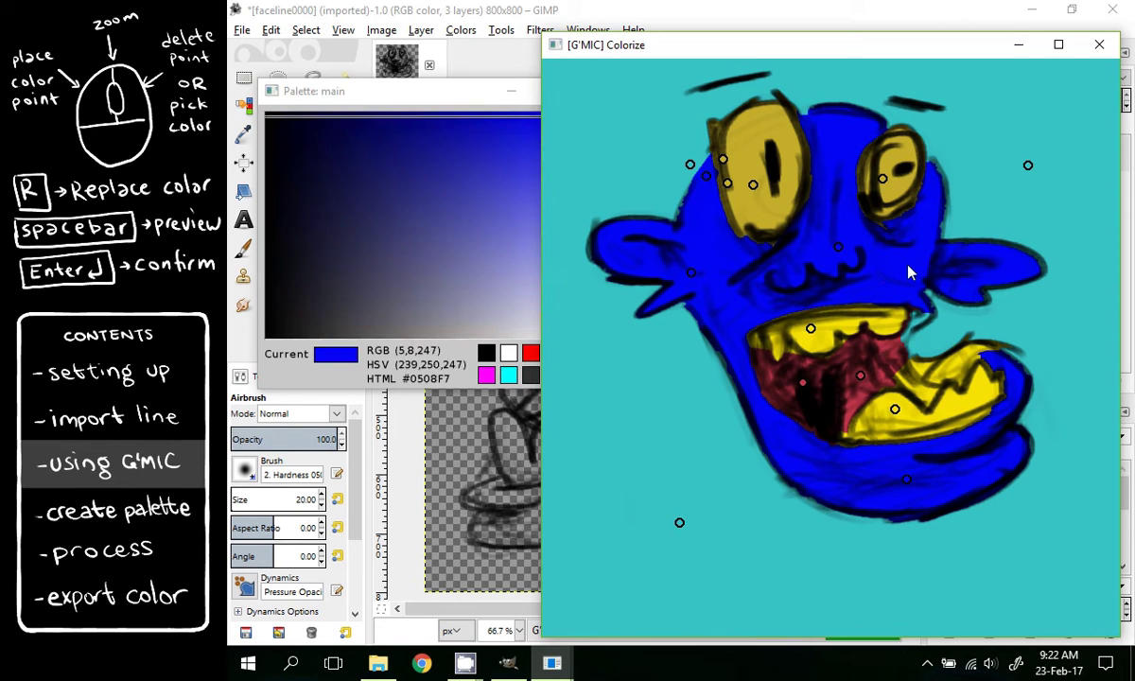
left_click(894, 351)
left_click(955, 361)
key("space")
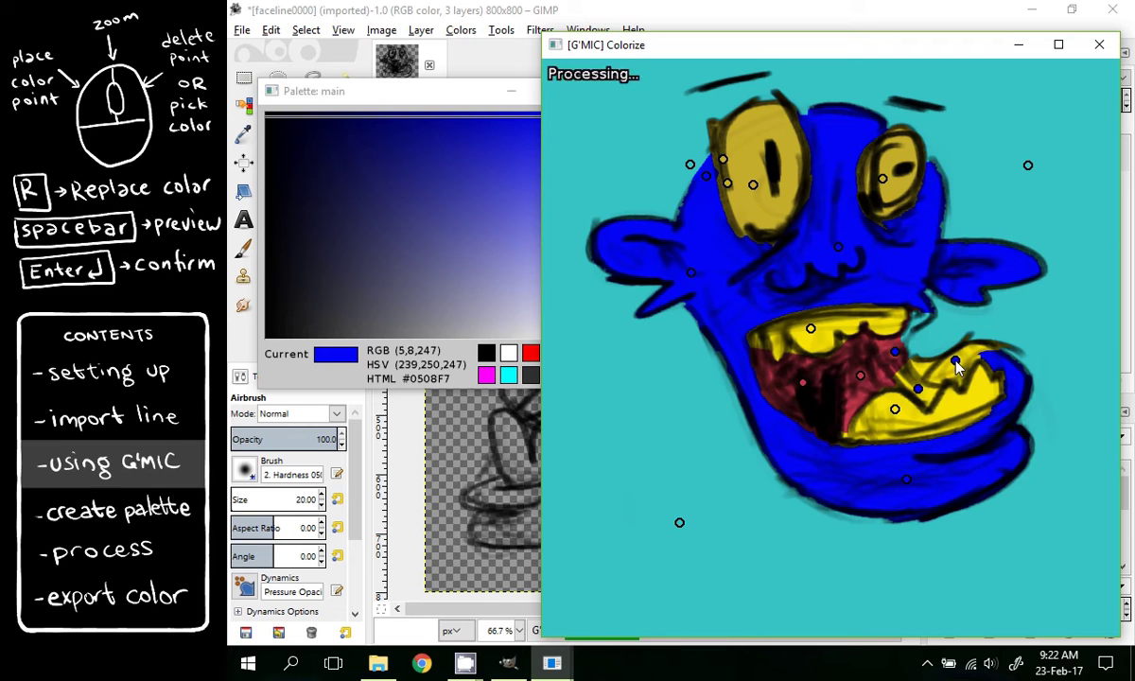
Add red points inside the mouth and a yellow point on the teeth, then apply
right_click(827, 345)
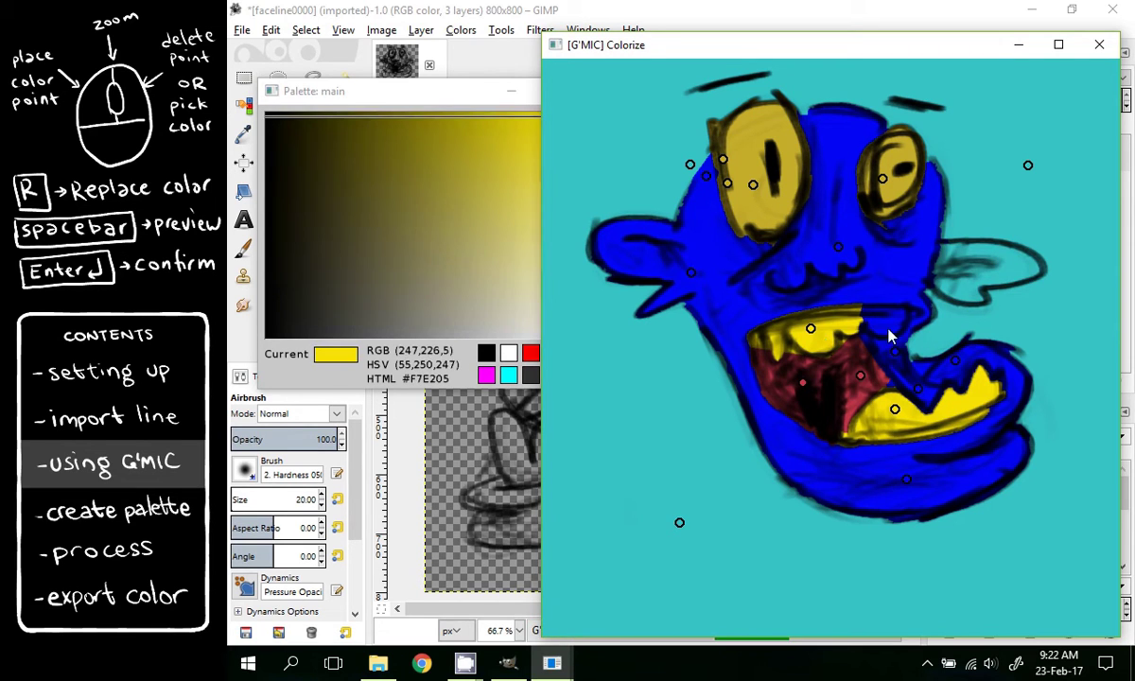
key("space")
right_click(798, 324)
left_click(758, 348)
left_click(791, 357)
right_click(810, 328)
left_click(777, 337)
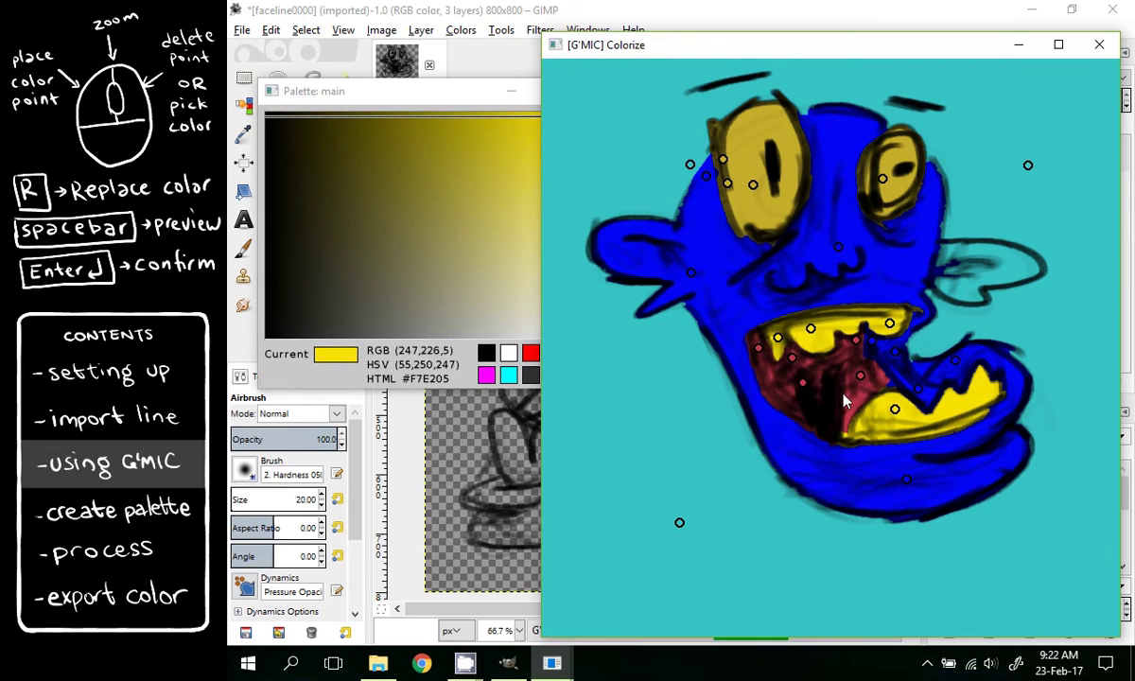
right_click(844, 401)
right_click(919, 372)
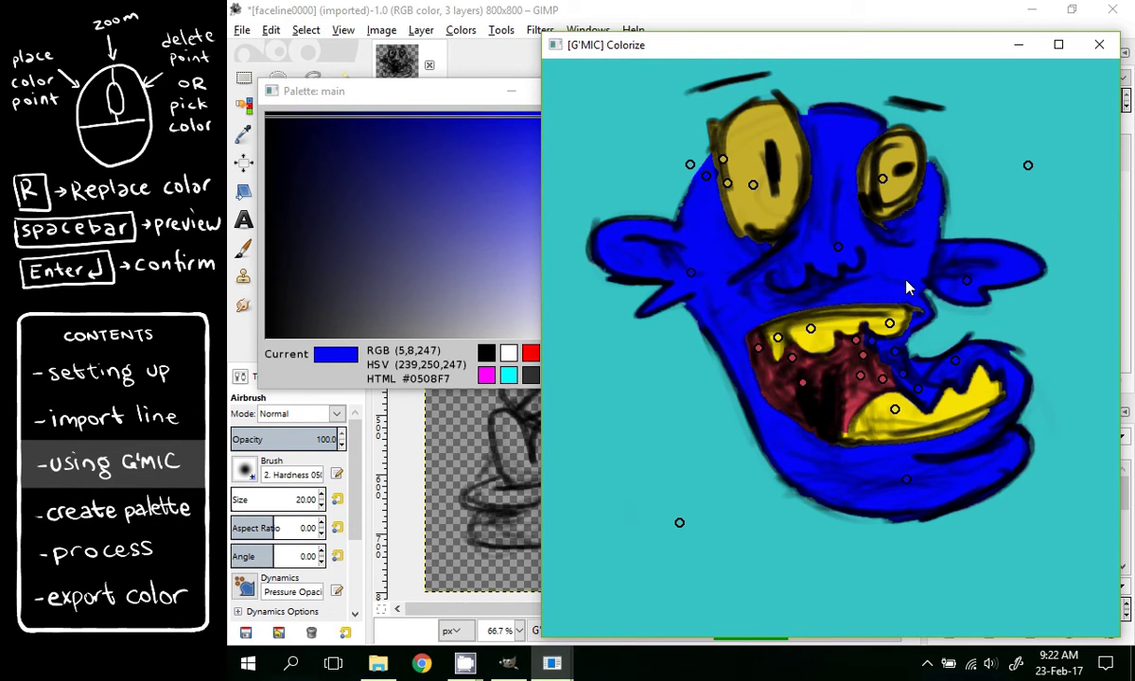
key("Return")
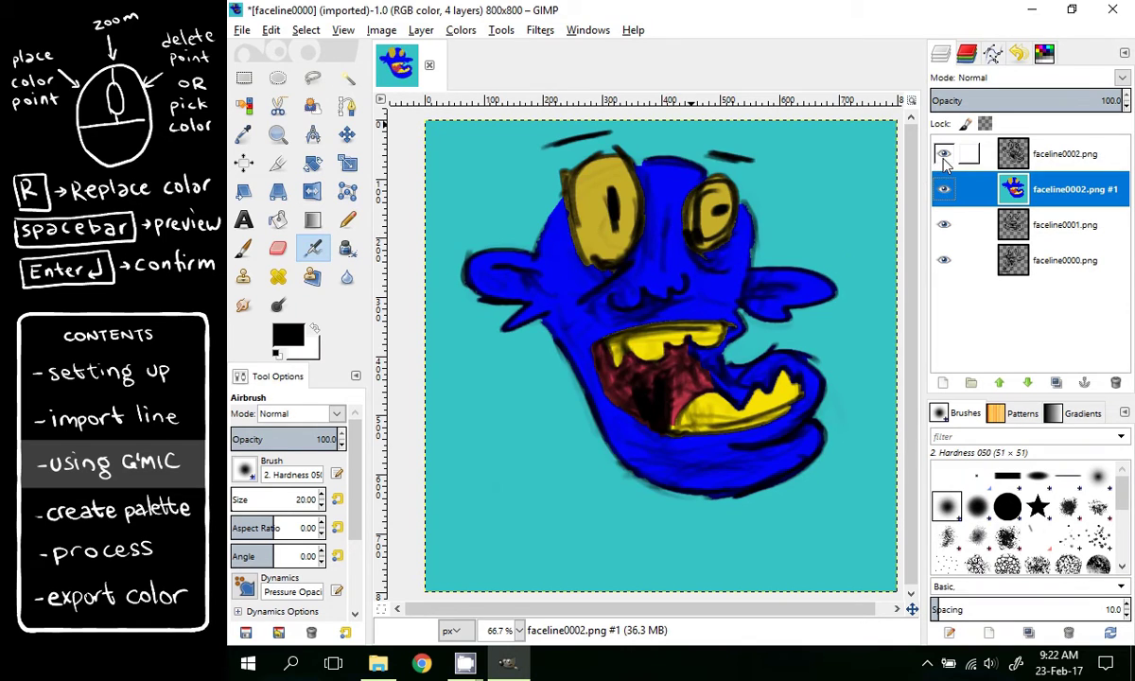
Toggle the faceline0002.png line art to check colours and browse blend modes without changing them
left_click(943, 154)
left_click(944, 154)
left_click(1013, 154)
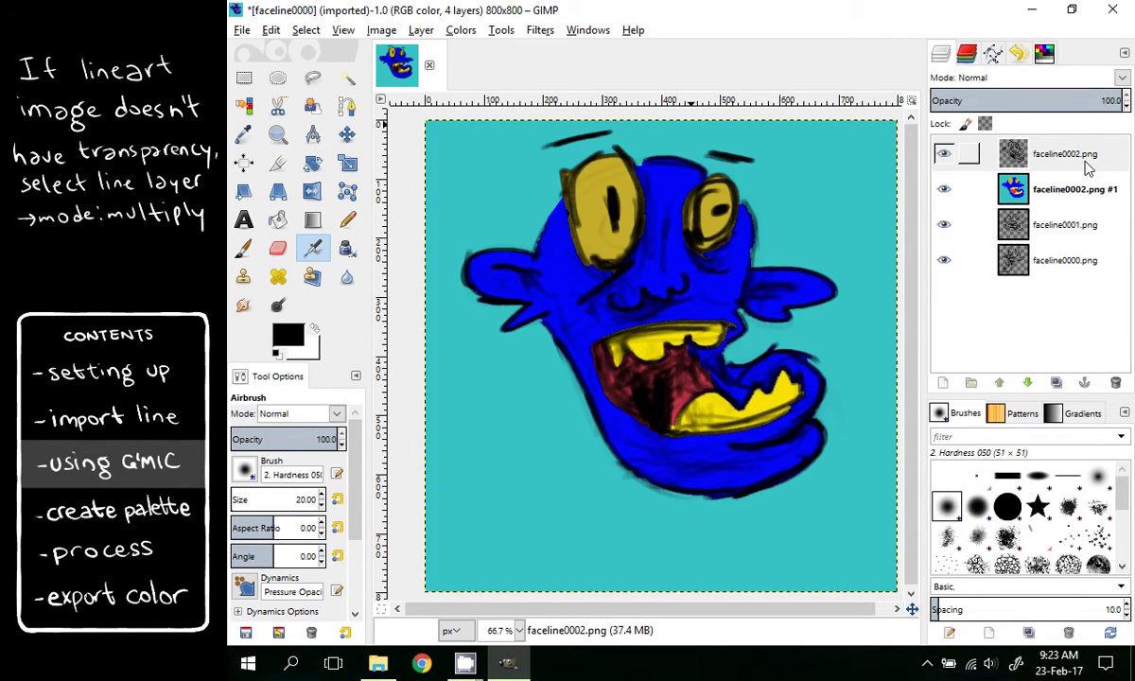
left_click(1123, 78)
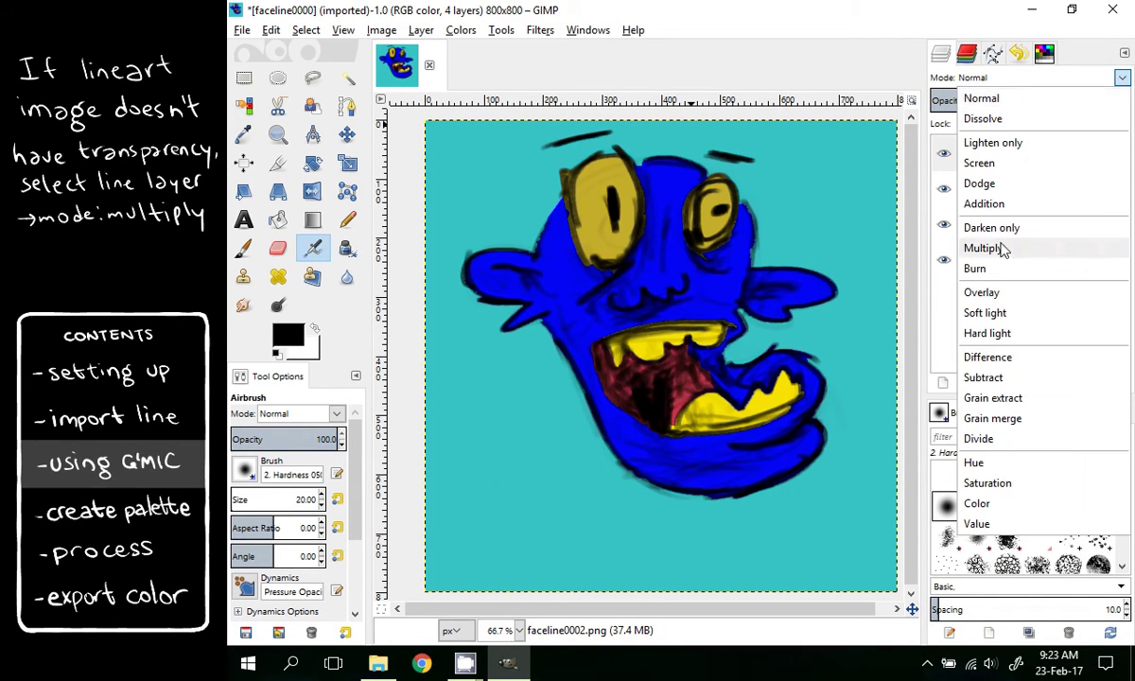
left_click(913, 8)
Flick the faceline0002.png line art on and off to spot errors, then delete that layer
left_click(944, 156)
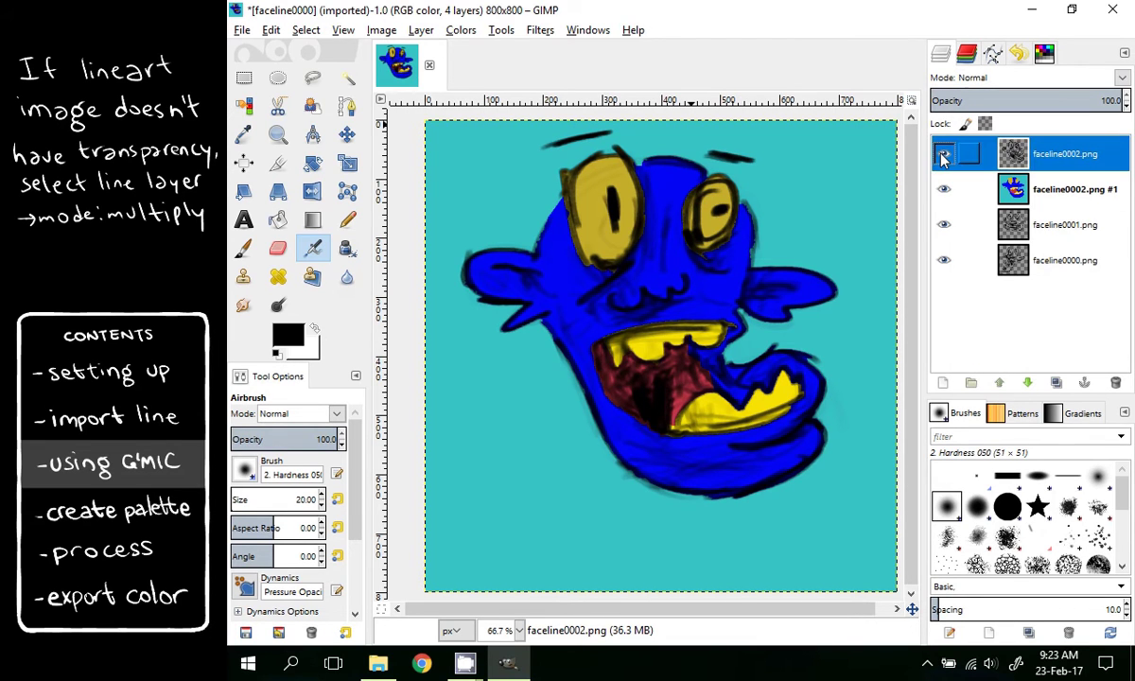
left_click(944, 156)
left_click(944, 156)
left_click(944, 156)
left_click(944, 156)
left_click(944, 156)
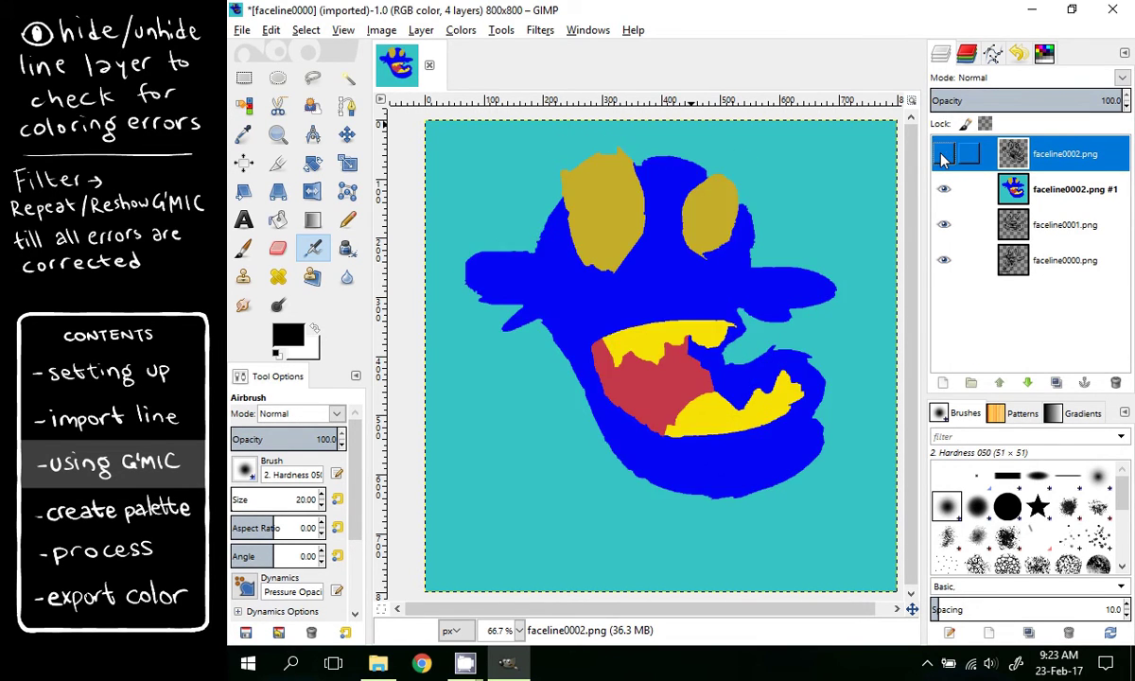
left_click(943, 156)
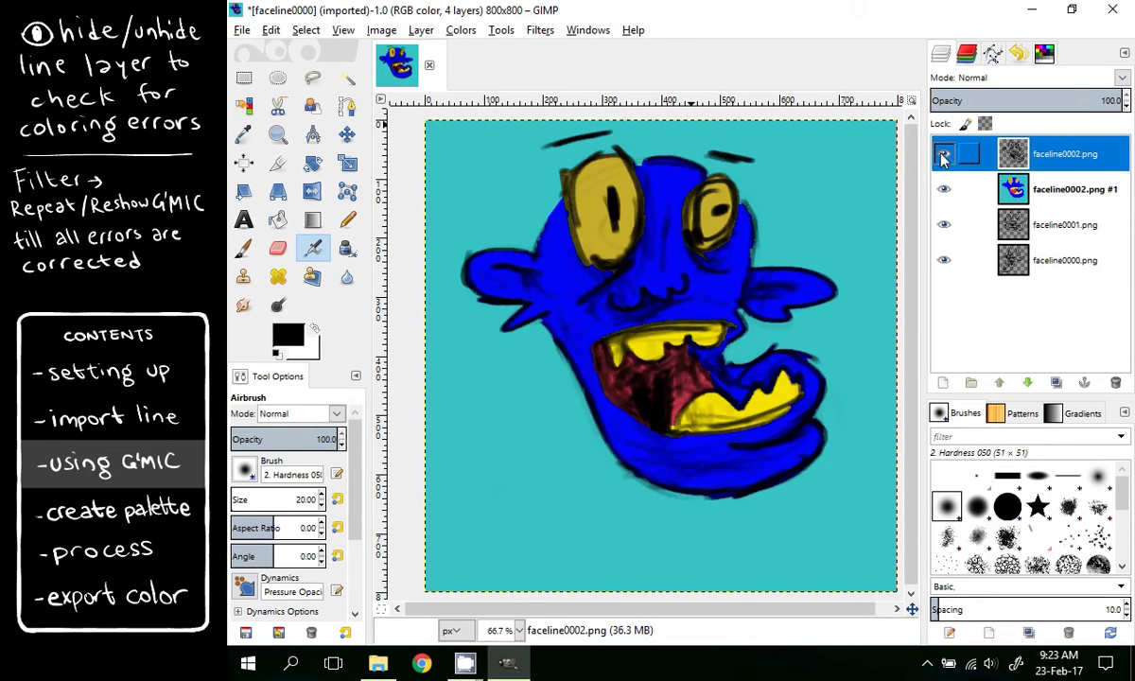
left_click(1115, 382)
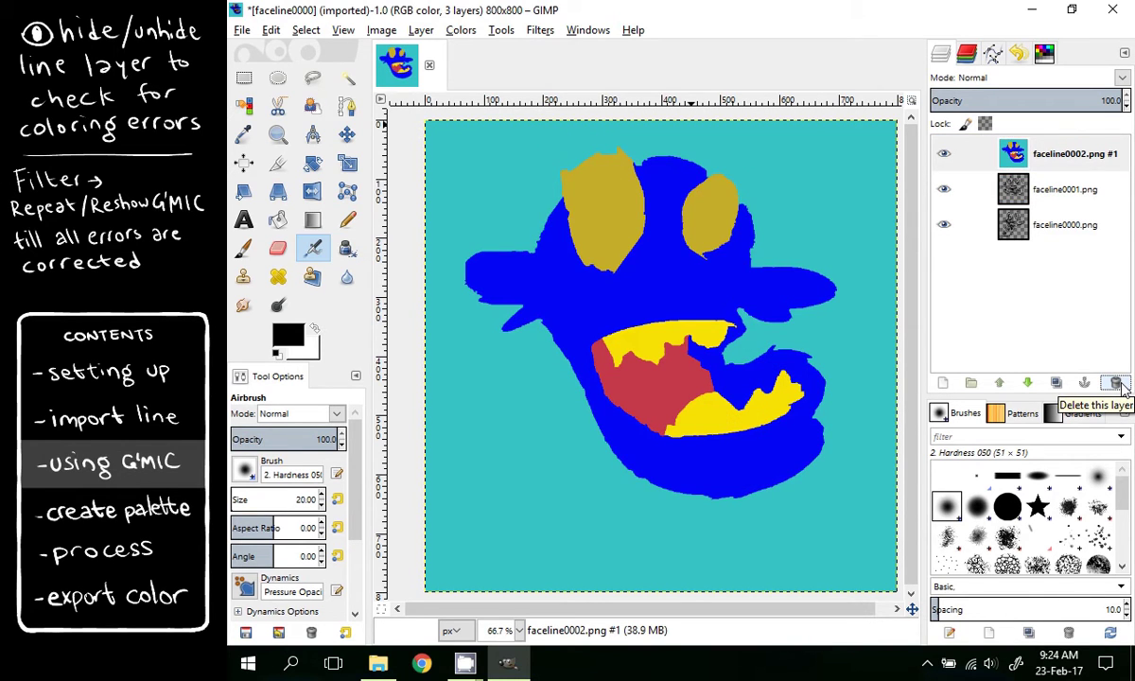
Open the Palettes dialog from the Windows menu and create a new empty palette
left_click(585, 30)
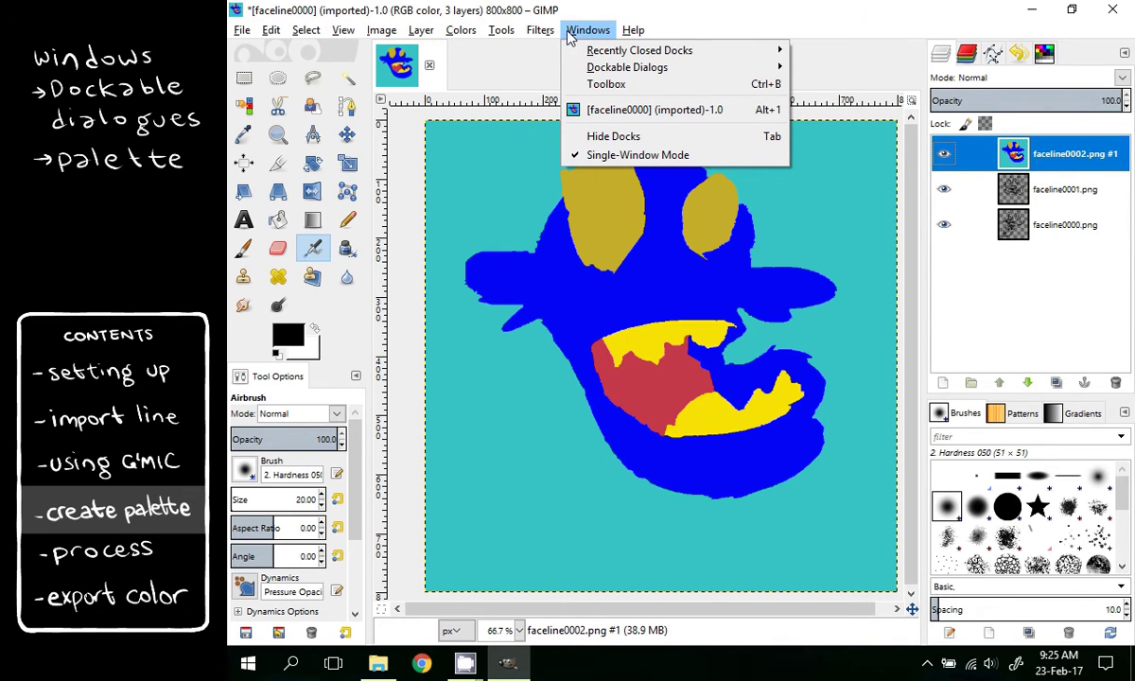
left_click(571, 36)
left_click(574, 36)
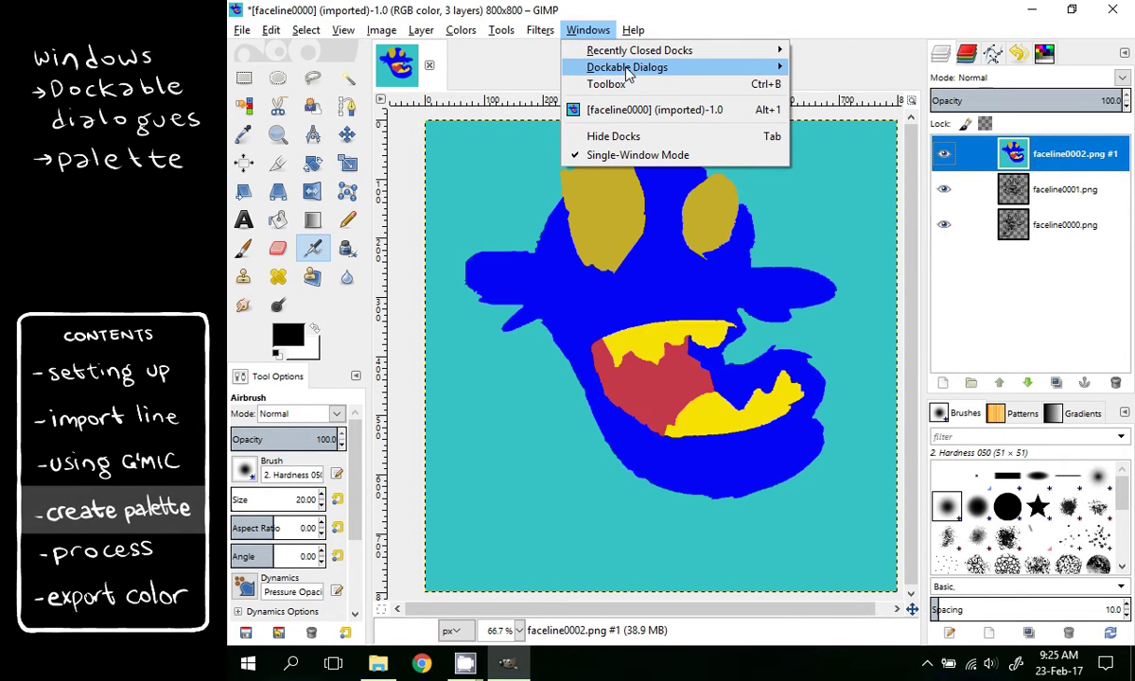
mouse_move(709, 68)
left_click(835, 440)
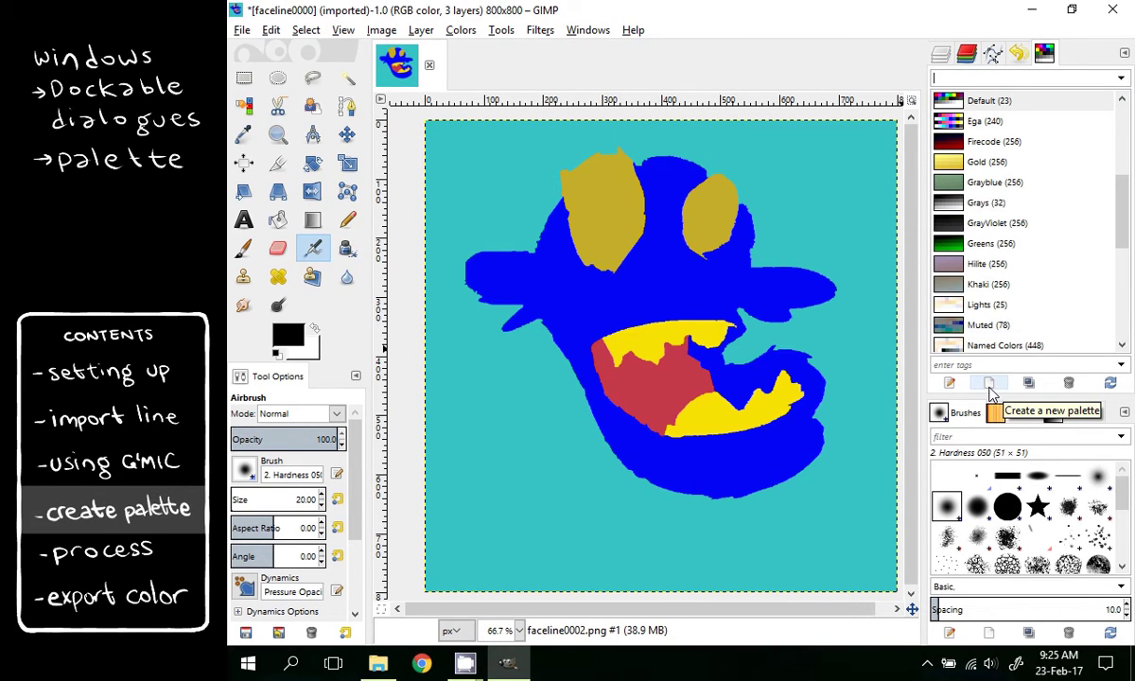
left_click(989, 388)
Sample the blue, olive, yellow, red and teal colours from the drawing into the new palette
left_click(313, 77)
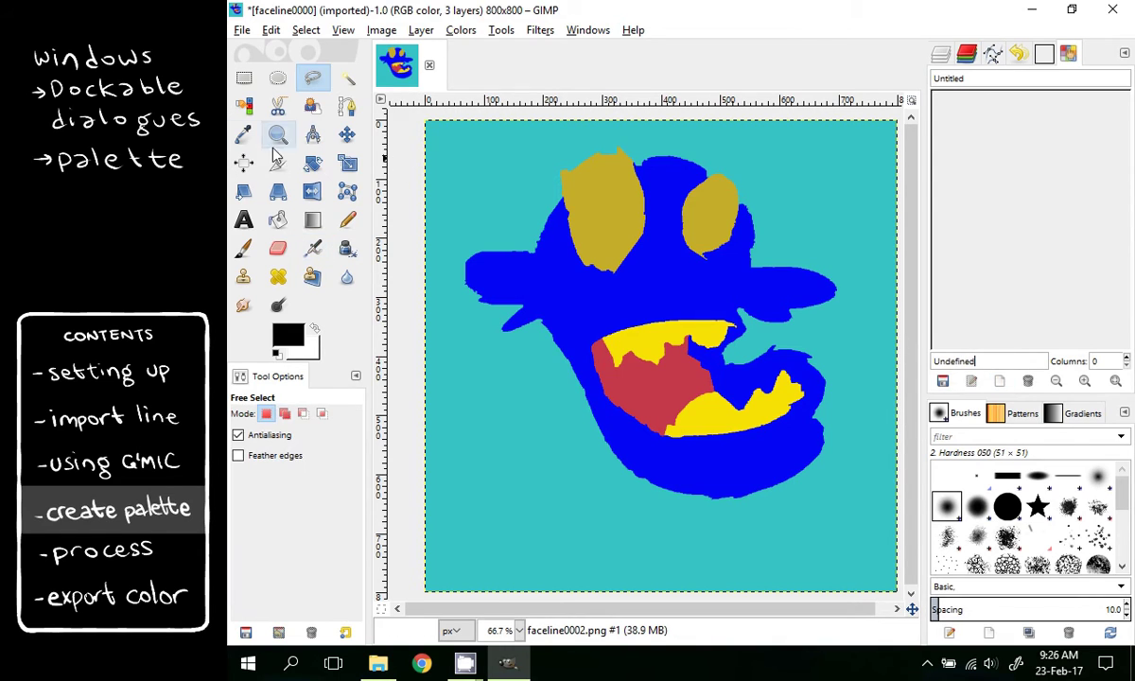
left_click(244, 138)
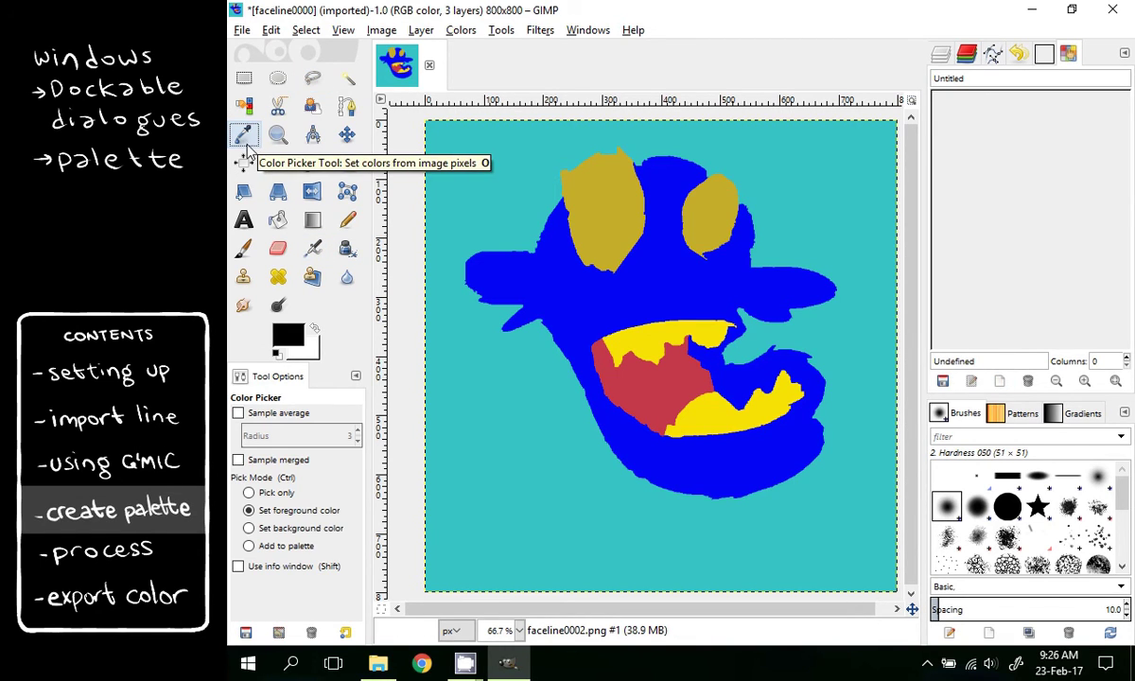
left_click(661, 260)
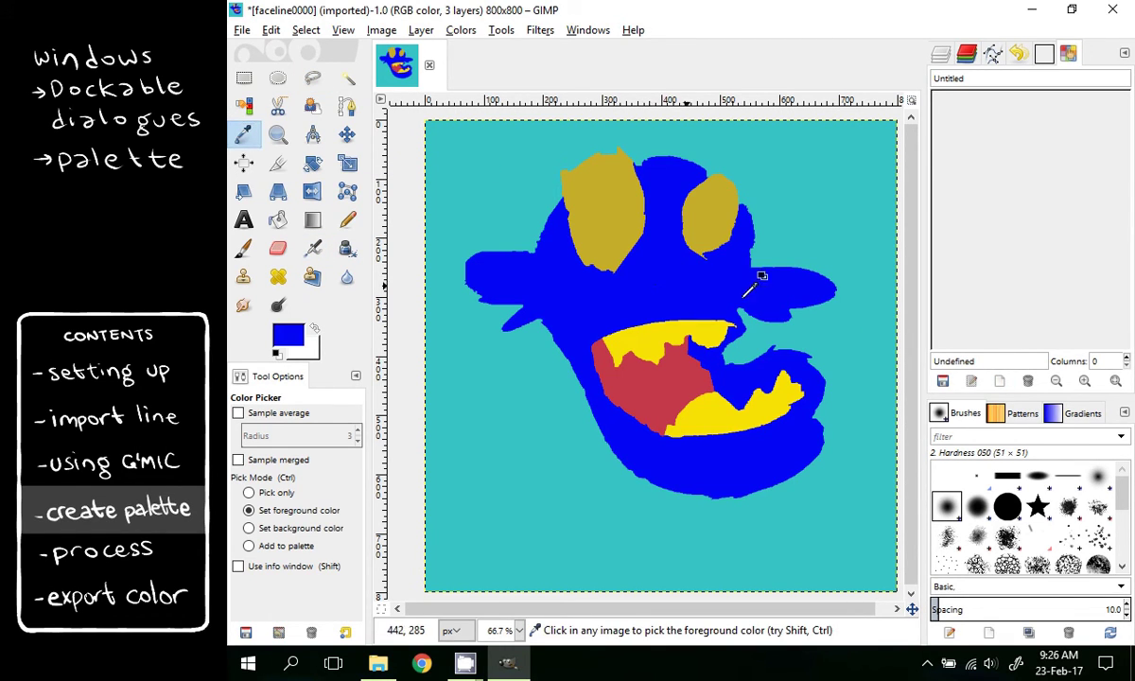
left_click(999, 381)
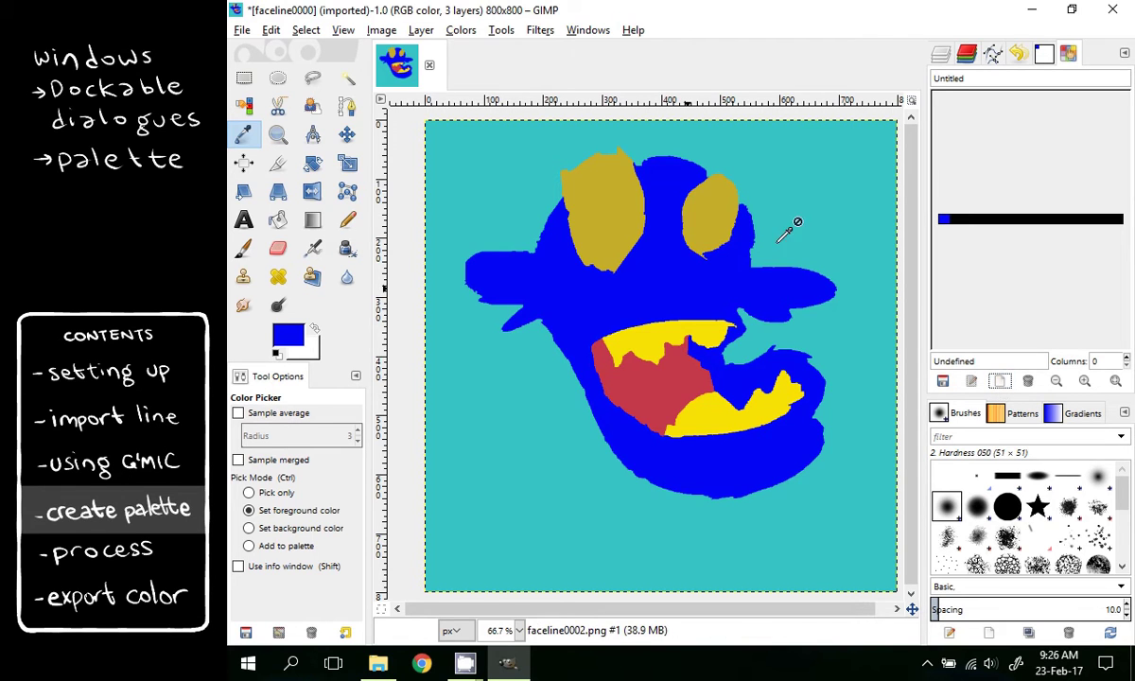
left_click(724, 227)
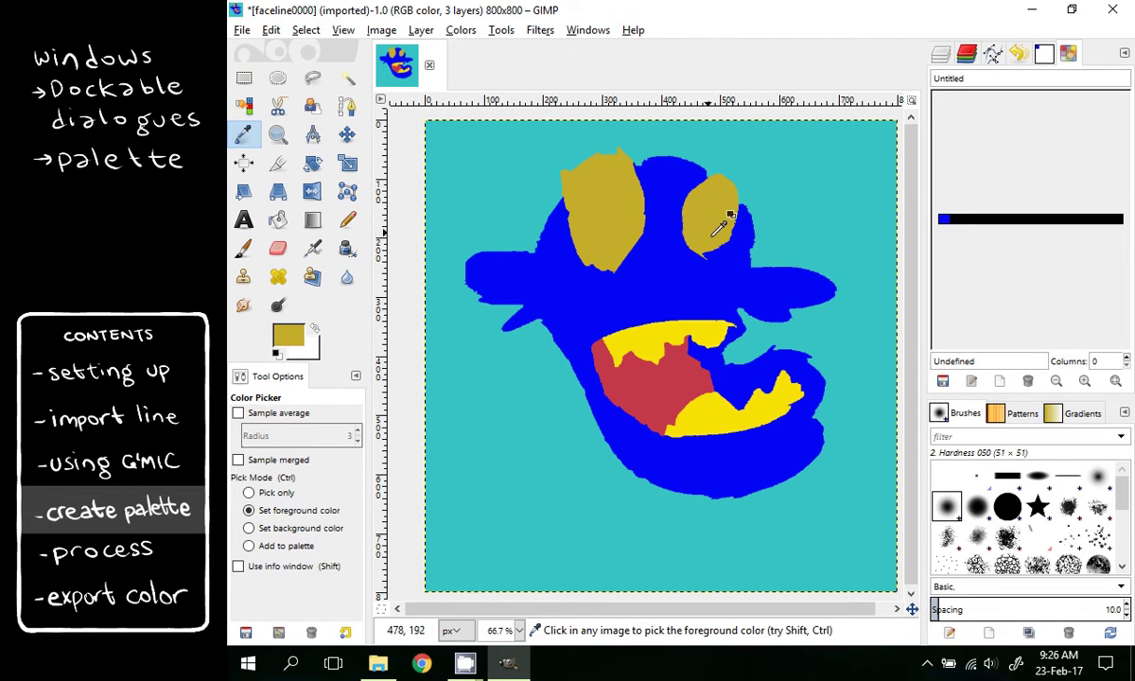
left_click(999, 381)
left_click(671, 334)
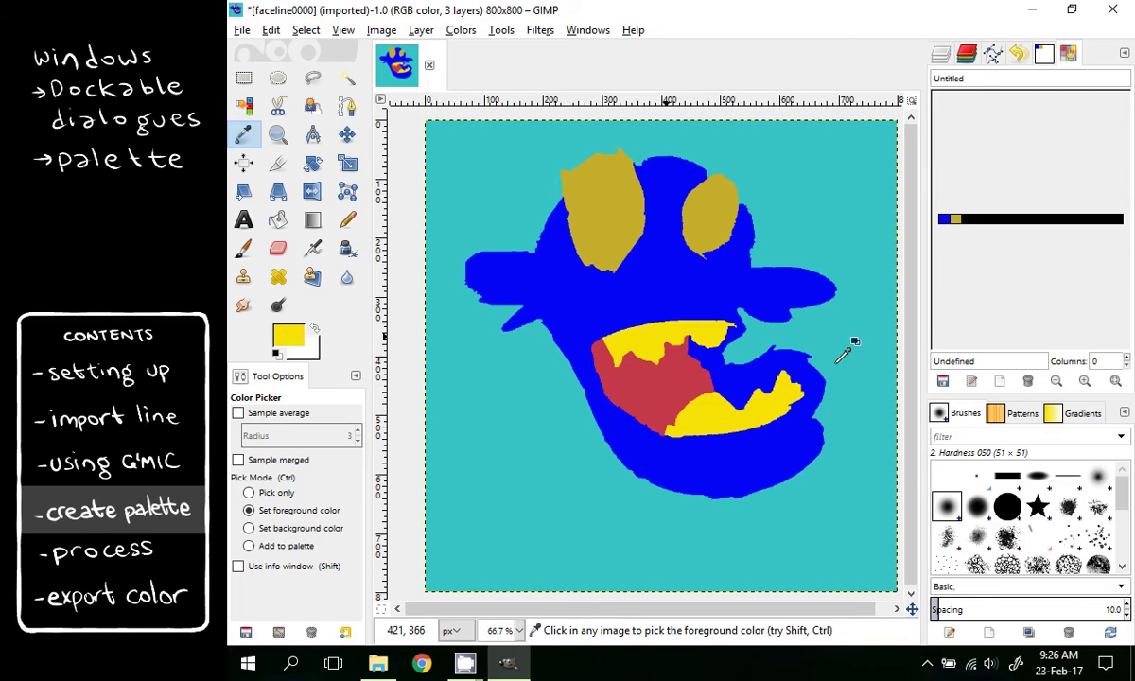
left_click(999, 381)
left_click(690, 382)
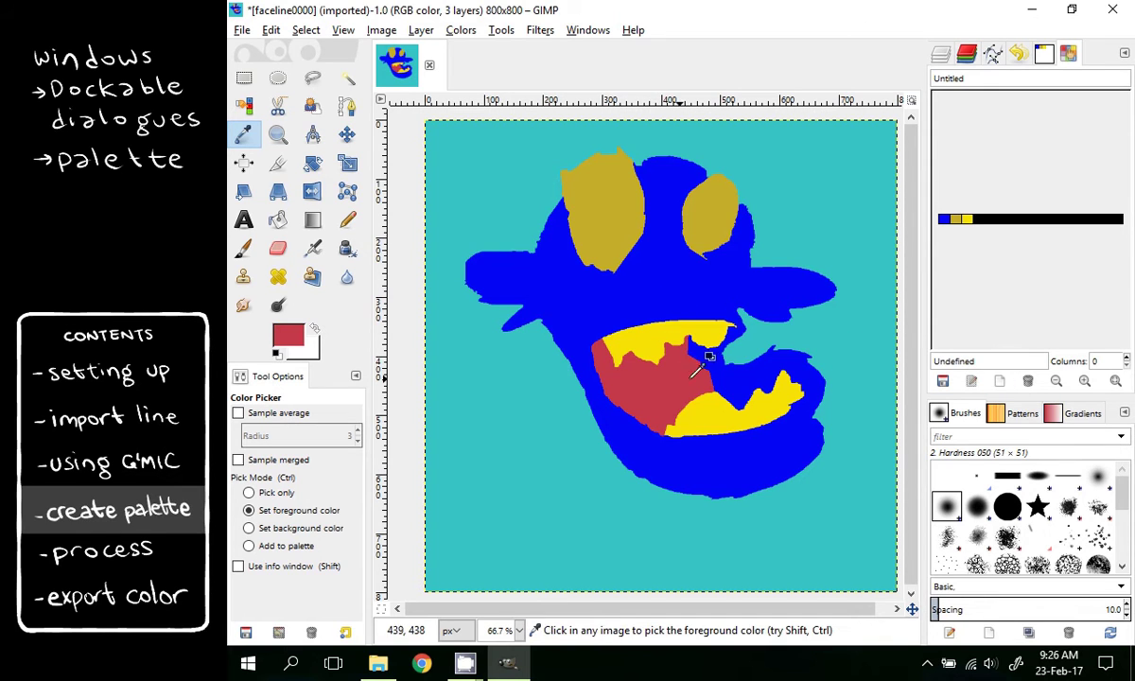
left_click(999, 381)
left_click(879, 332)
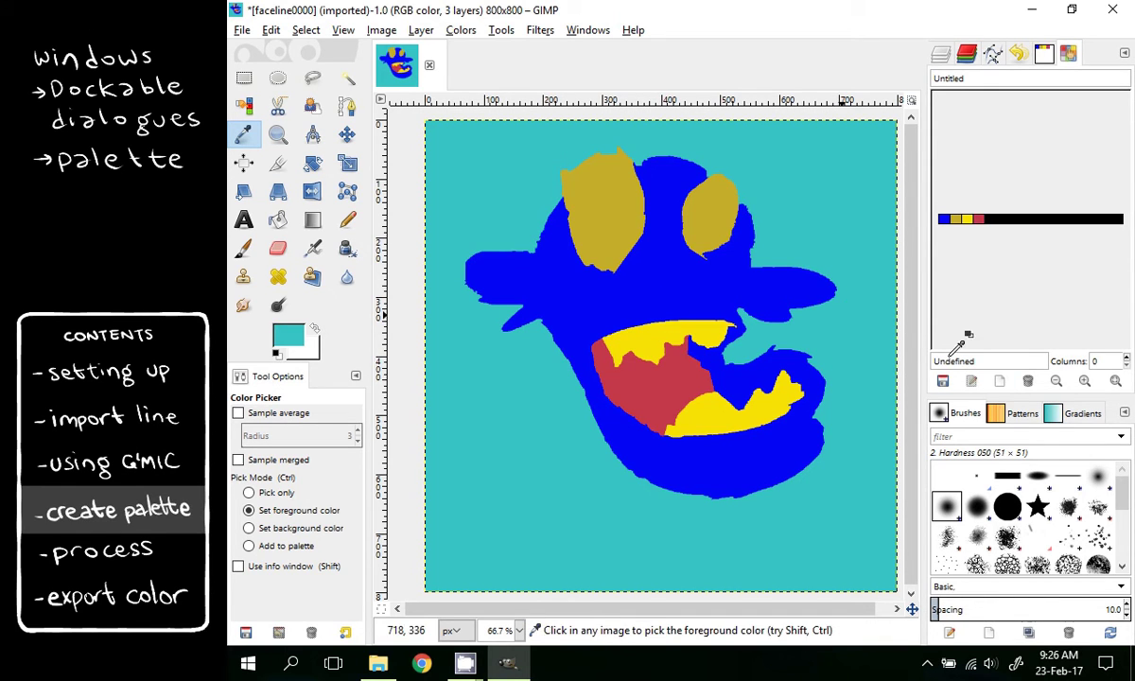
left_click(1000, 381)
Set the palette to 2 columns and rename it to 'face'
left_click(1125, 357)
left_click(1125, 357)
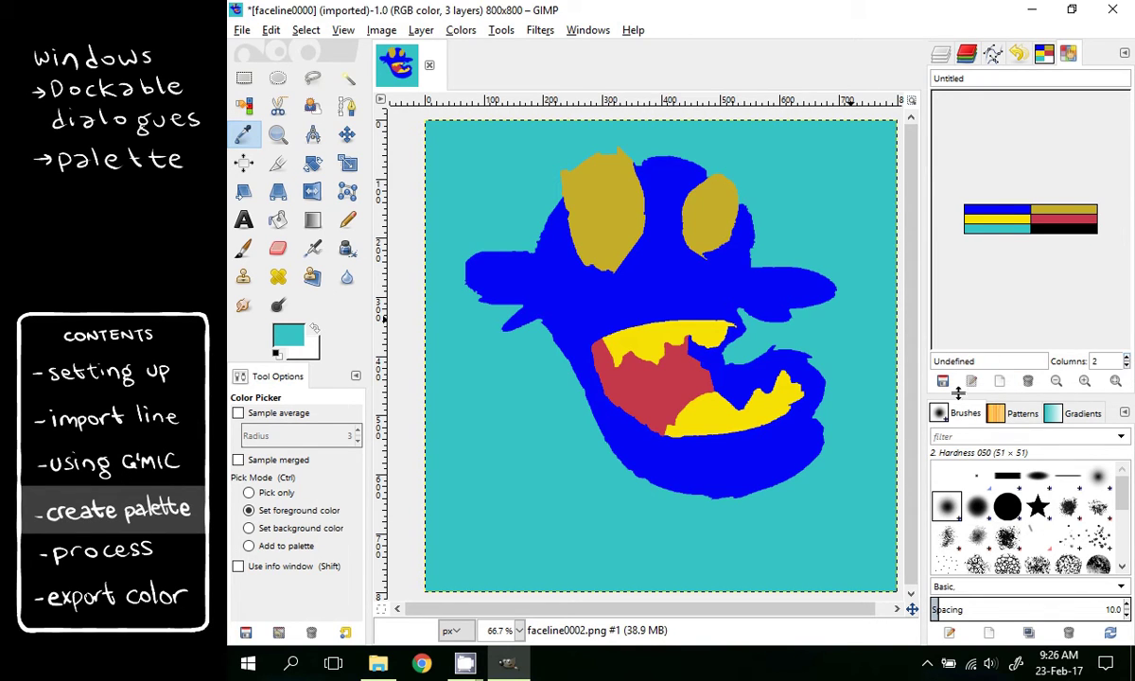
key("a")
double_click(984, 76)
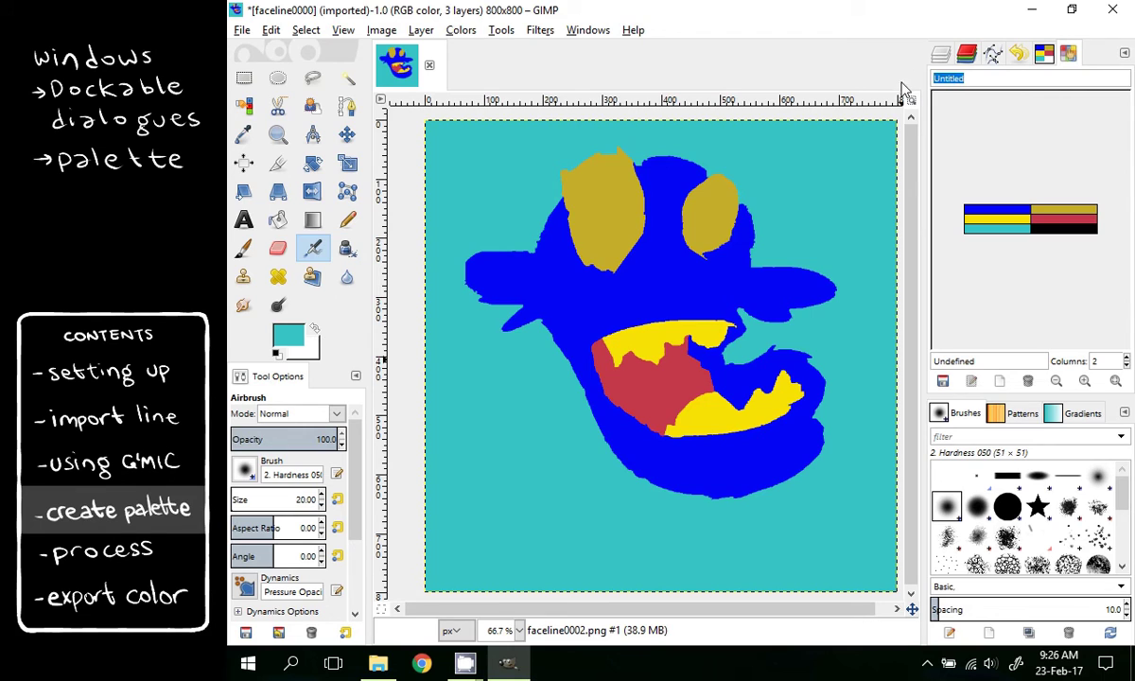
type("face")
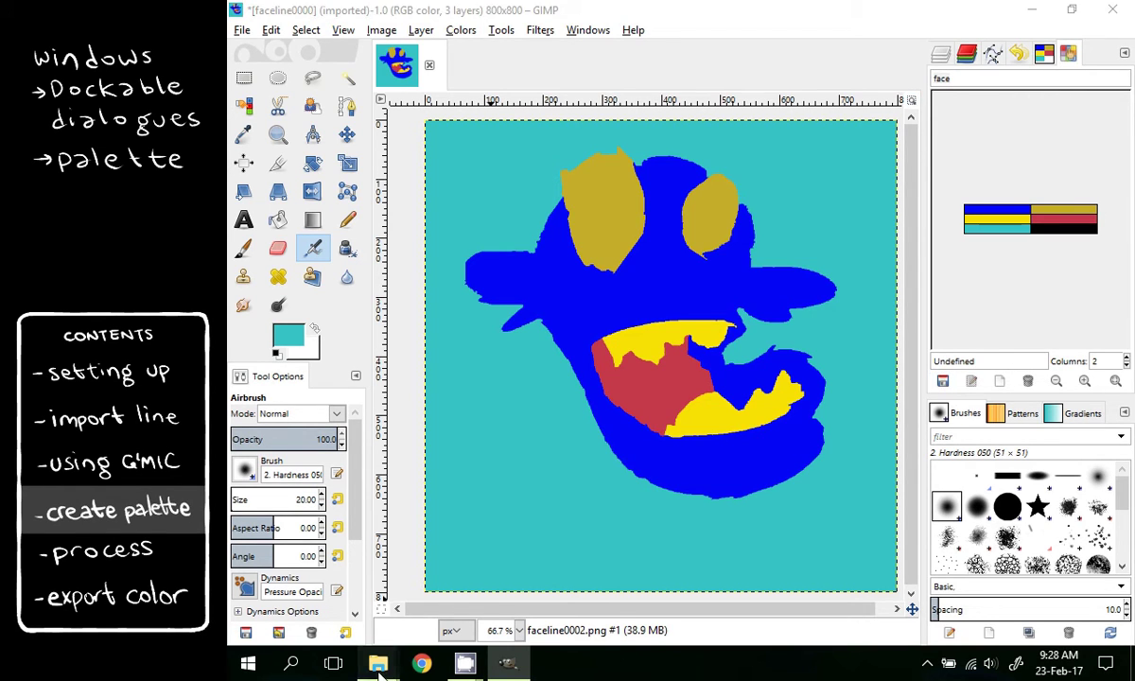
Cut Untitled.gpl from the palettes folder and paste it into the 01lines folder
mouse_move(377, 663)
left_click(474, 590)
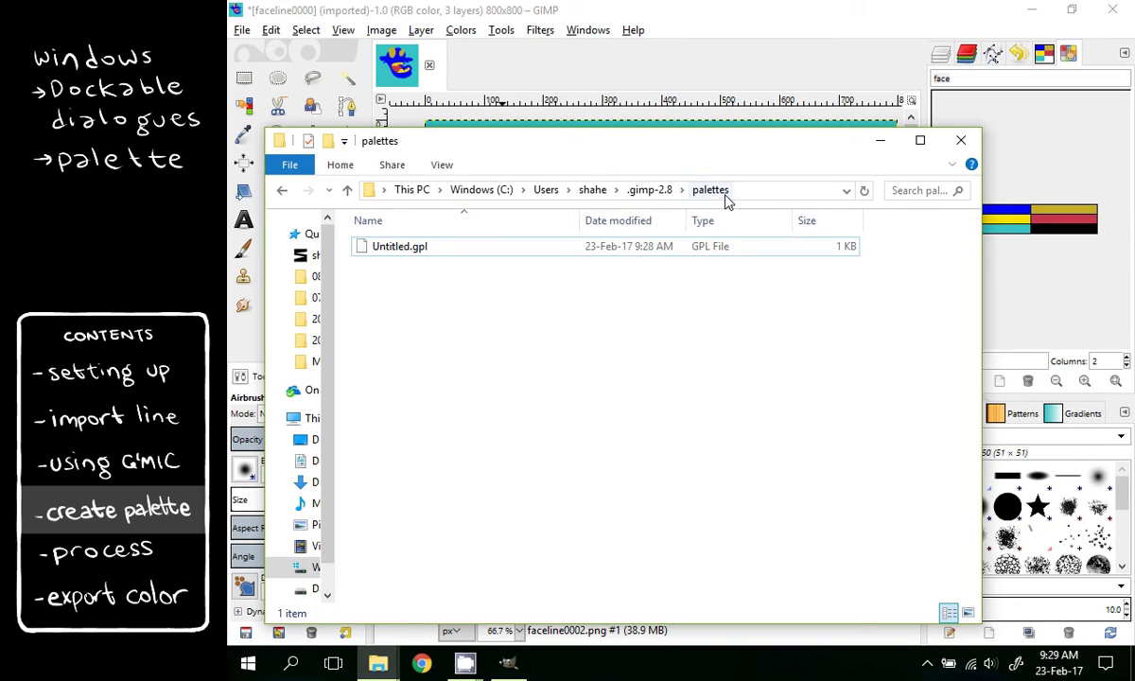
left_click_drag(519, 339, 399, 241)
key("ctrl+x")
key("alt+Tab")
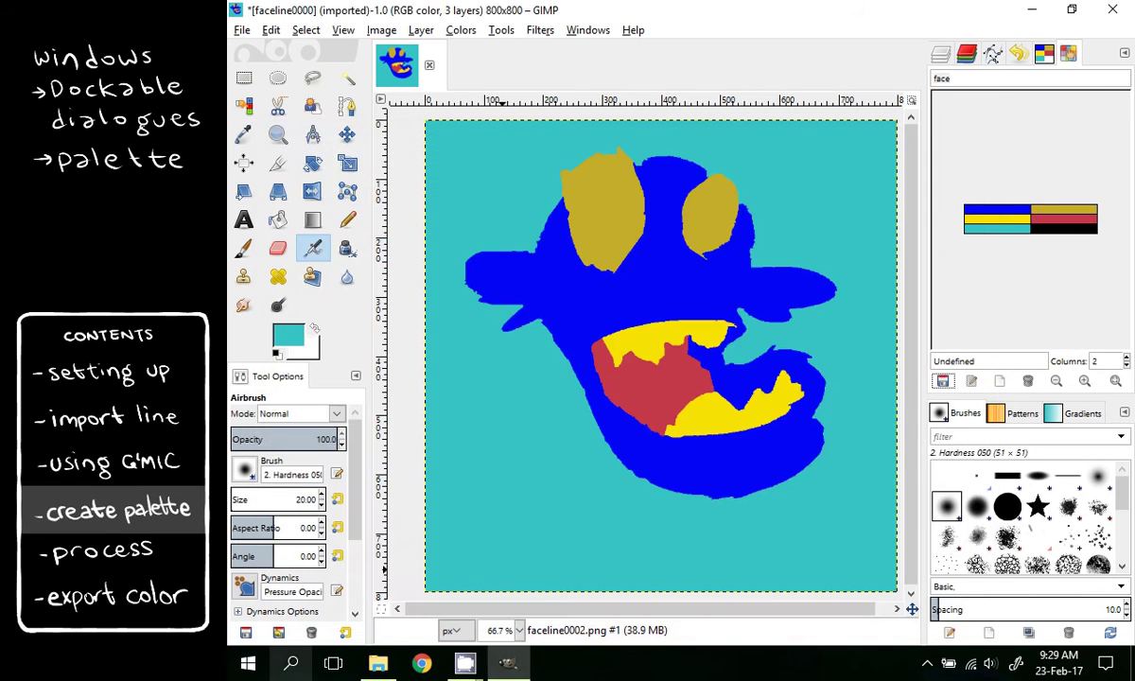
key("ctrl+v")
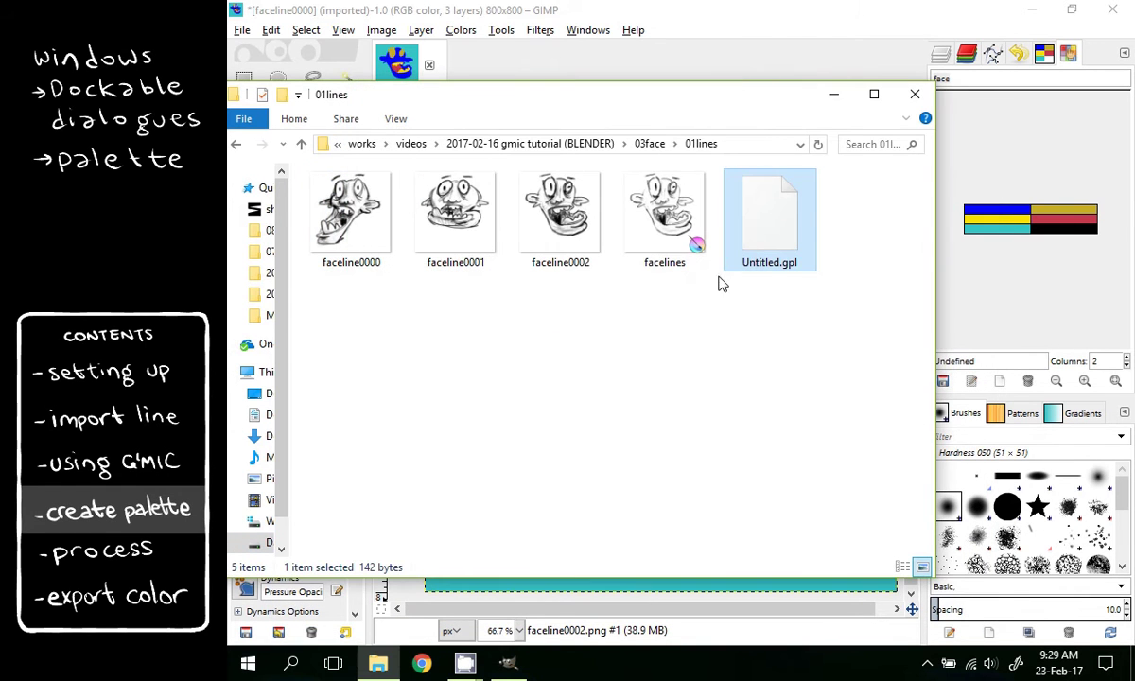
key("F2")
Rename the palette file to face, then reopen G'MIC Colorize for the faceline0001.png layer
type("face")
left_click(941, 58)
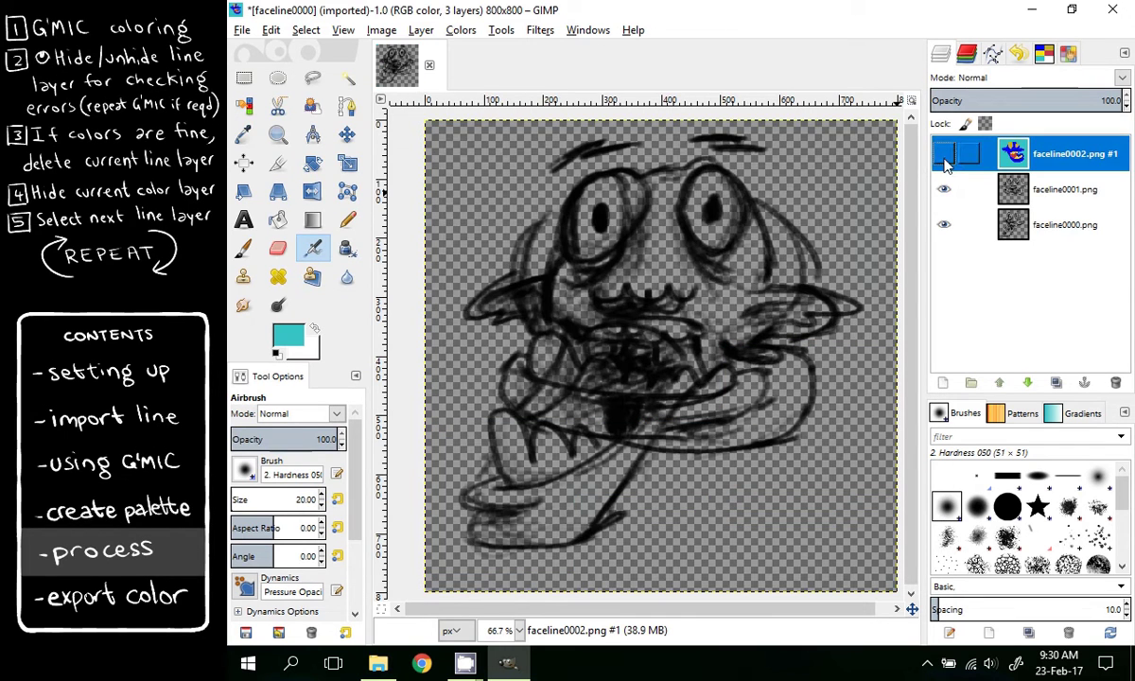
left_click(998, 183)
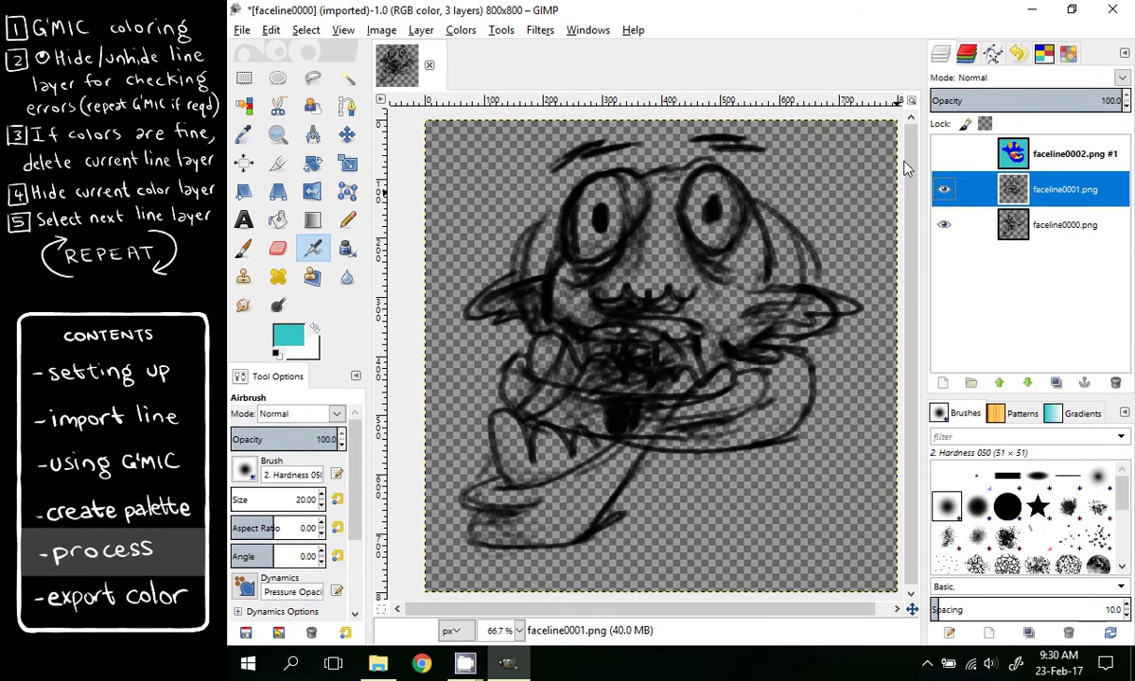
left_click(540, 30)
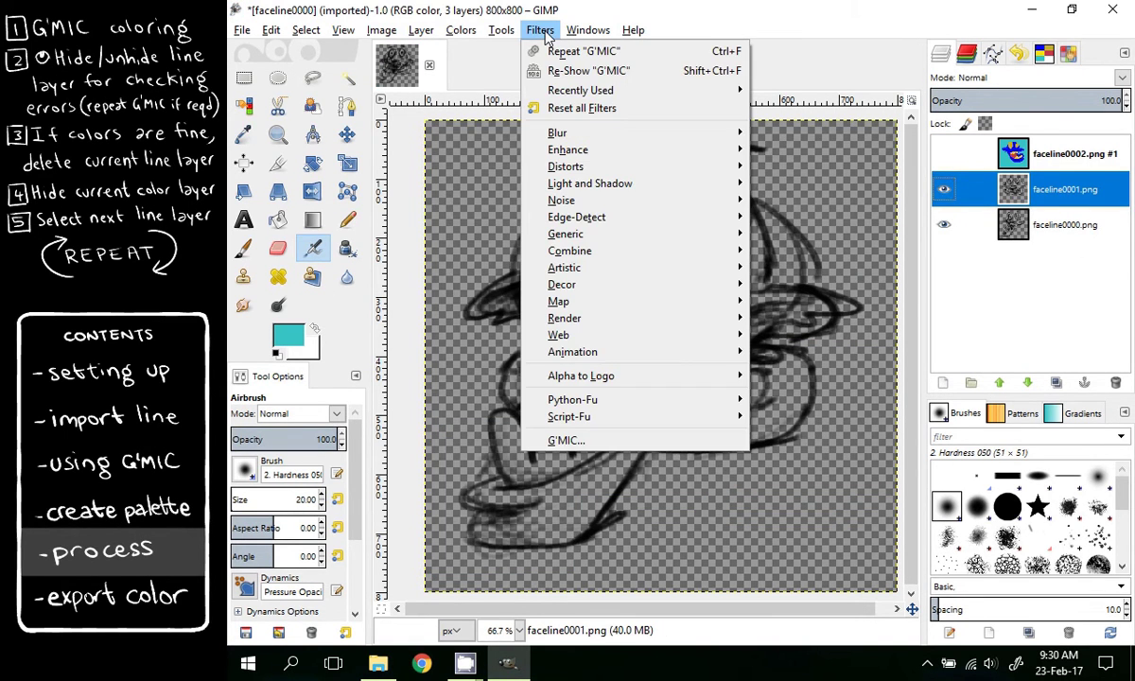
left_click(597, 71)
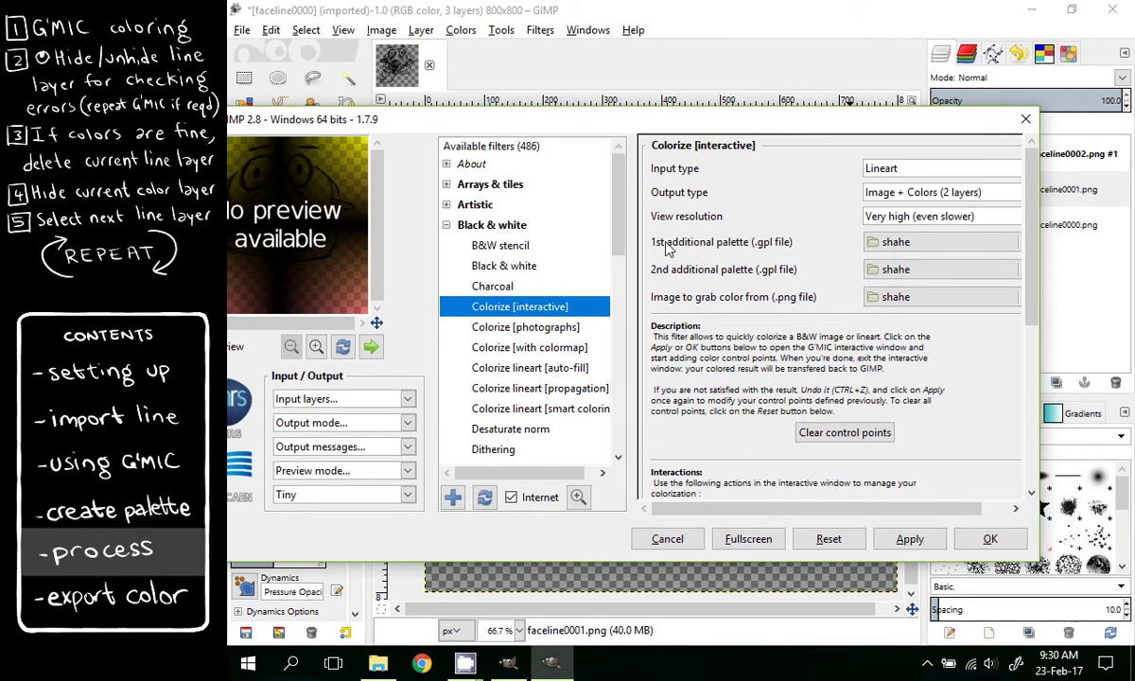
Load face.gpl from 01lines as the first additional palette and run Colorize on faceline0001
left_click(942, 247)
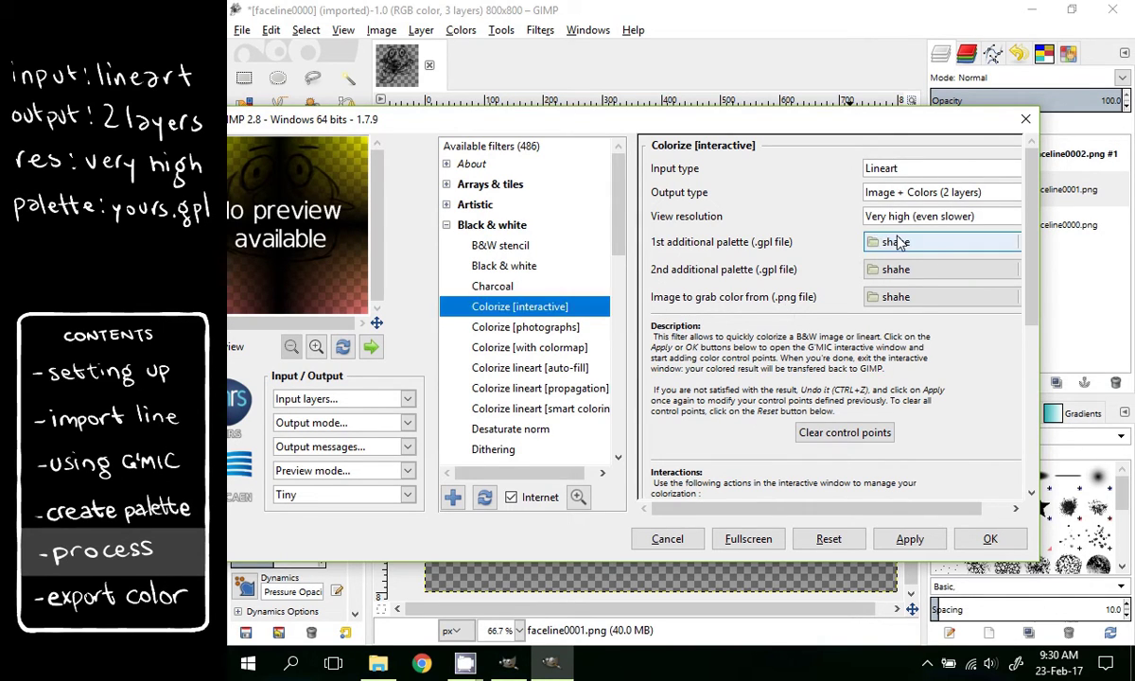
left_click(941, 248)
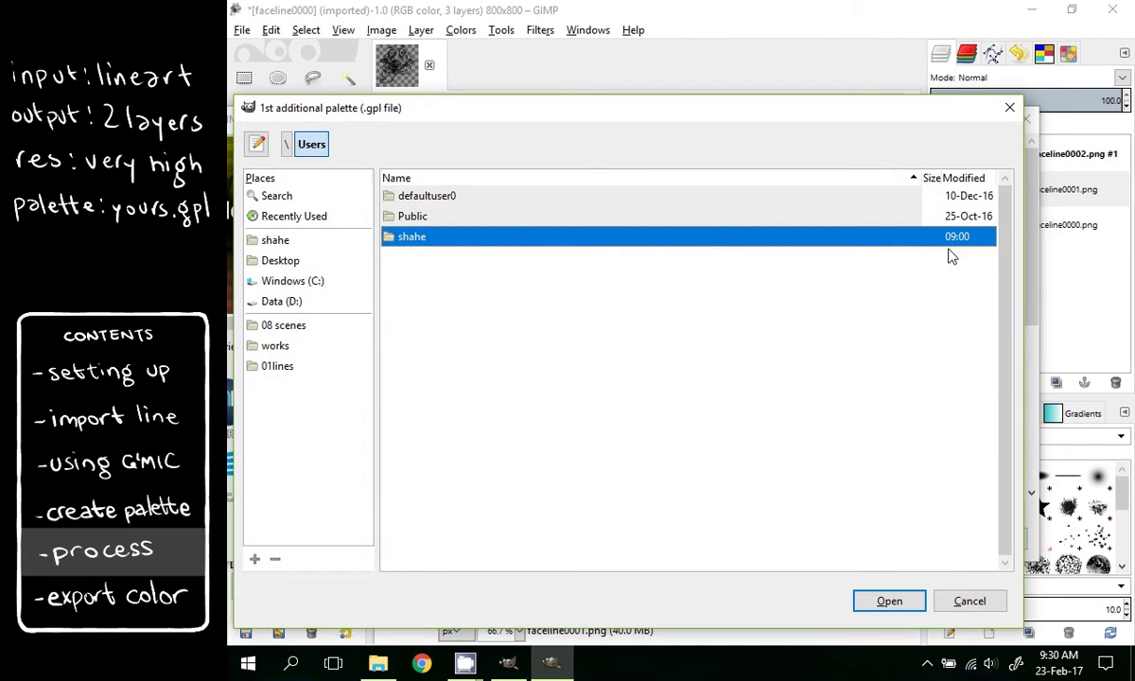
left_click(282, 366)
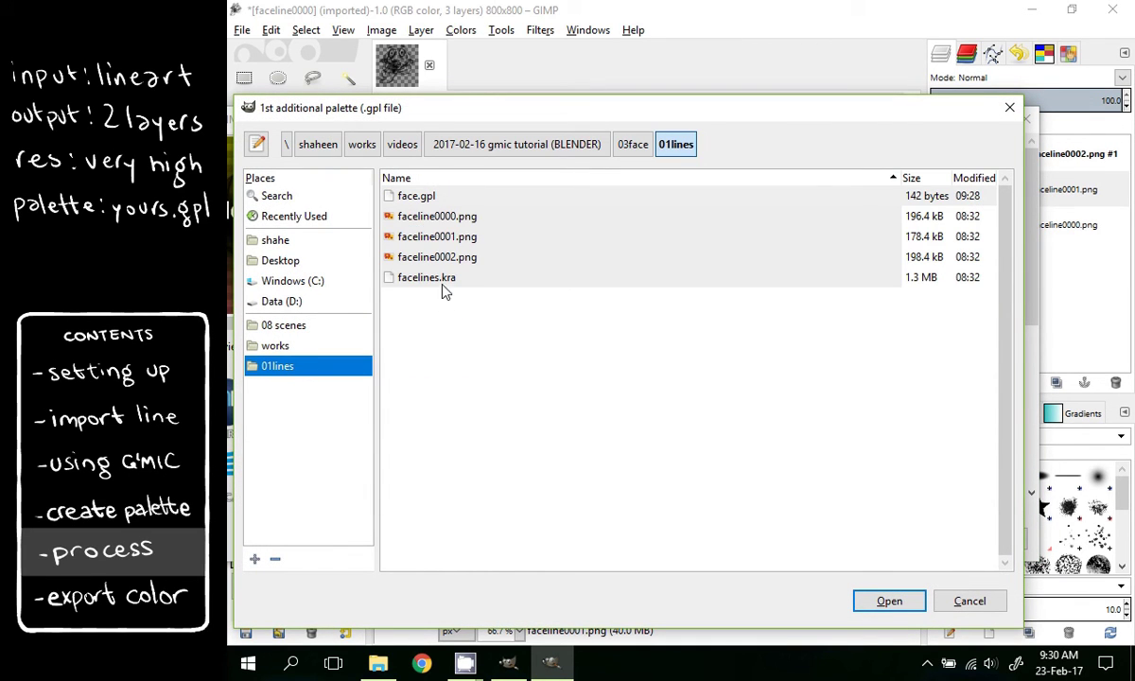
double_click(416, 195)
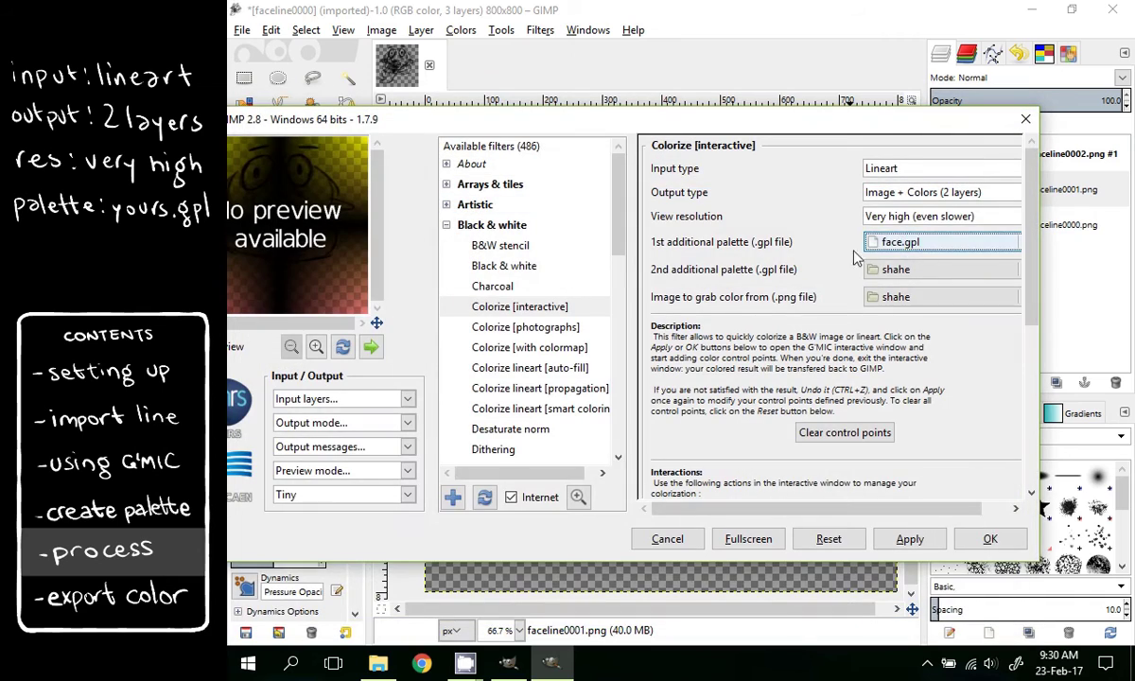
left_click(989, 539)
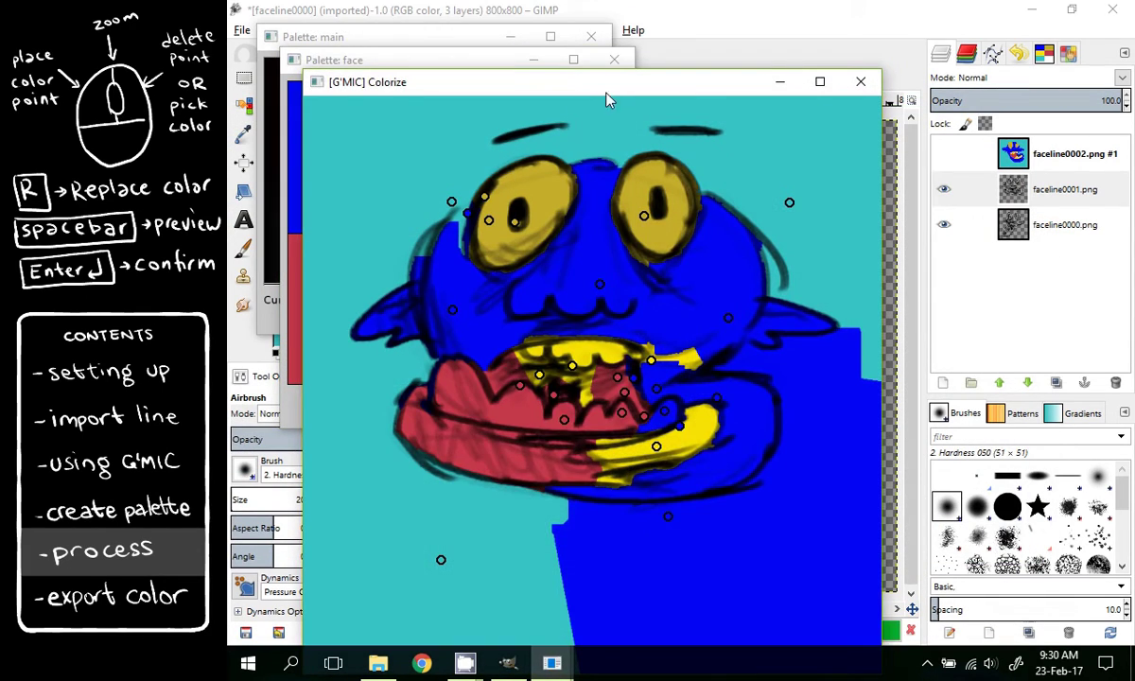
Arrange the colorize preview and face palette windows side by side
left_click_drag(608, 93, 915, 54)
left_click_drag(449, 64, 413, 300)
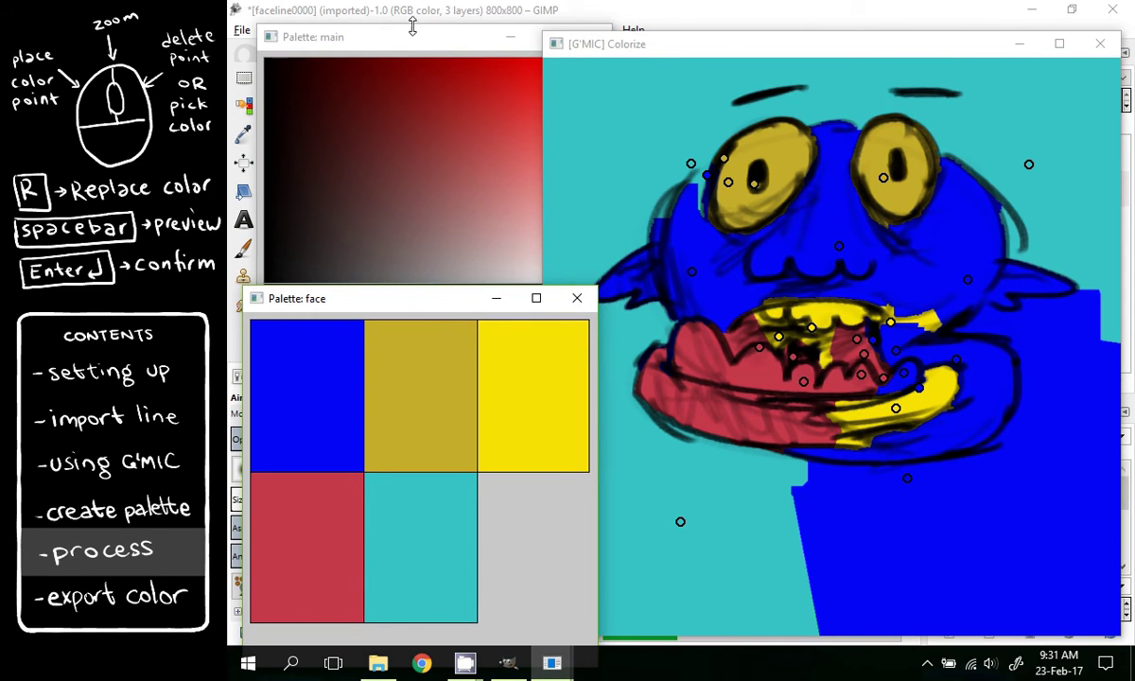
left_click(359, 37)
left_click(518, 558)
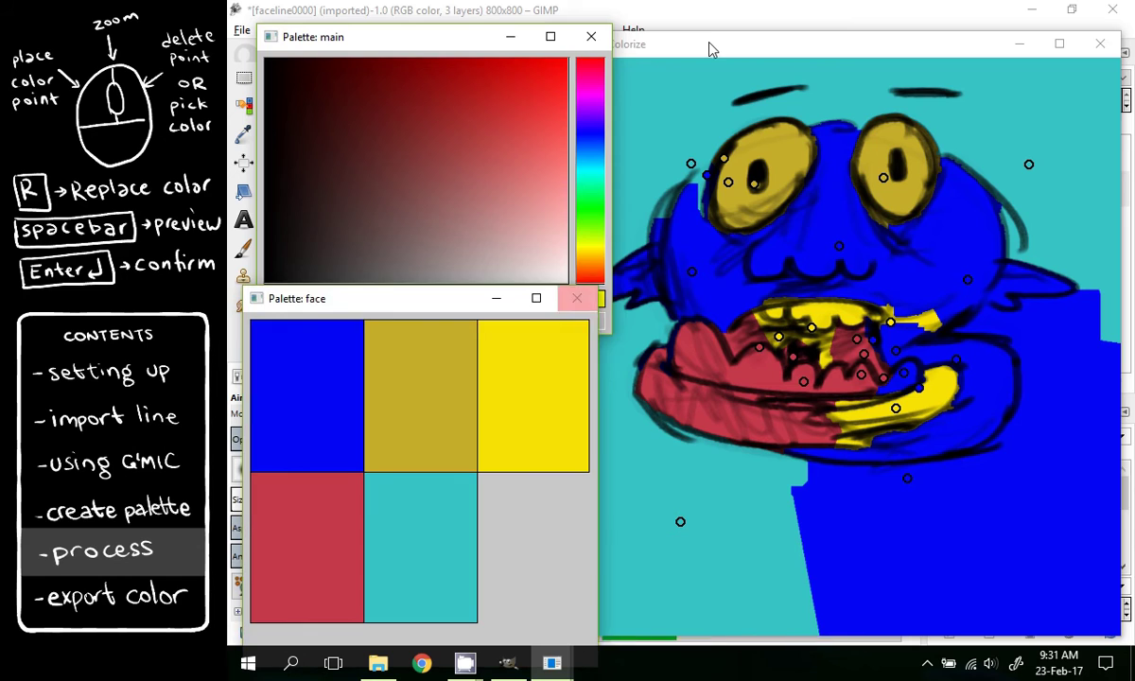
left_click(704, 43)
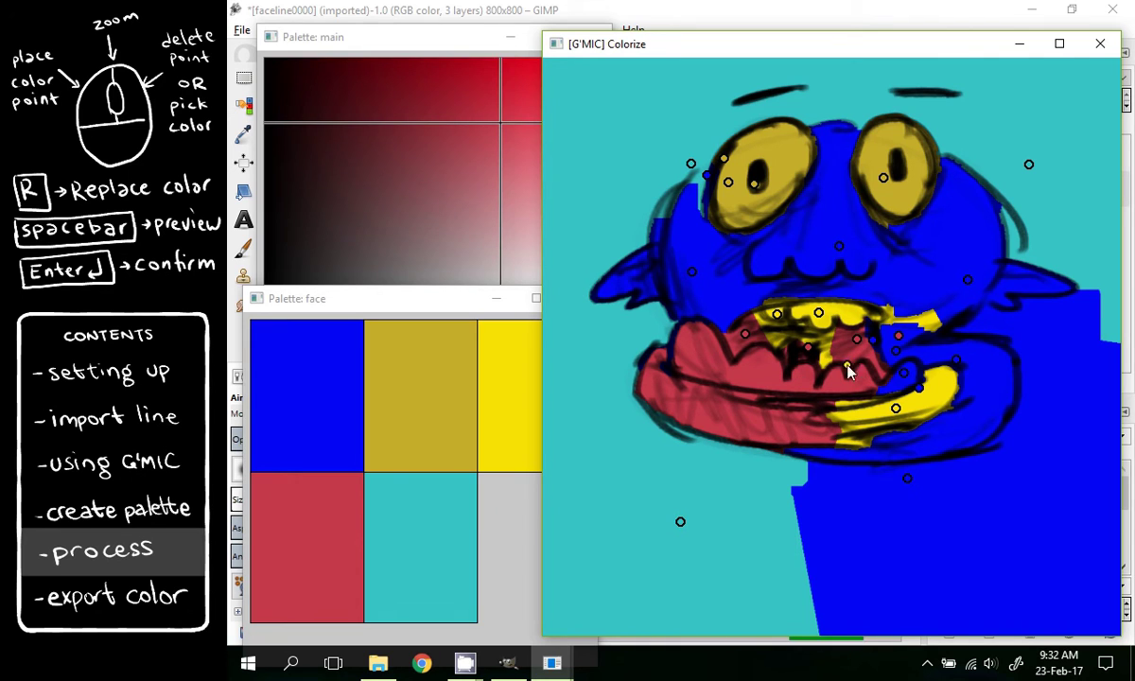
Pick yellow, blue and red, nudge the right-eye control point down, and apply the colorization
right_click(906, 380)
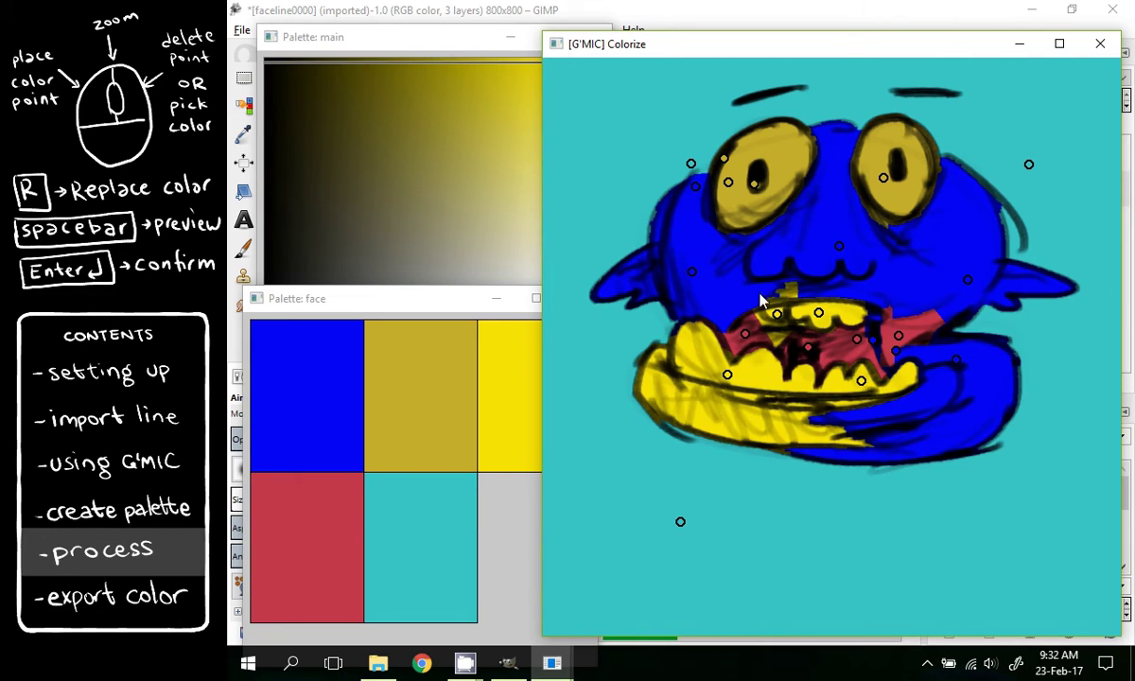
right_click(761, 301)
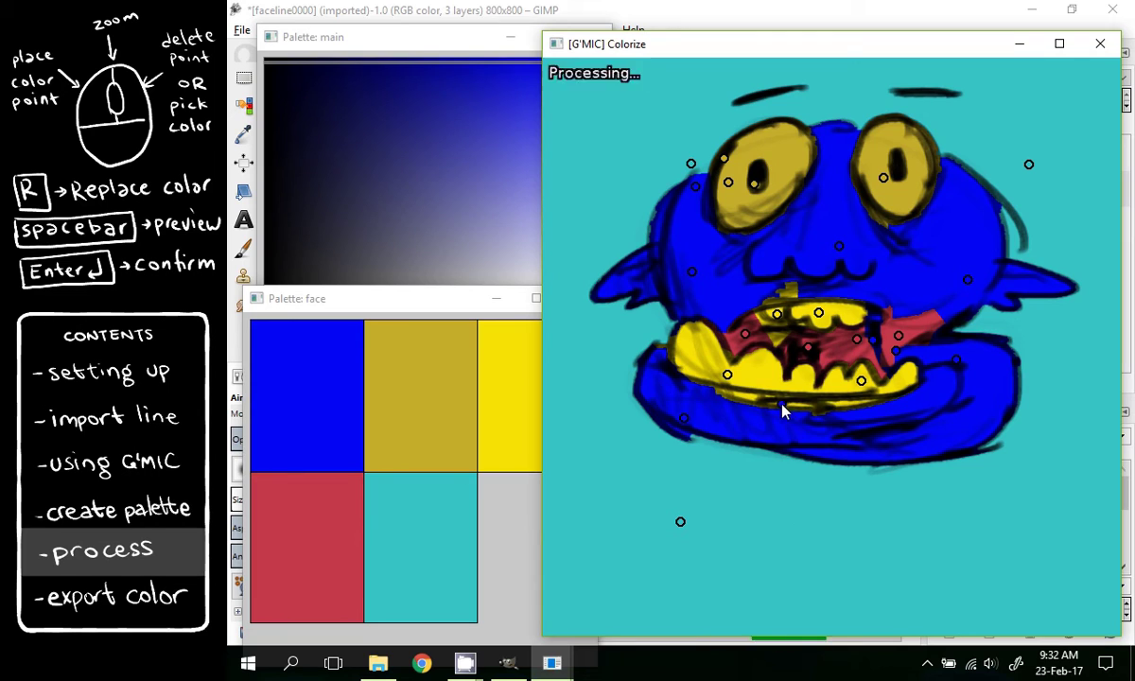
right_click(787, 323)
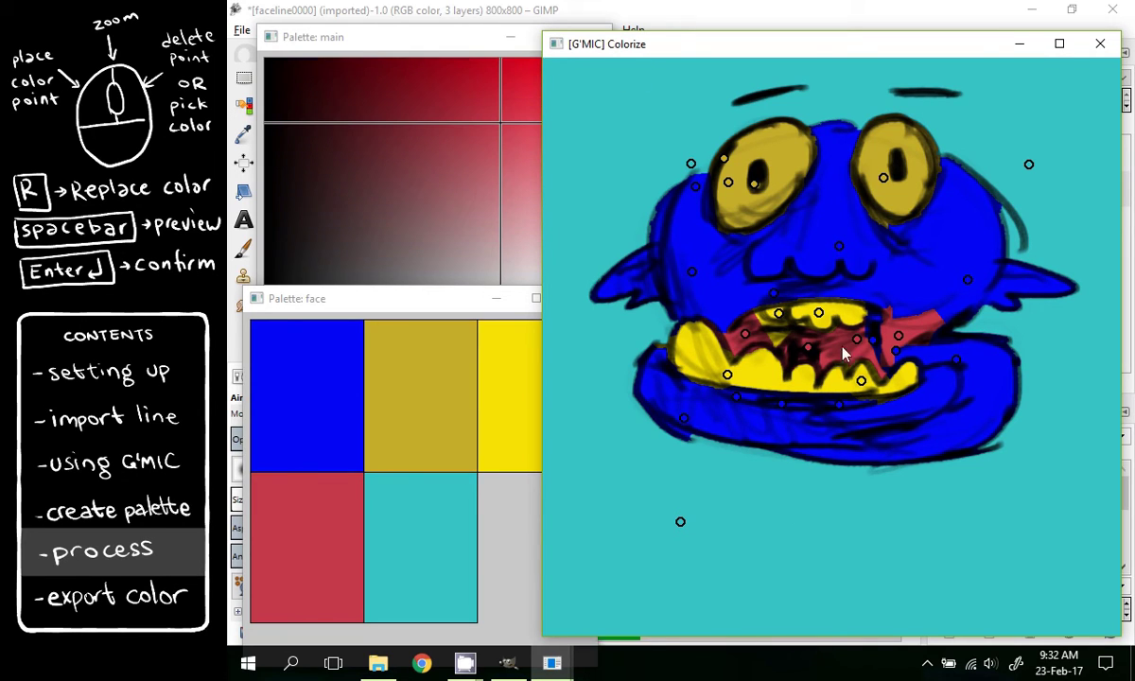
left_click_drag(882, 178, 883, 196)
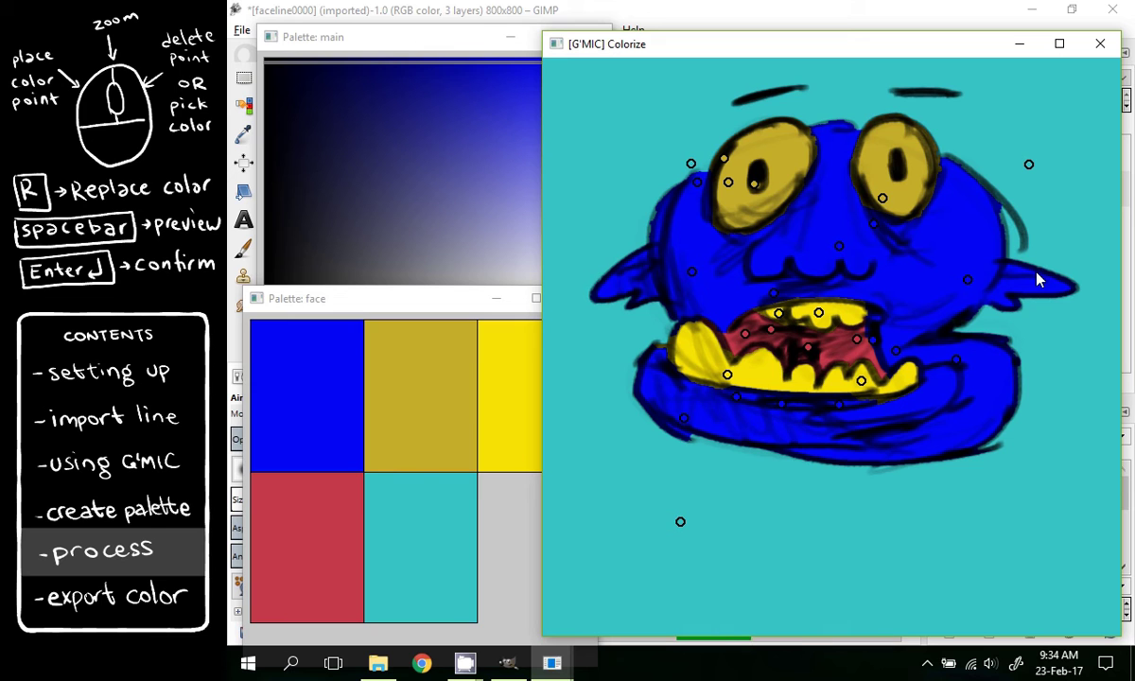
key("Return")
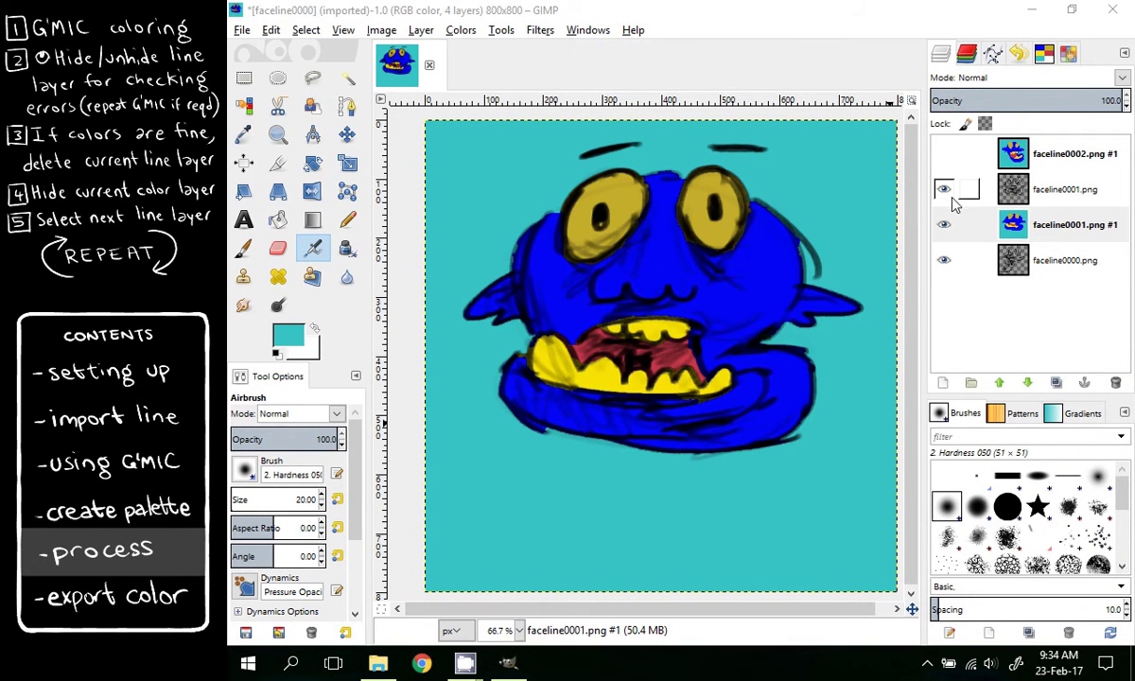
Check colours, delete the faceline0001.png line layer, hide faceline0001.png #1, and select faceline0000.png
left_click(944, 190)
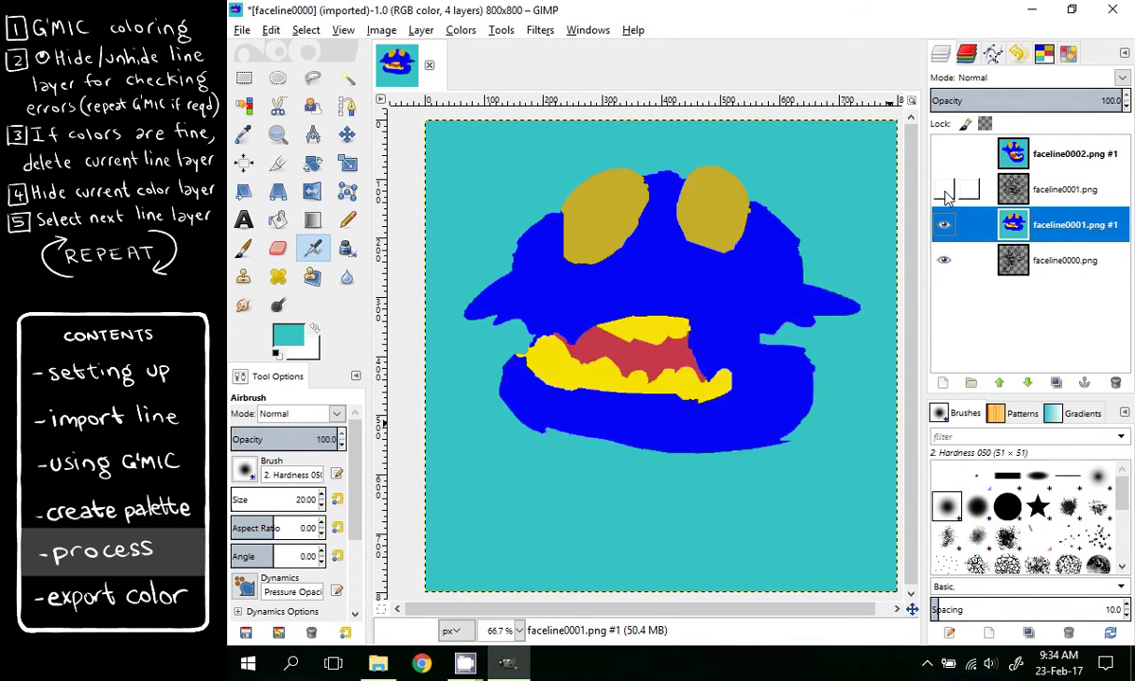
left_click(946, 191)
left_click(945, 191)
left_click(945, 191)
left_click(1074, 191)
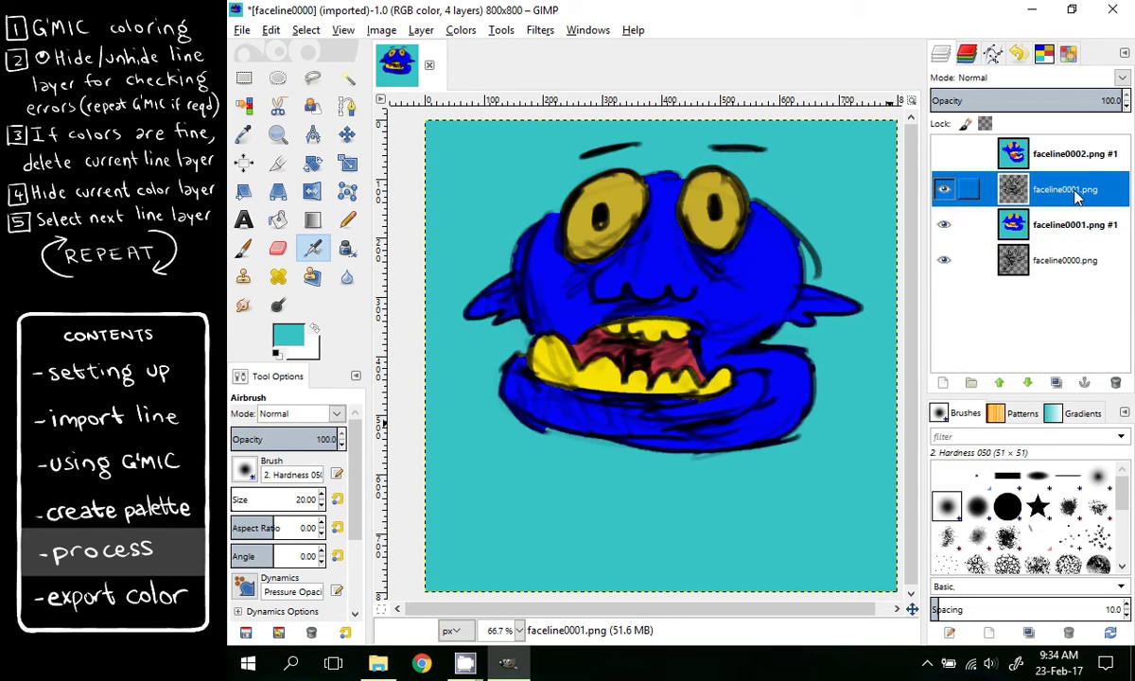
left_click(1113, 381)
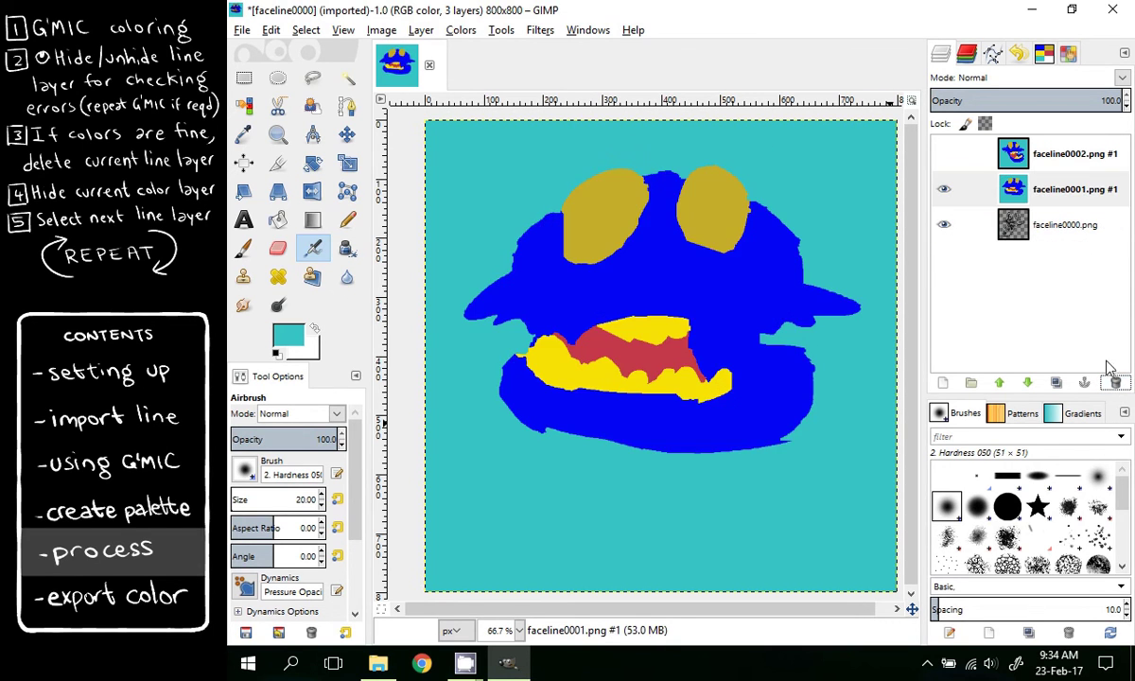
left_click(942, 189)
left_click(1077, 227)
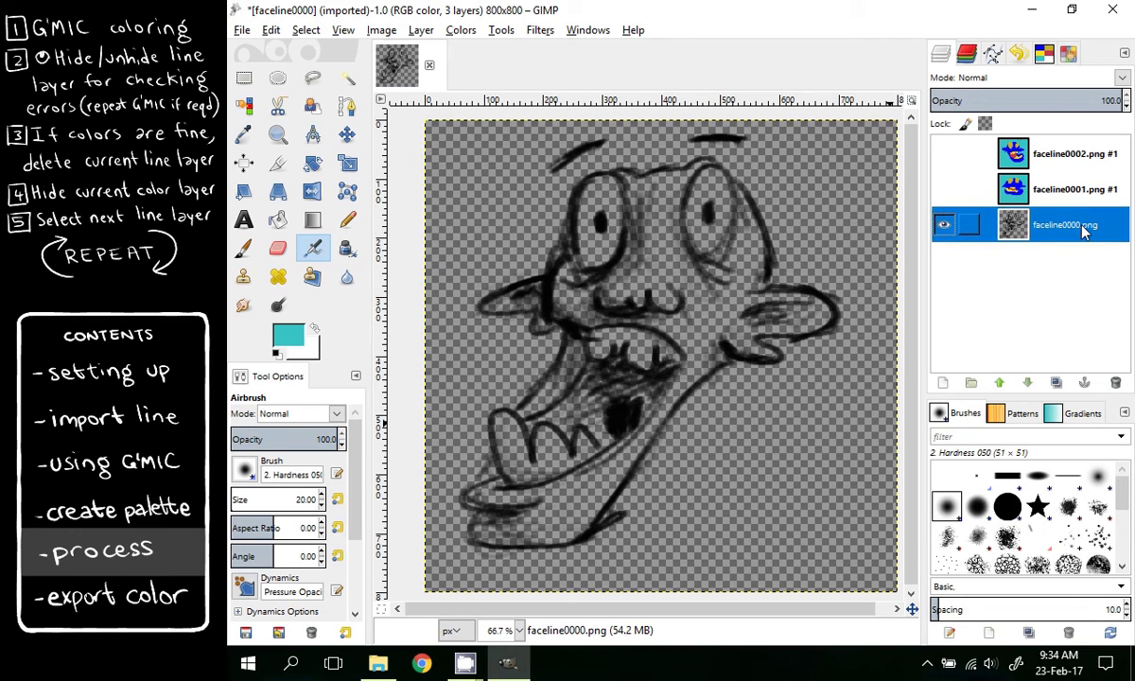
Re-show G'MIC Colorize for faceline0000, clear the previous control points, and launch the interactive window
left_click(541, 30)
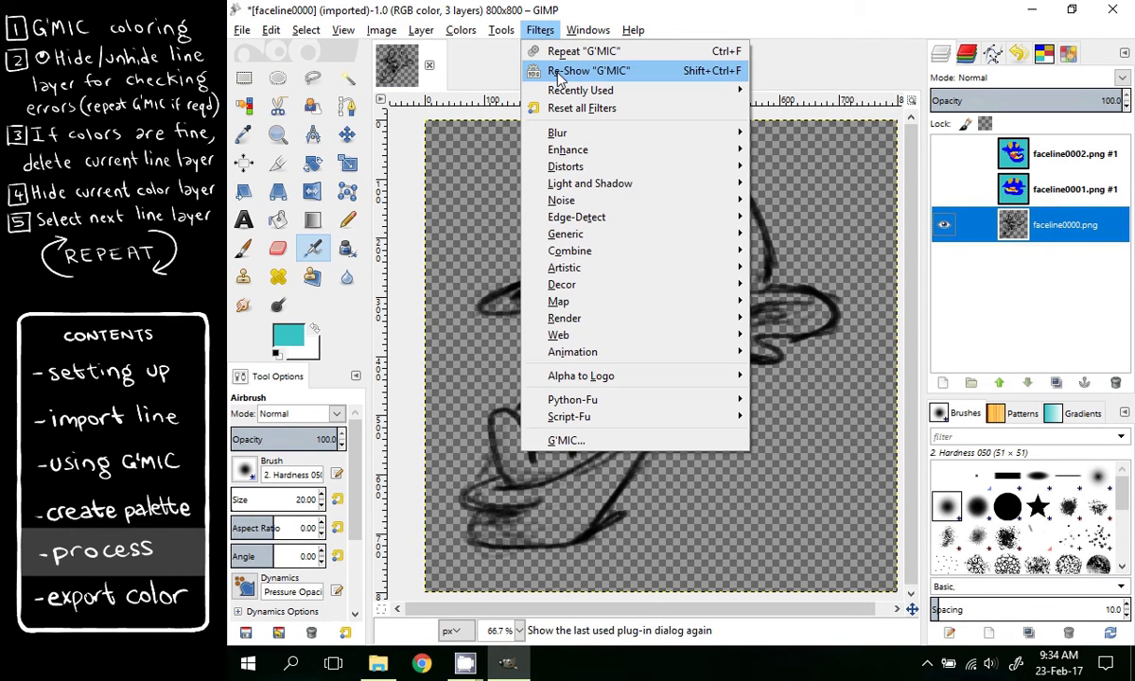
left_click(594, 76)
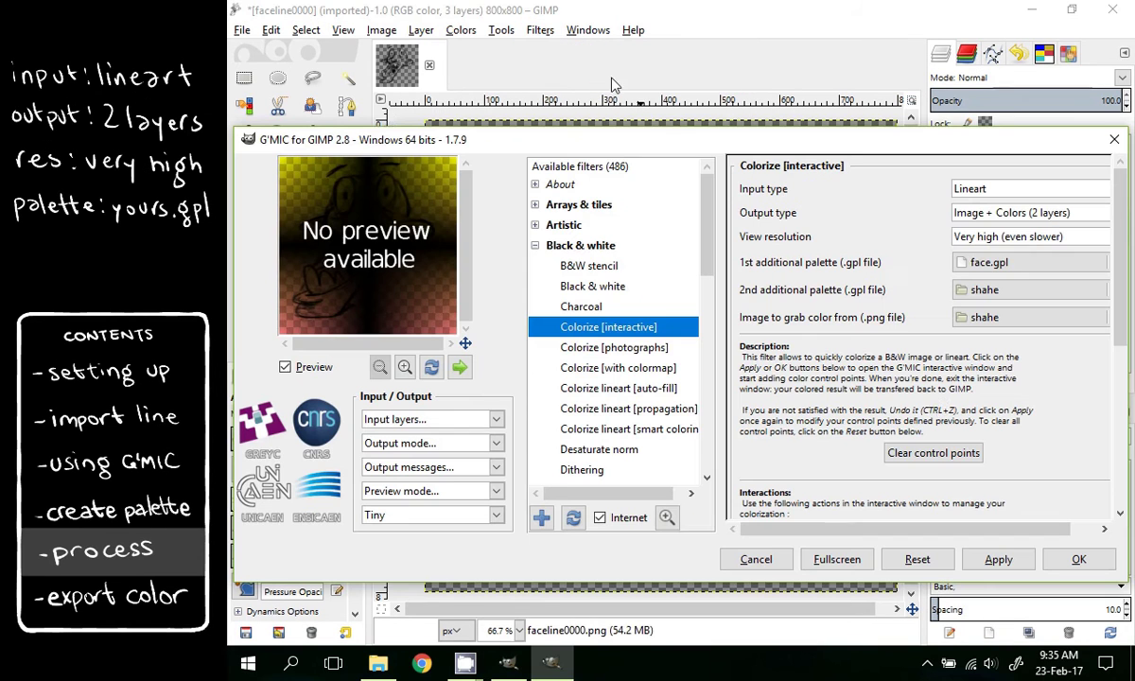
left_click(932, 454)
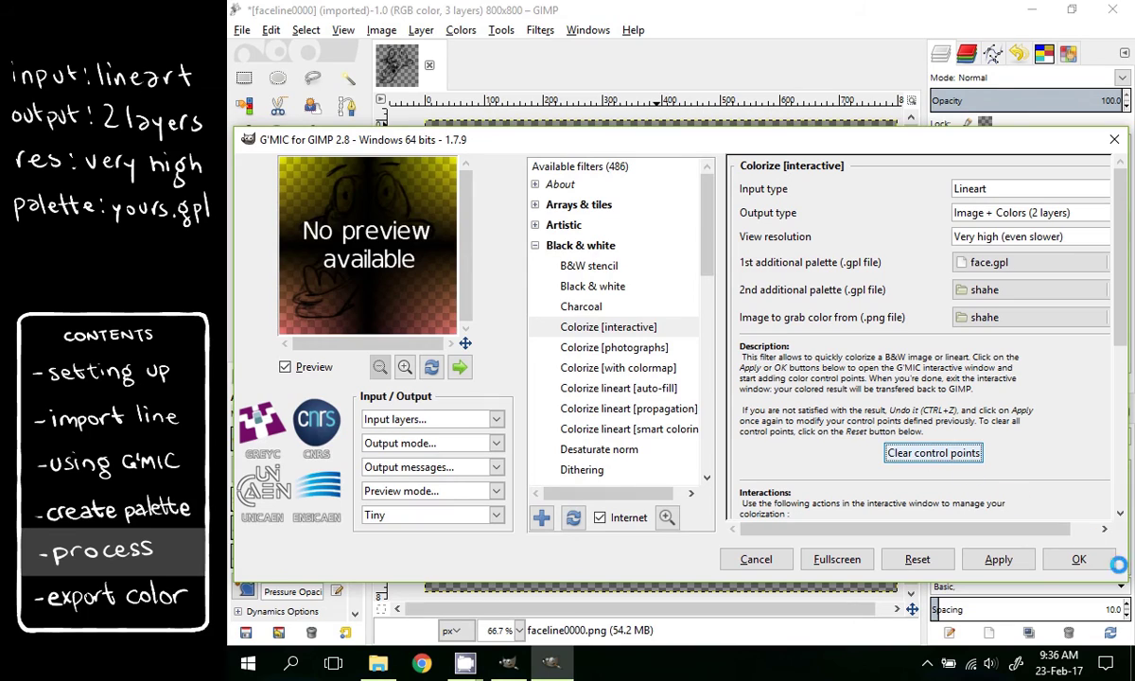
left_click(1077, 559)
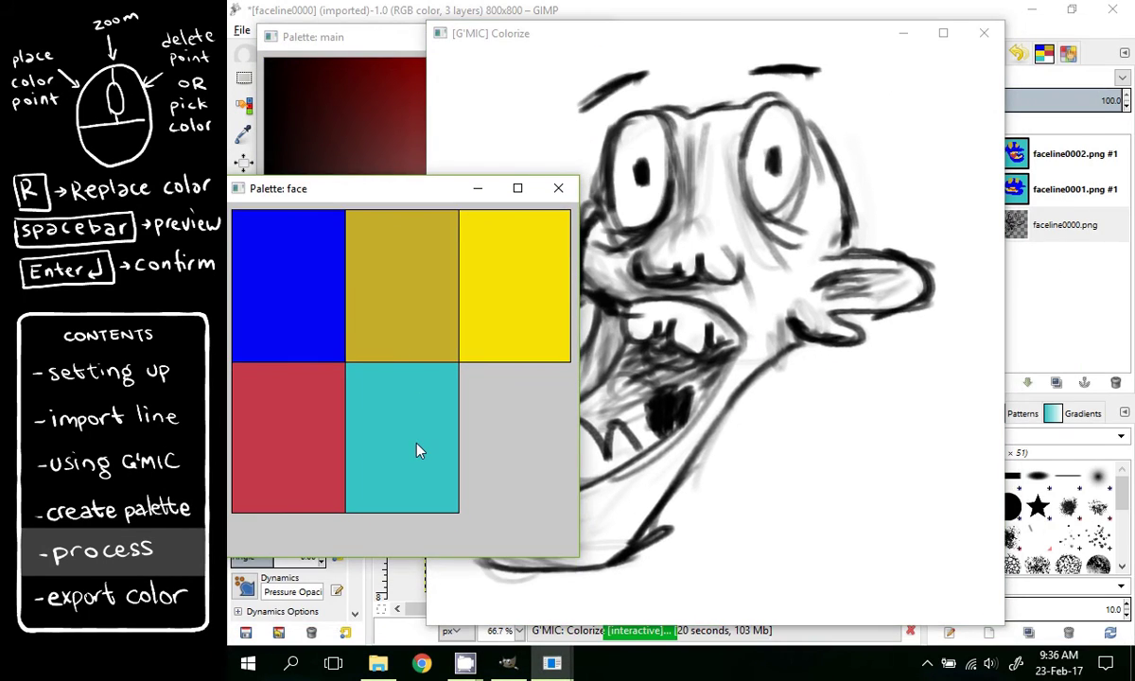
Place colour points from Palette: face: cyan background, blue face skin and red mouth interior
left_click(418, 451)
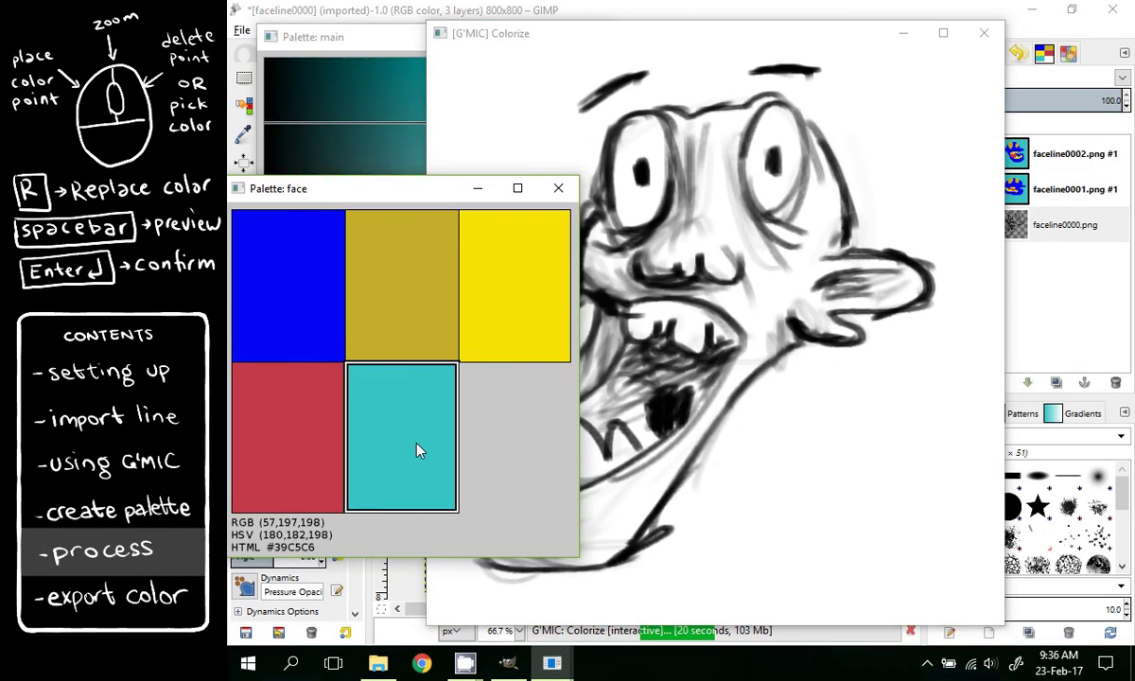
left_click(899, 445)
left_click(307, 317)
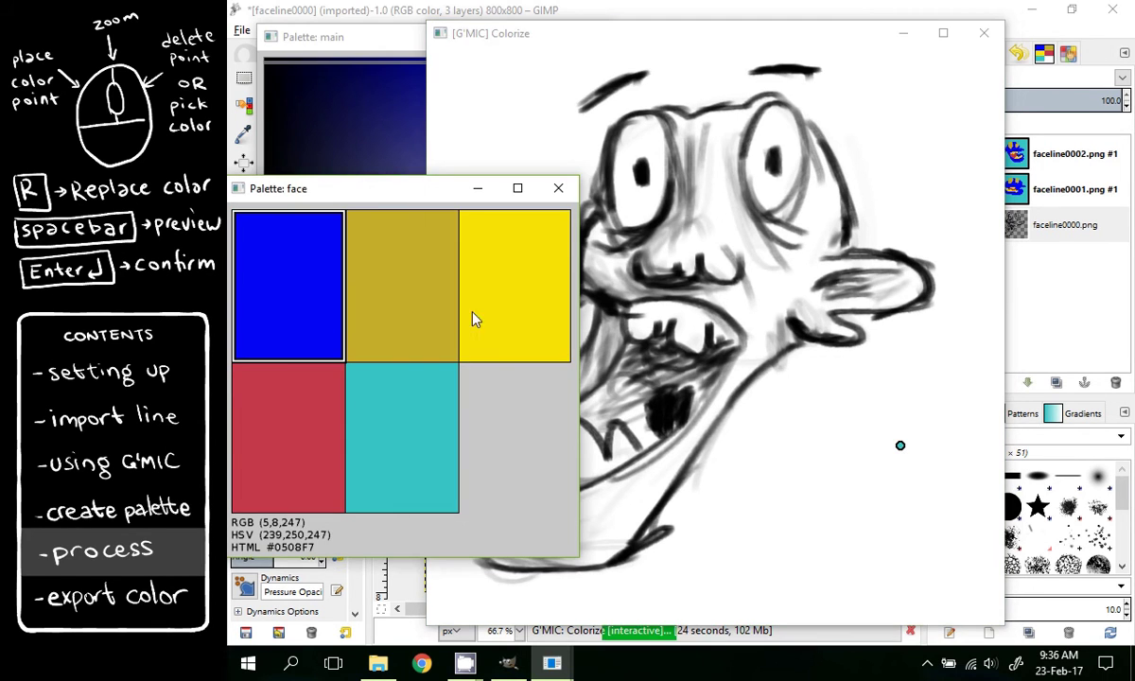
left_click(762, 260)
left_click(284, 416)
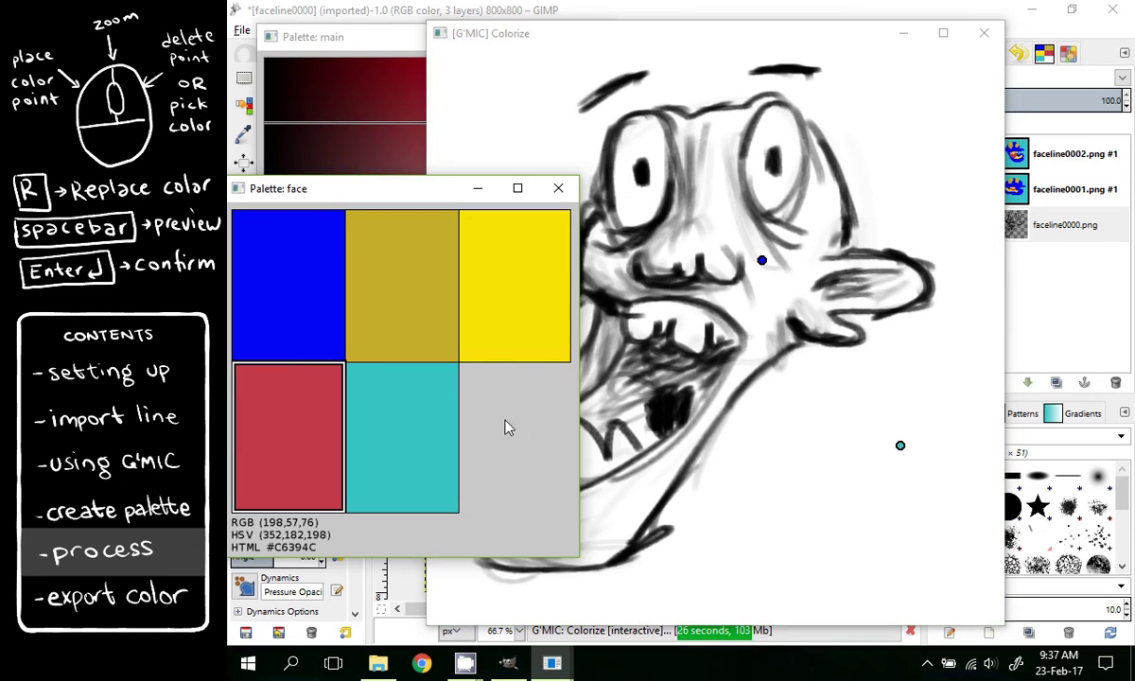
left_click(646, 388)
Mark both eyes ochre and the upper and lower teeth bright yellow
left_click(368, 253)
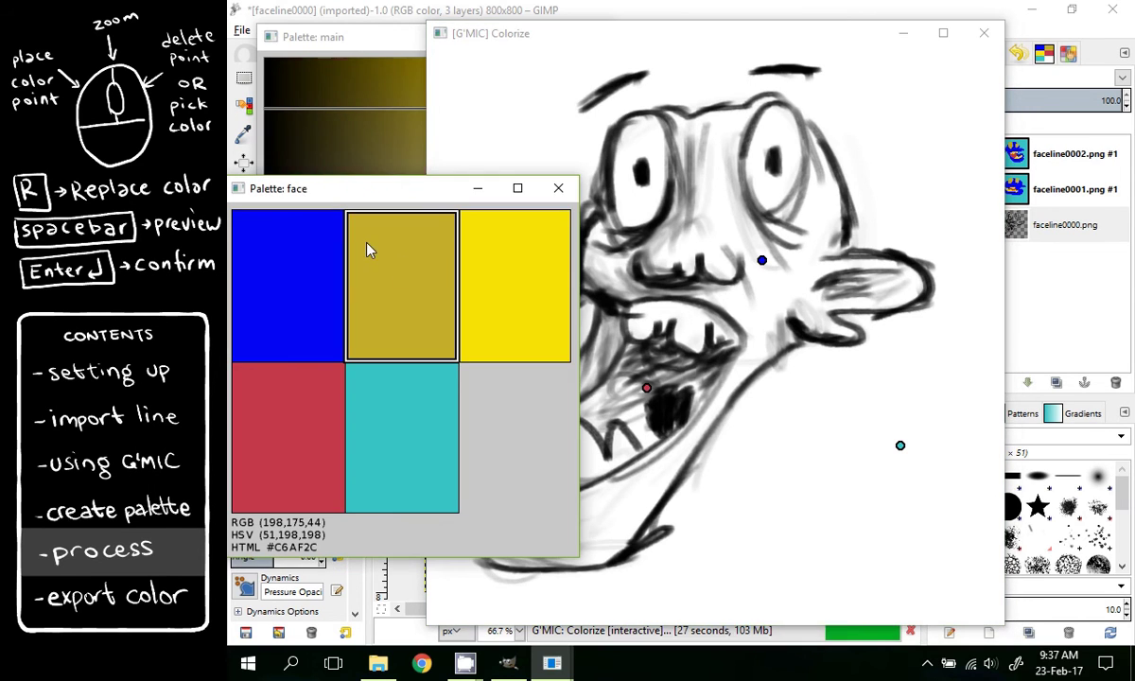
left_click(763, 165)
left_click(638, 161)
left_click(499, 261)
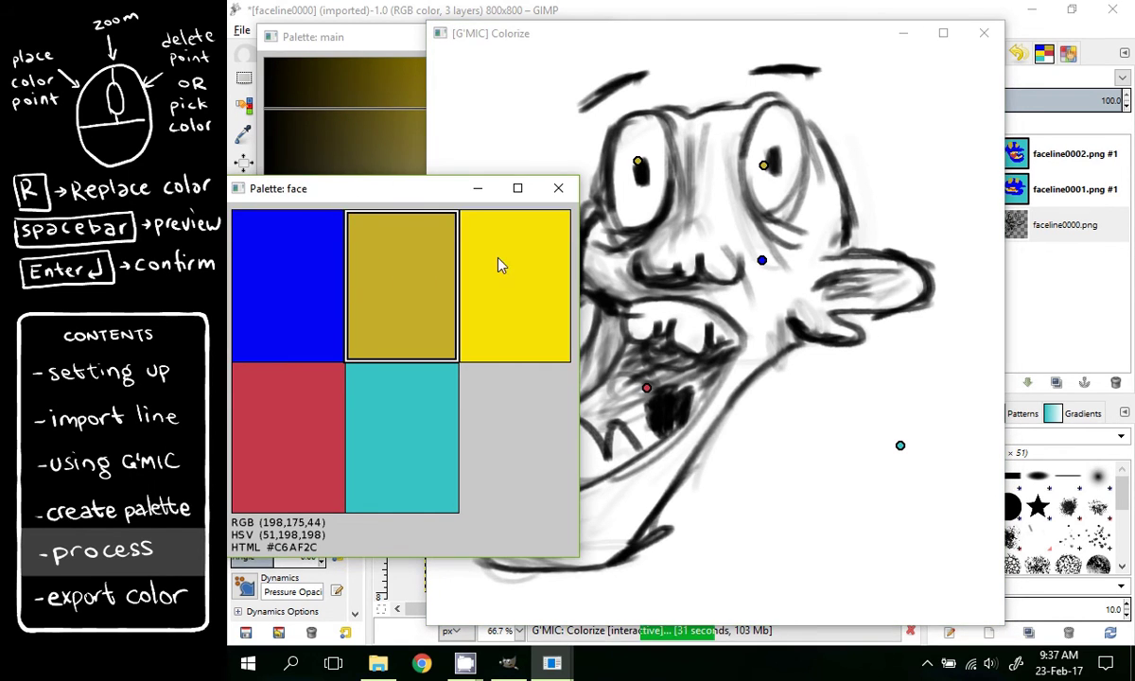
left_click(500, 261)
left_click(681, 324)
left_click(569, 457)
Preview the colorization, add blue correction points on snout, cheek, mouth and eye, then confirm
key("space")
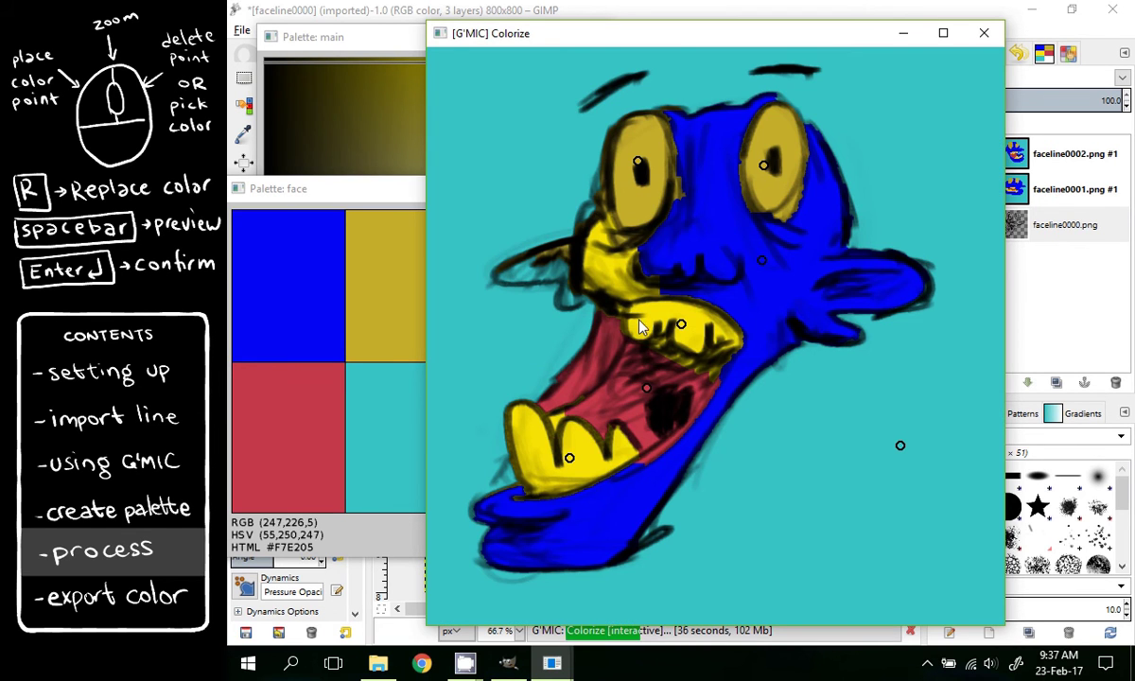
right_click(770, 303)
left_click(598, 271)
left_click(539, 272)
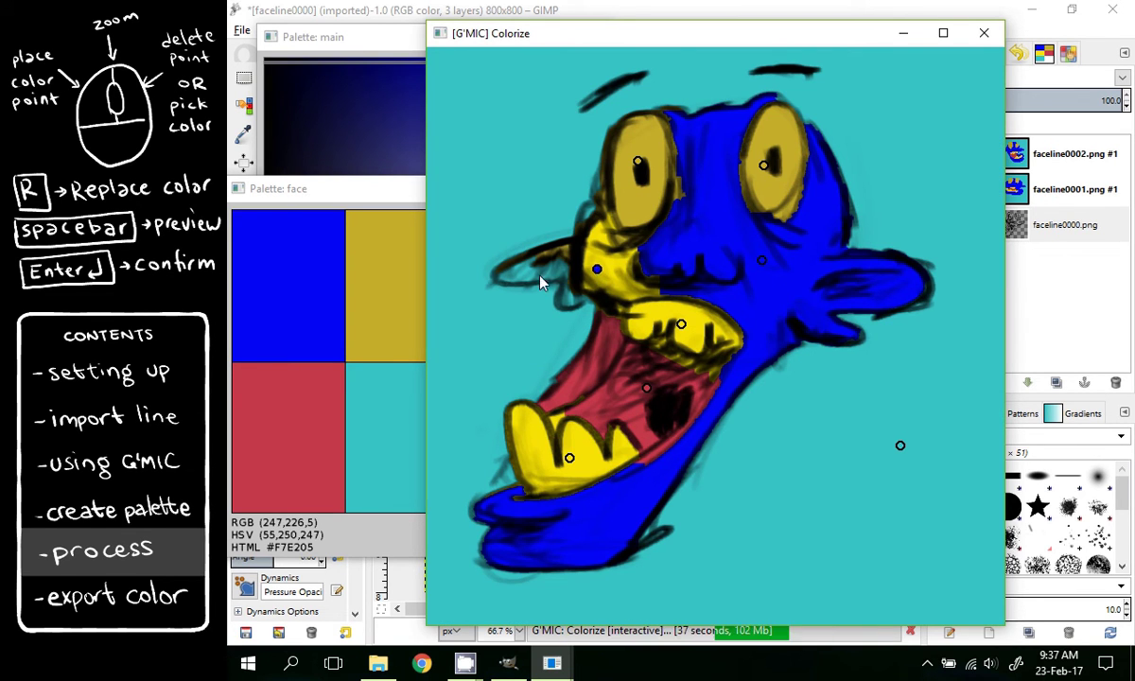
left_click(587, 382)
left_click(519, 459)
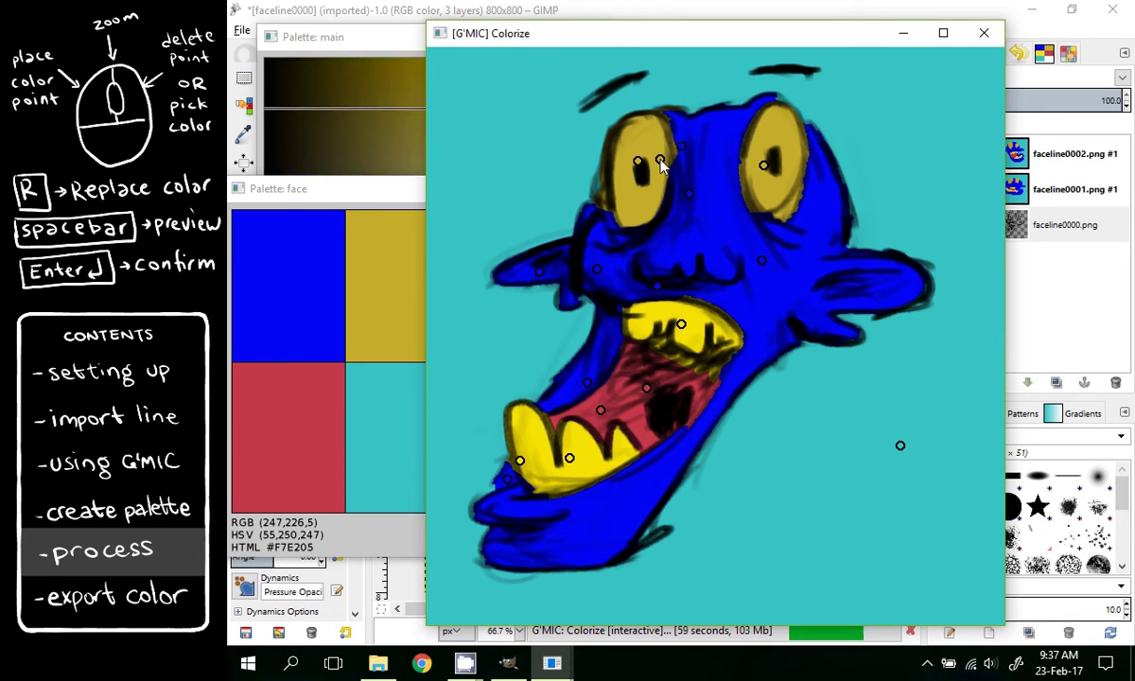
left_click(651, 141)
left_click(600, 409)
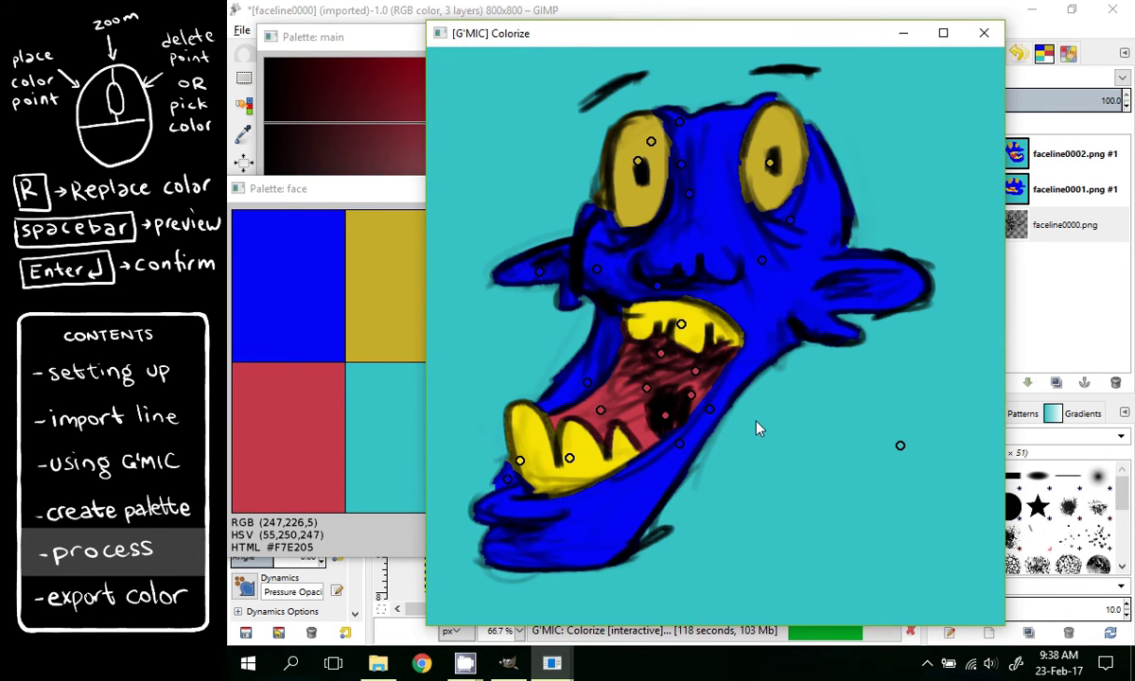
key("Return")
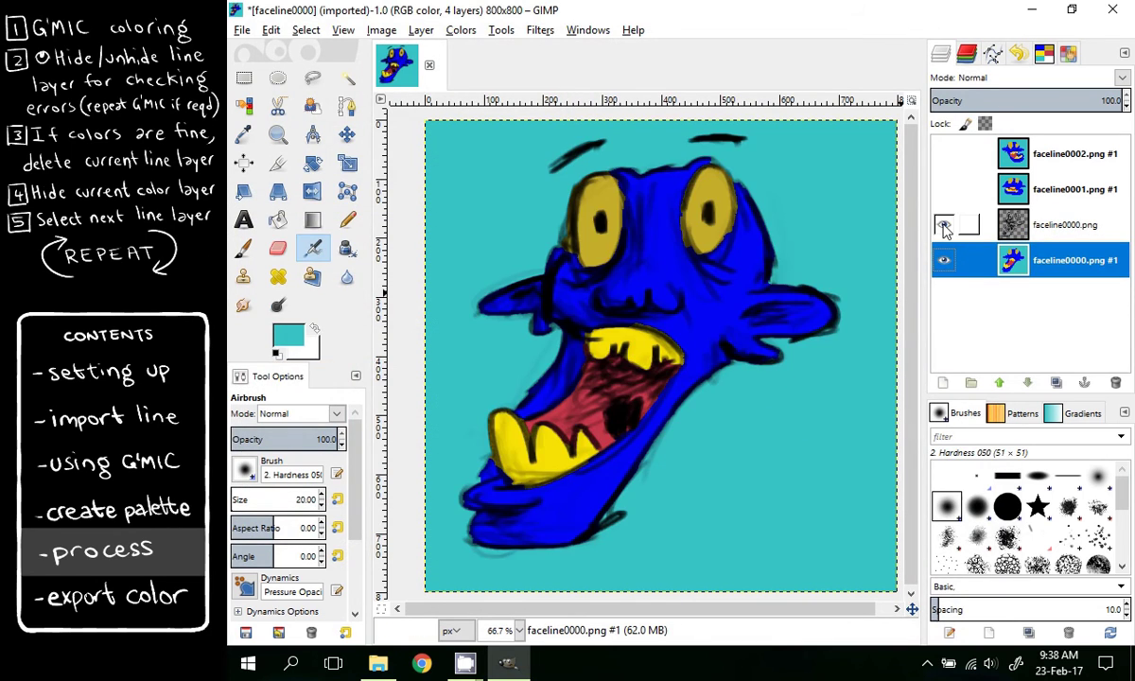
Compare colours by toggling the line layer's visibility, then delete the faceline0000.png layer
left_click(944, 225)
left_click(943, 225)
left_click(944, 225)
left_click(944, 225)
left_click(944, 225)
left_click(944, 225)
left_click(1071, 232)
left_click(1115, 382)
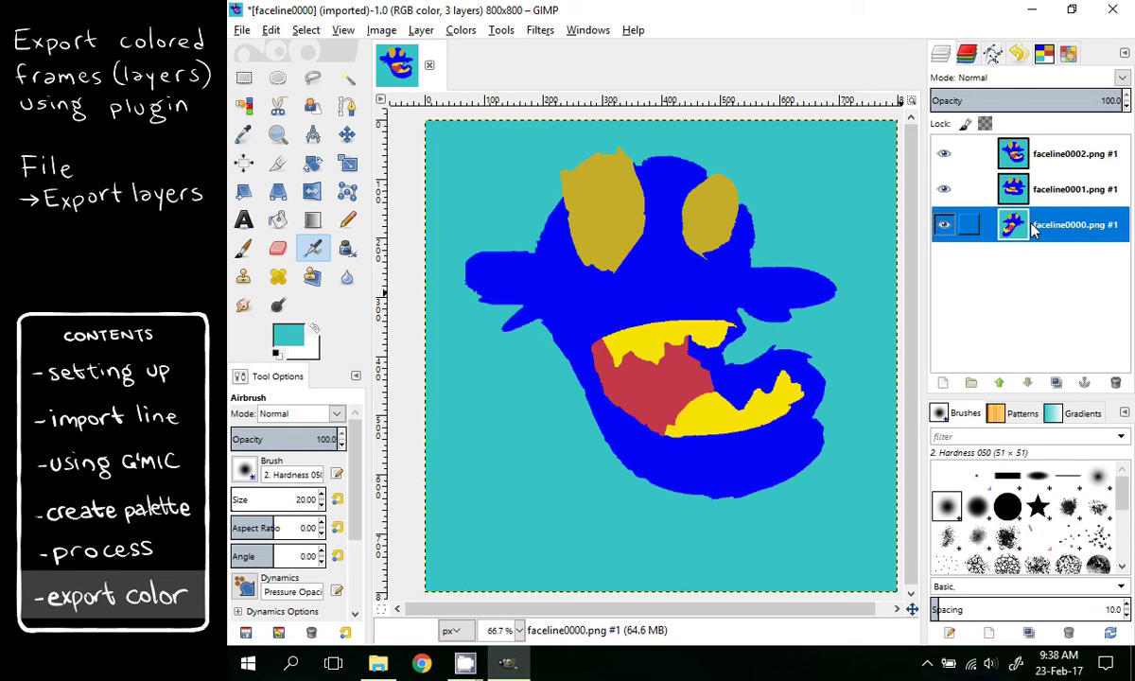
Export the three colour layers with Export Layers as PNGs into a new 03face/02color folder
left_click(242, 31)
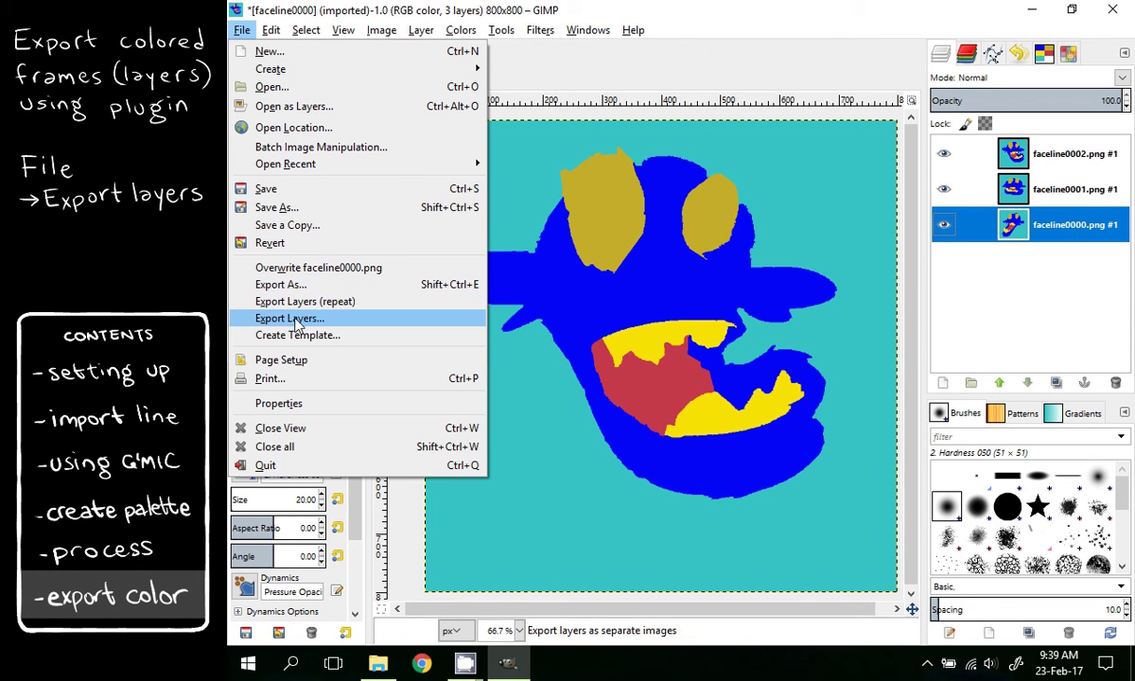
left_click(296, 322)
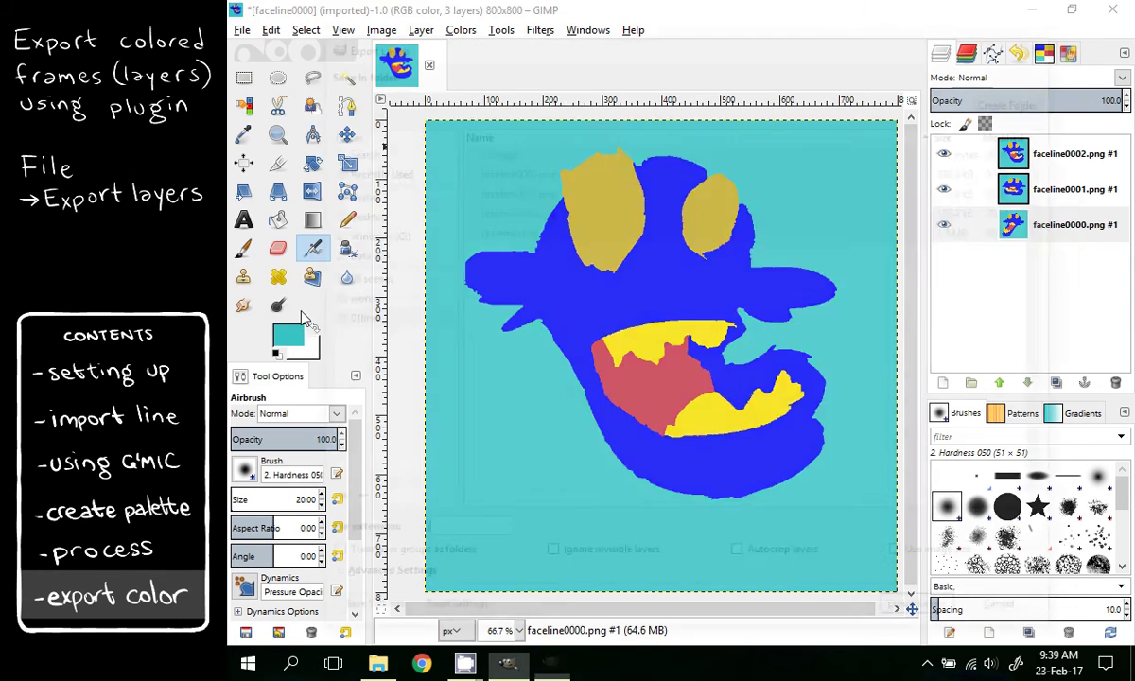
left_click(700, 102)
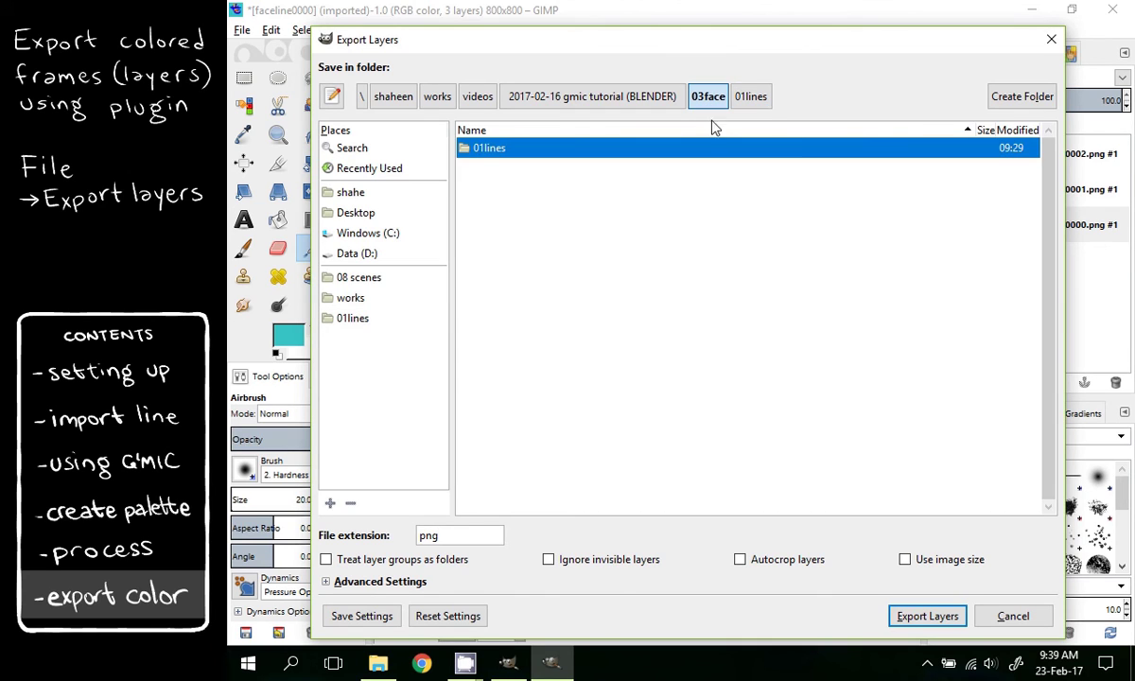
left_click(1019, 100)
type("02")
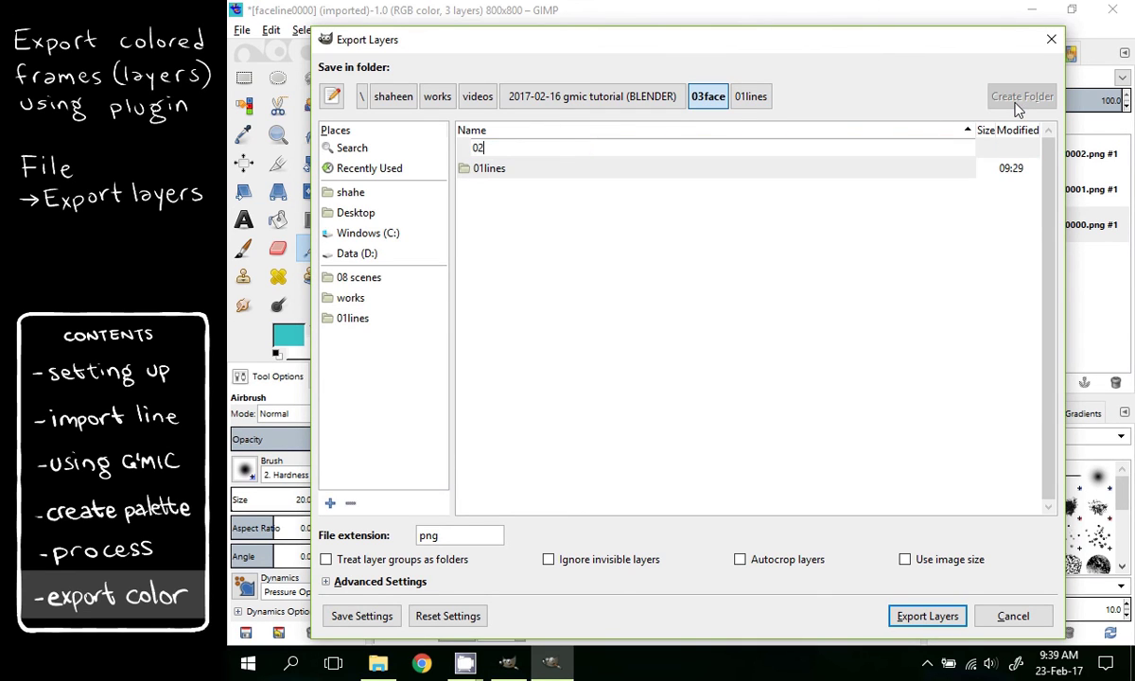
type("color")
key("Return")
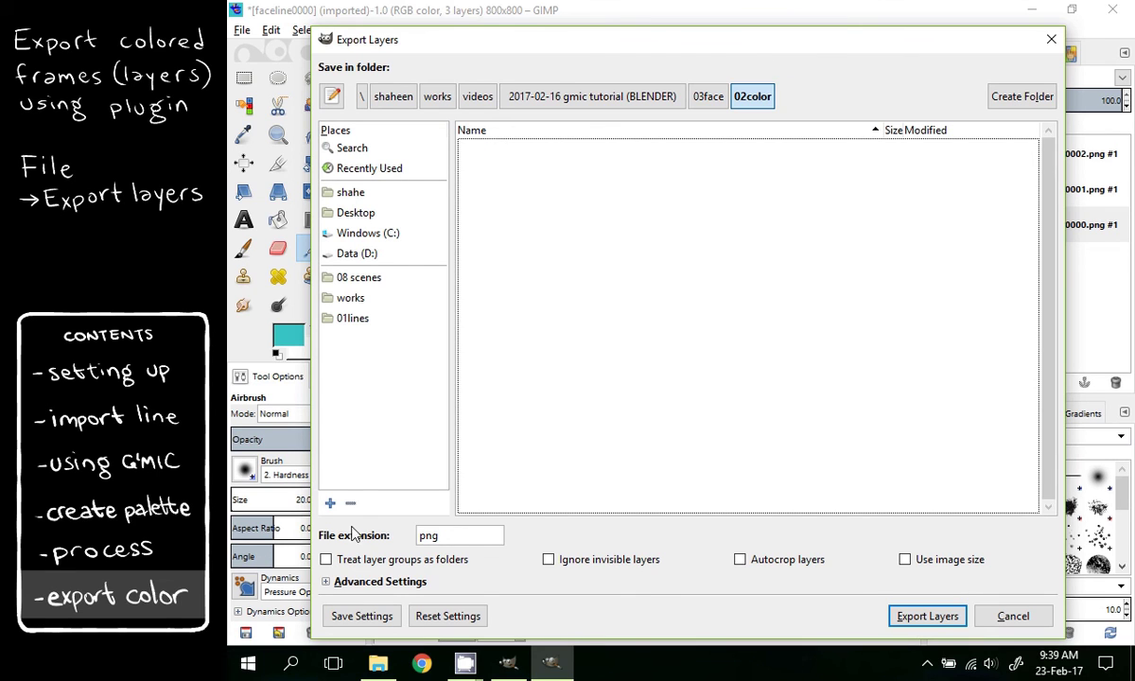
left_click(388, 584)
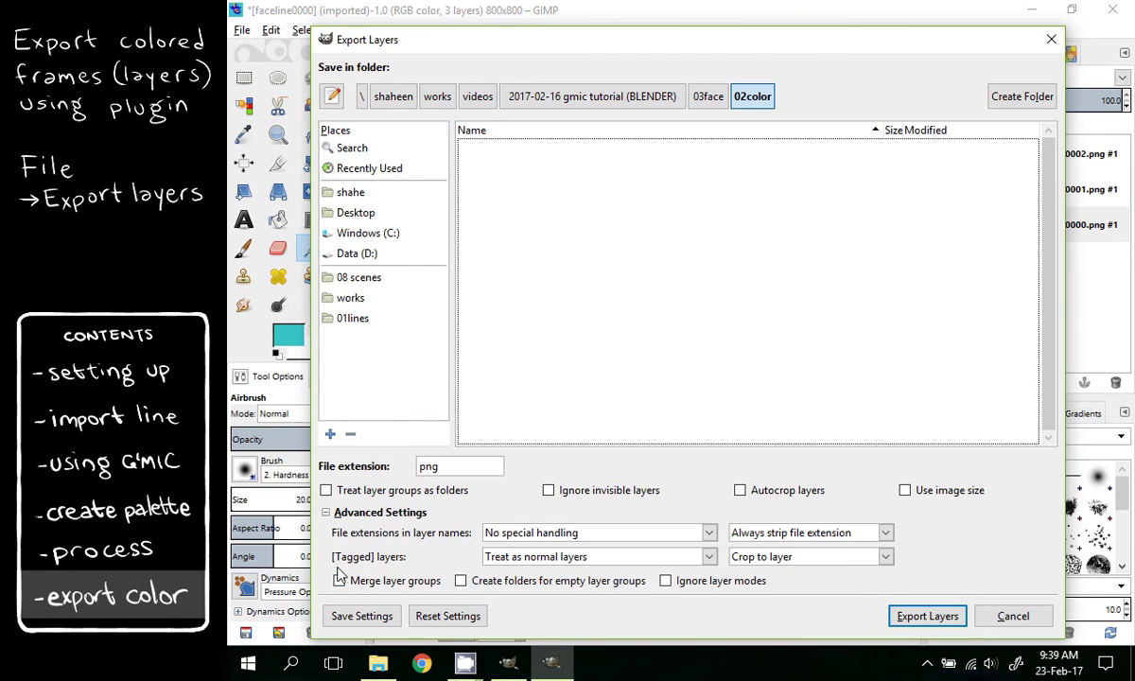
left_click(918, 616)
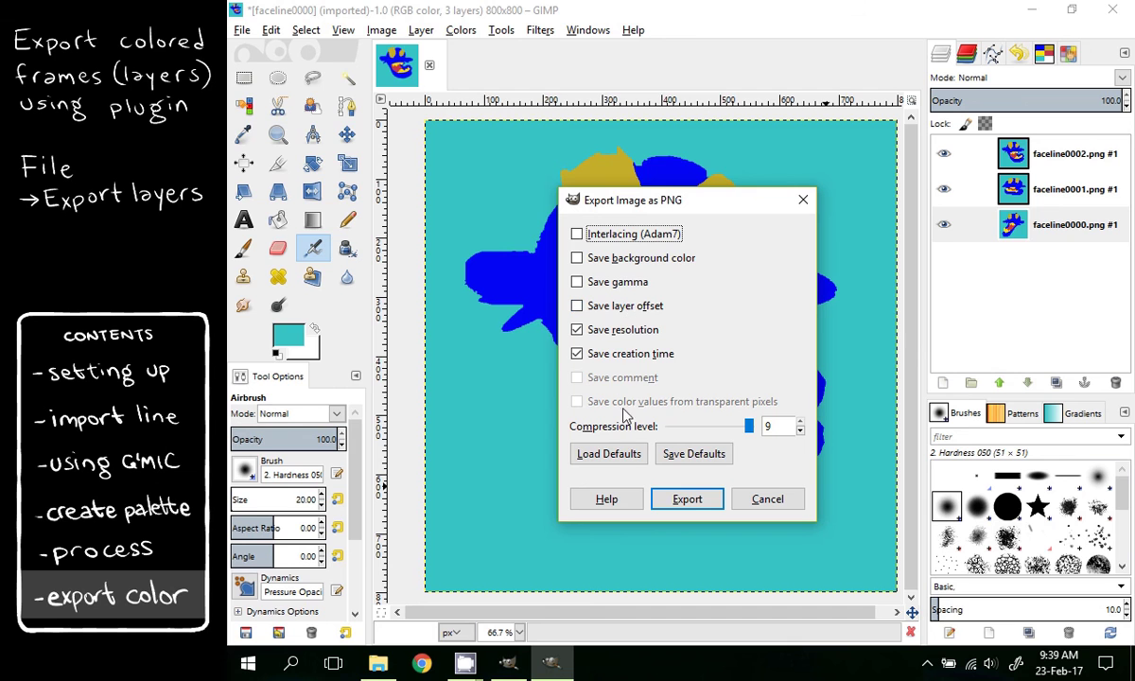
left_click(686, 499)
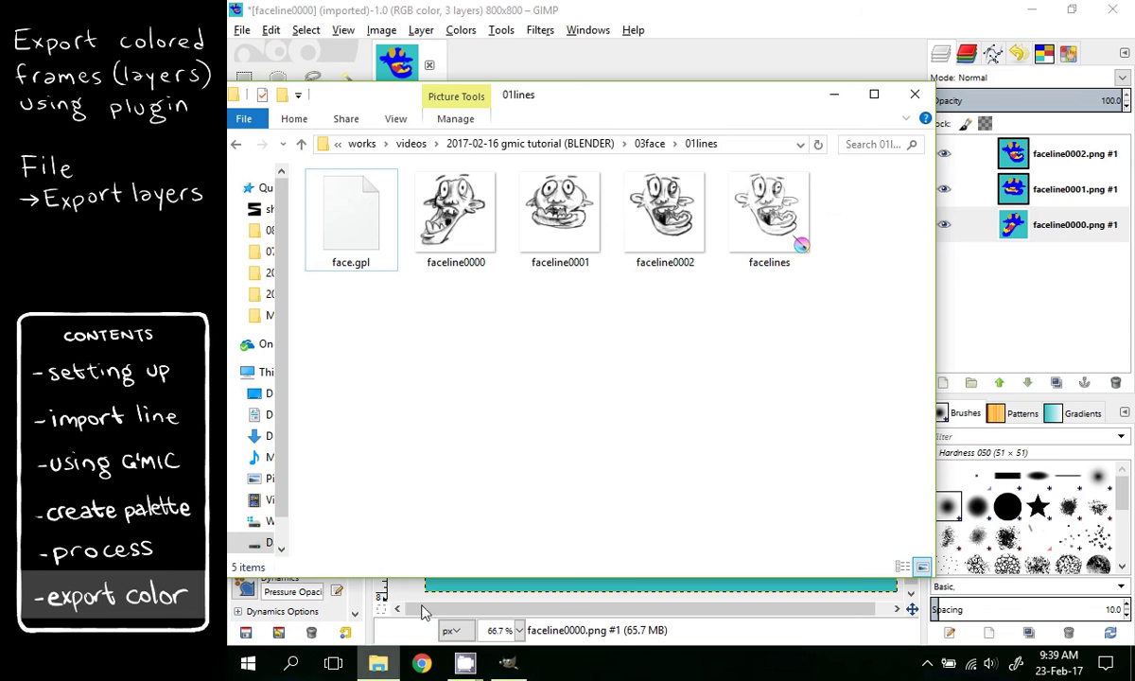
Open the 02color folder and view faceline0000 through faceline0002 in Photo Viewer, then close it
left_click(636, 142)
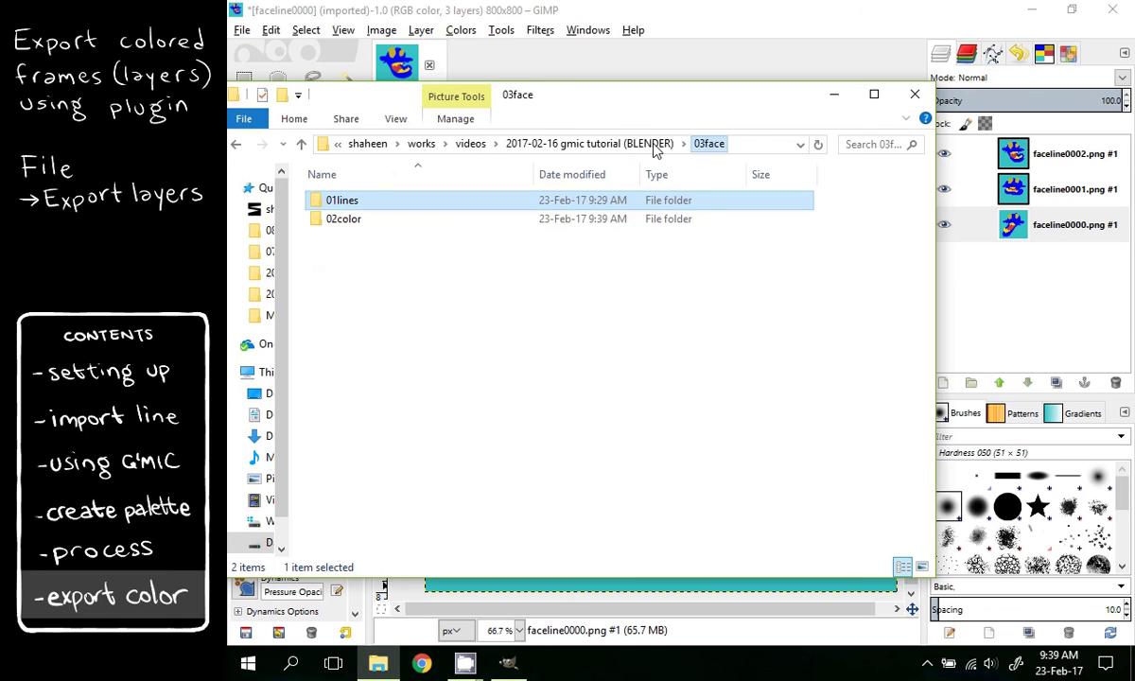
double_click(338, 221)
left_click(324, 217)
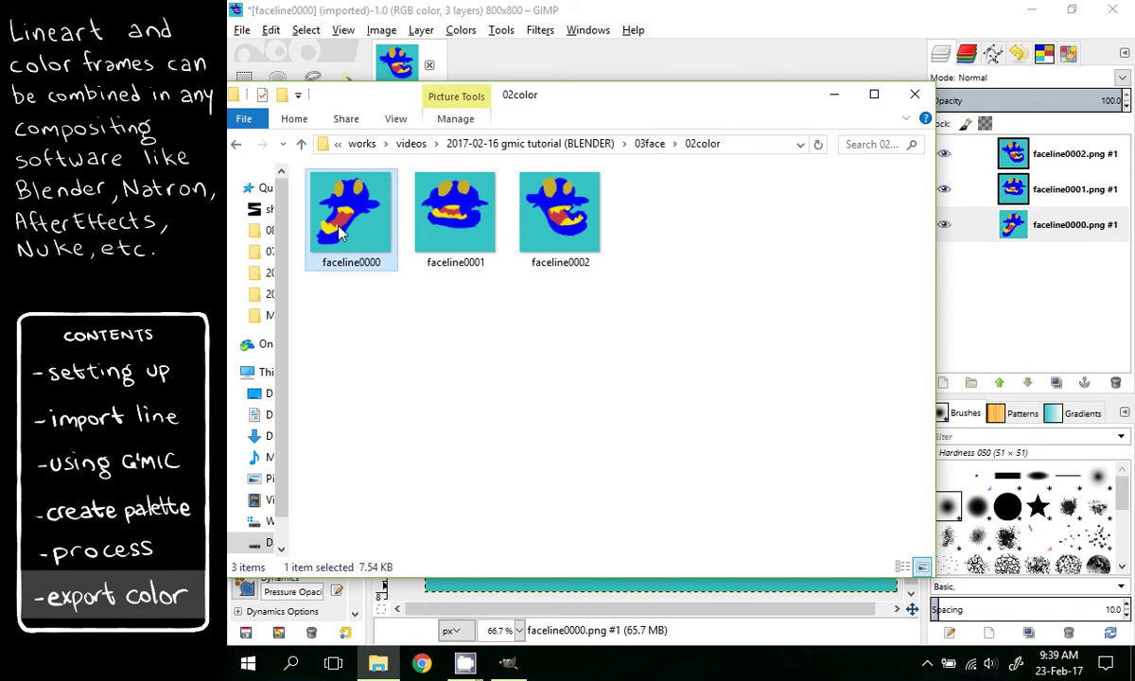
double_click(362, 216)
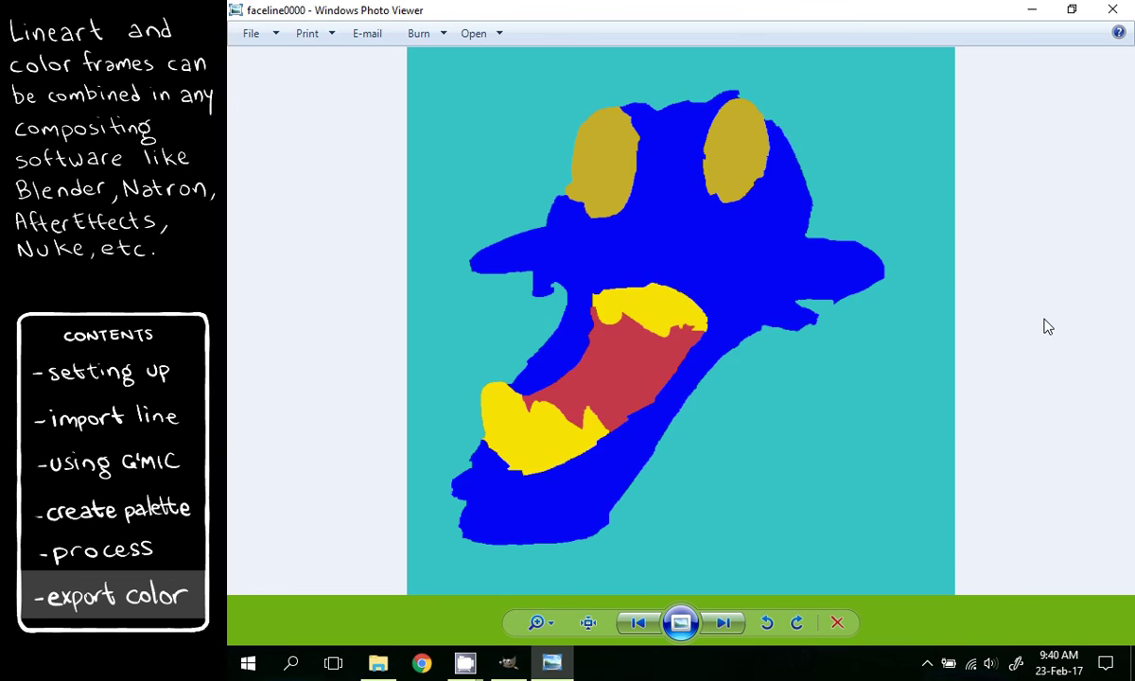
key("Right")
key("Right")
key("Right")
key("Right")
key("Right")
key("Right")
key("Right")
key("Right")
key("Right")
key("Right")
key("Right")
key("Right")
key("Right")
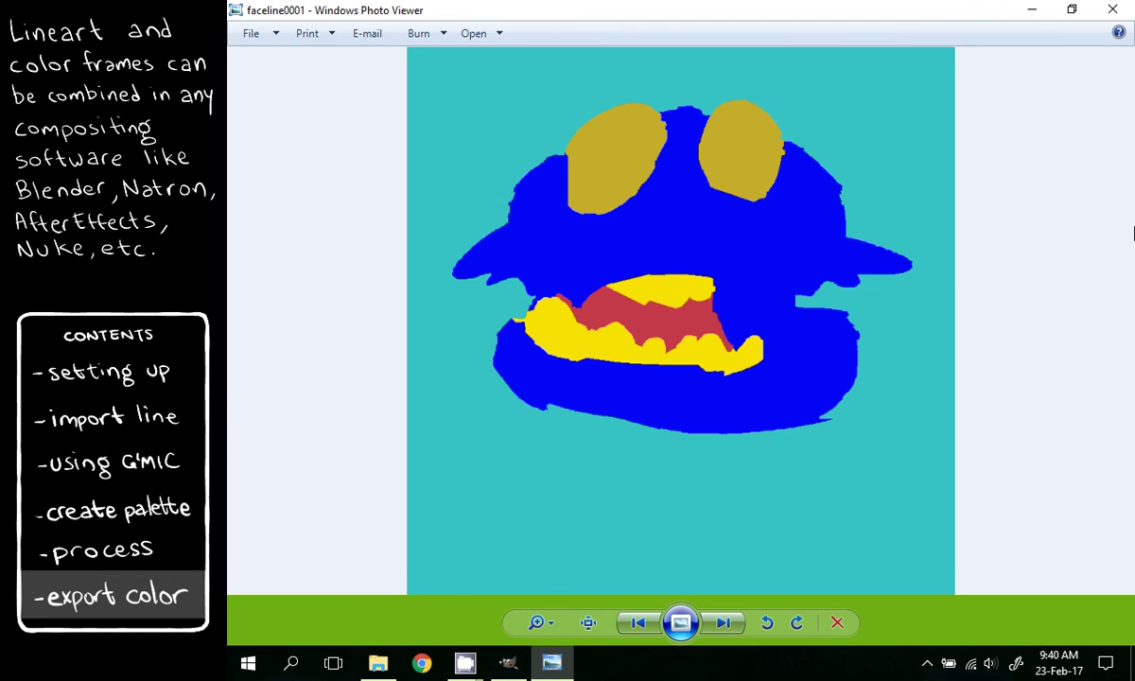
left_click(1119, 10)
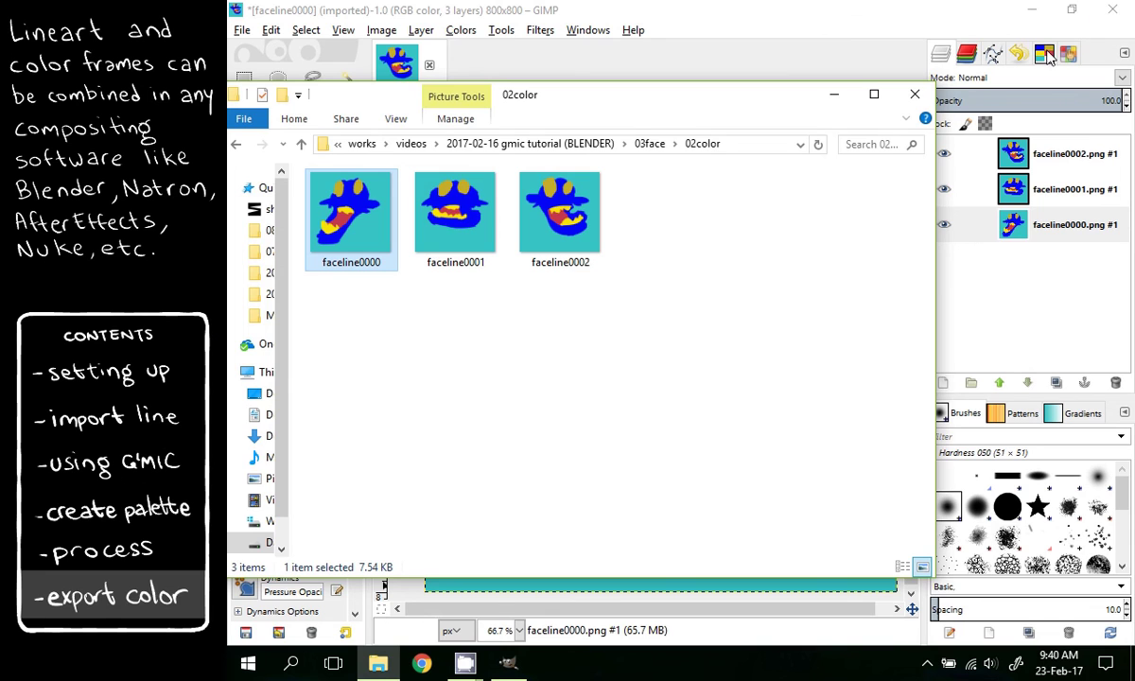